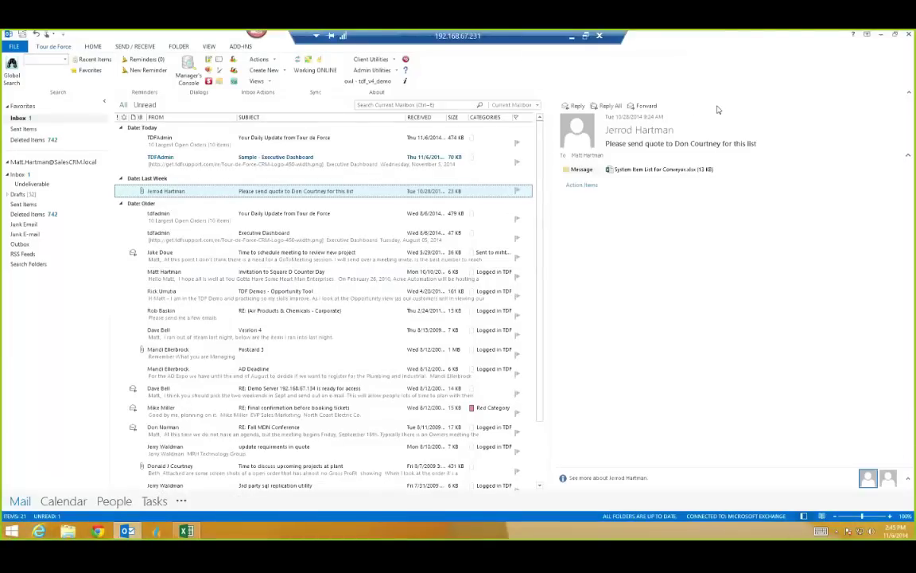
Step: Leave the remote session for the Neff Group account window and view the details of the account's last activity
{"action": "left_click", "coordinate": [571, 40]}
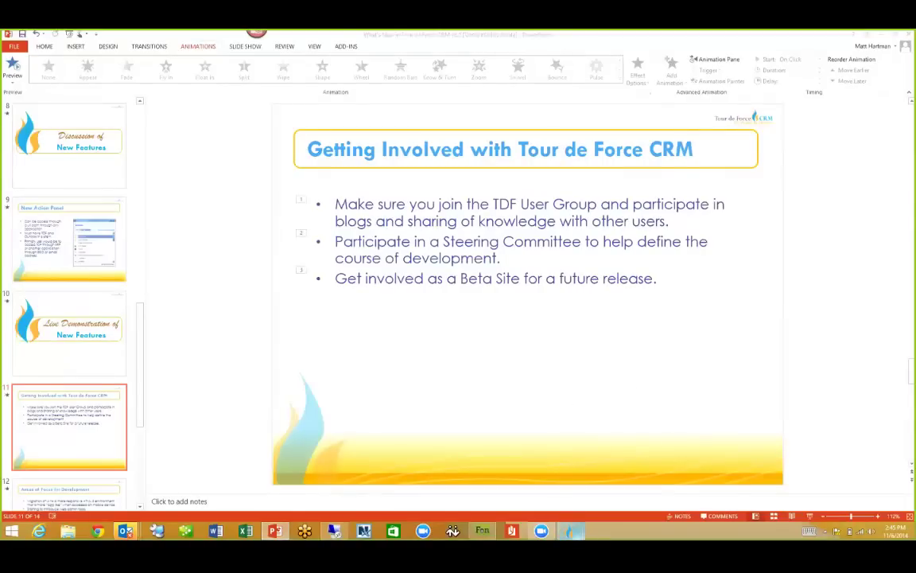
{"action": "left_click", "coordinate": [571, 531]}
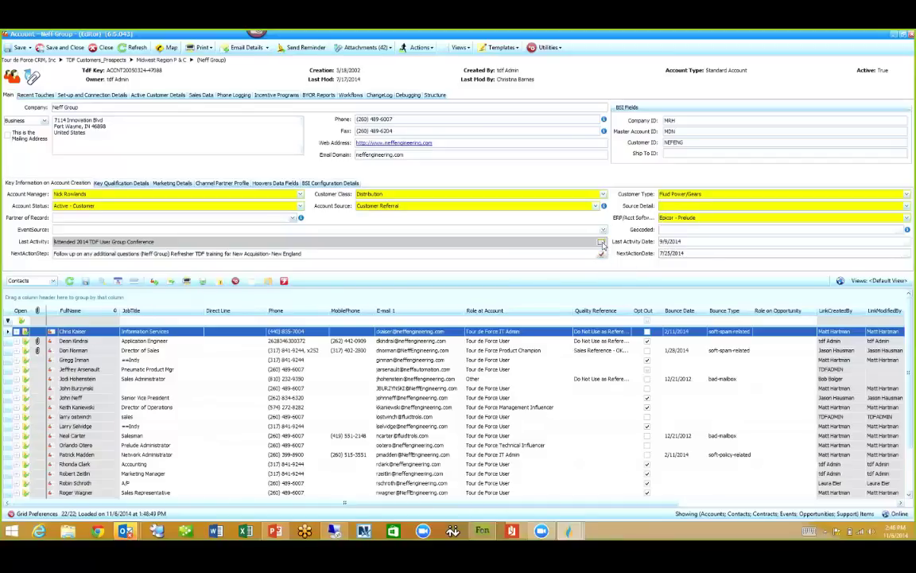
{"action": "left_click", "coordinate": [603, 242]}
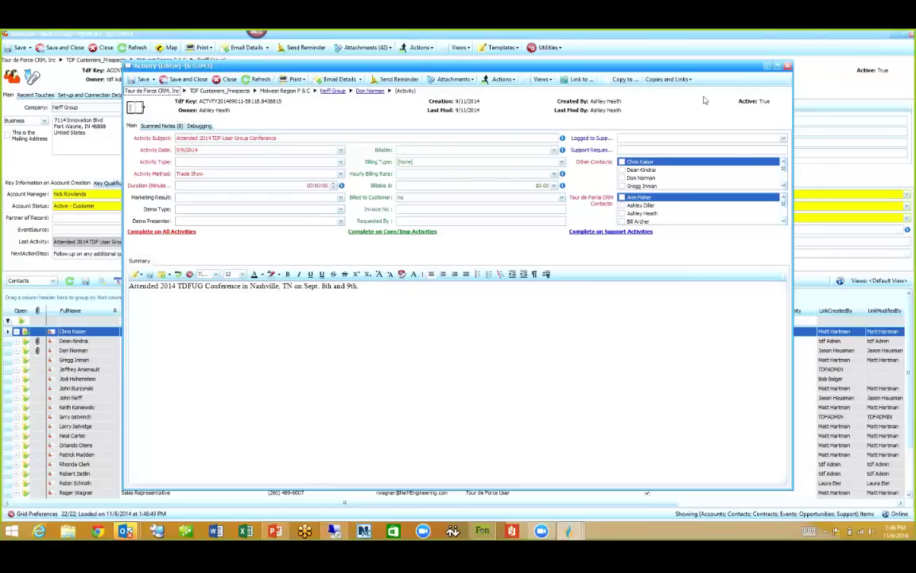
{"action": "left_click", "coordinate": [787, 66]}
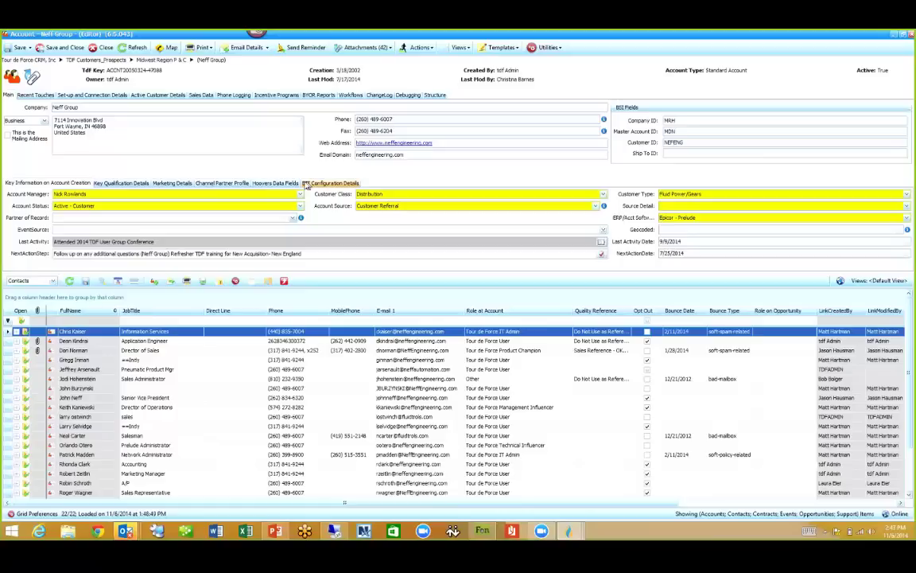
Step: View the Neff Group account's Active Customer Details and Set-up and Connection Details, finishing on the Main page
{"action": "left_click", "coordinate": [148, 97]}
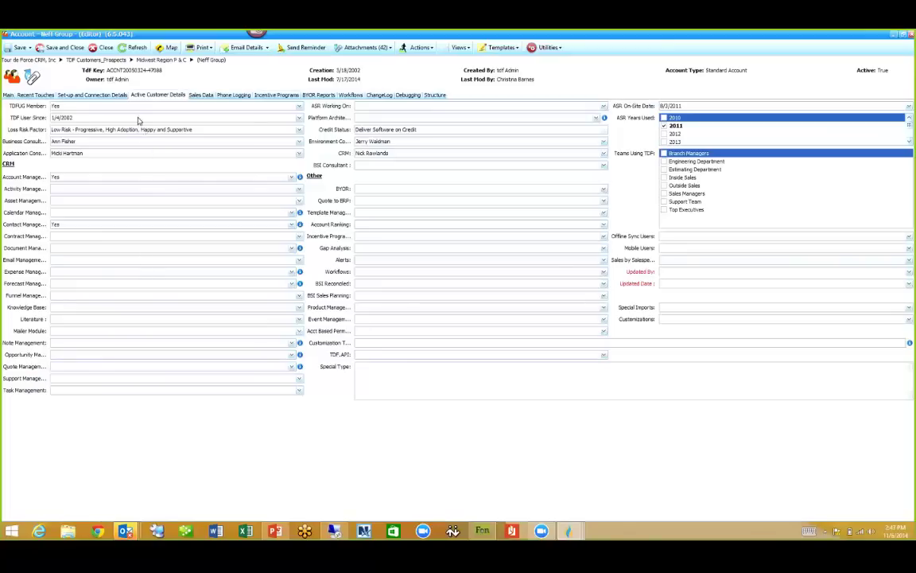
{"action": "left_click", "coordinate": [86, 96]}
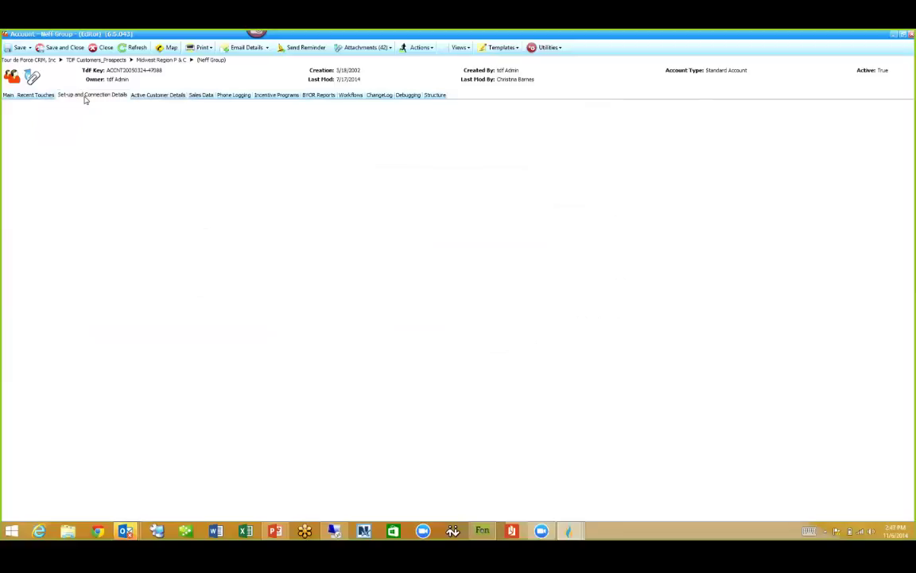
{"action": "left_click", "coordinate": [140, 94]}
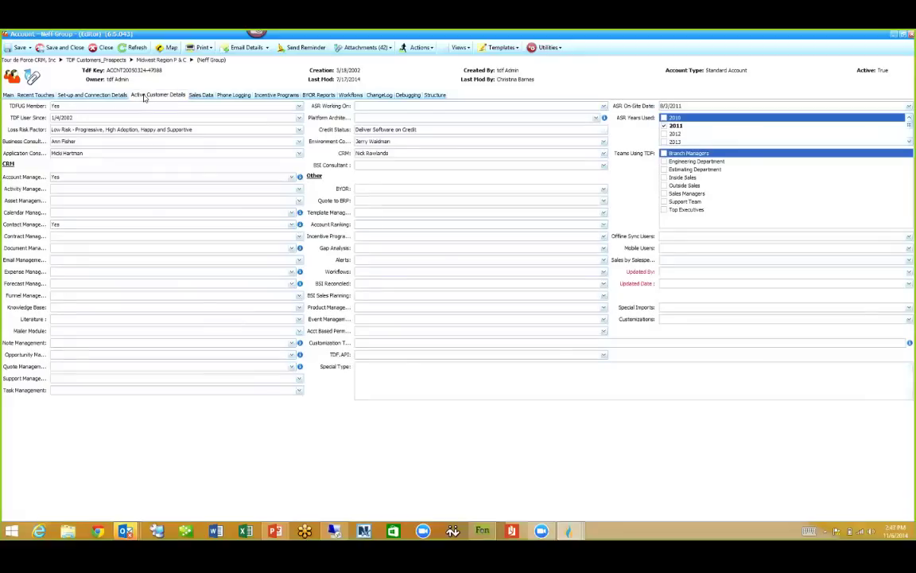
{"action": "left_click", "coordinate": [7, 96]}
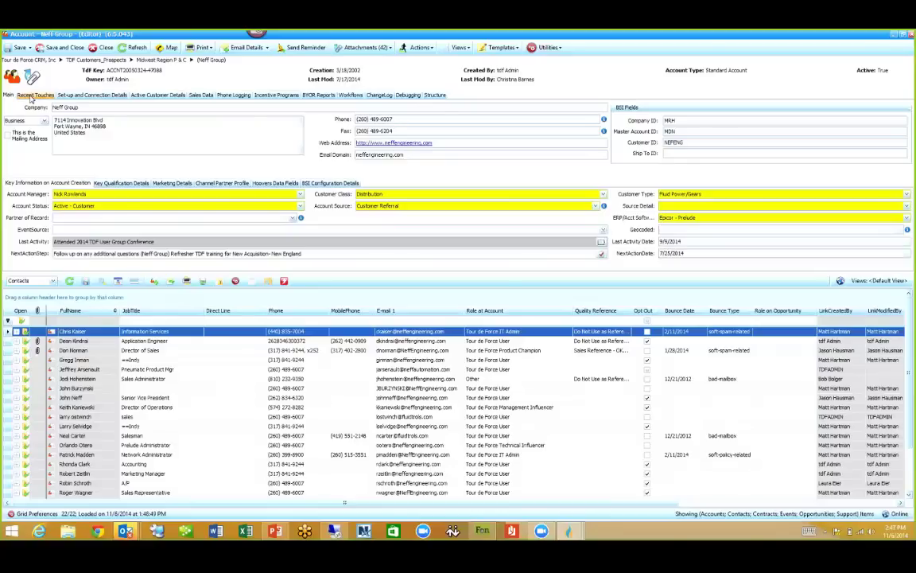
Step: Review the account's Recent Touches grids and inspect their layout in the Screen Designer
{"action": "left_click", "coordinate": [33, 96]}
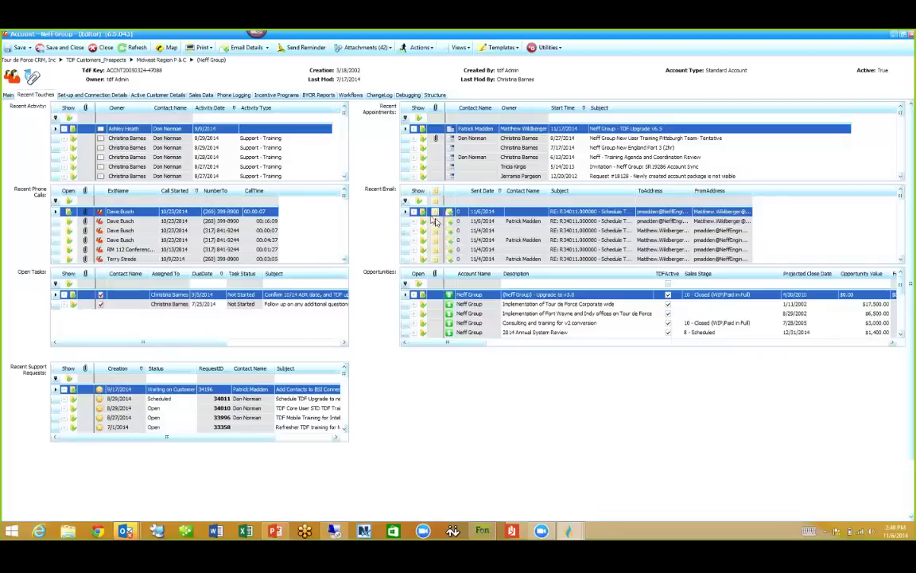
{"action": "right_click", "coordinate": [373, 363]}
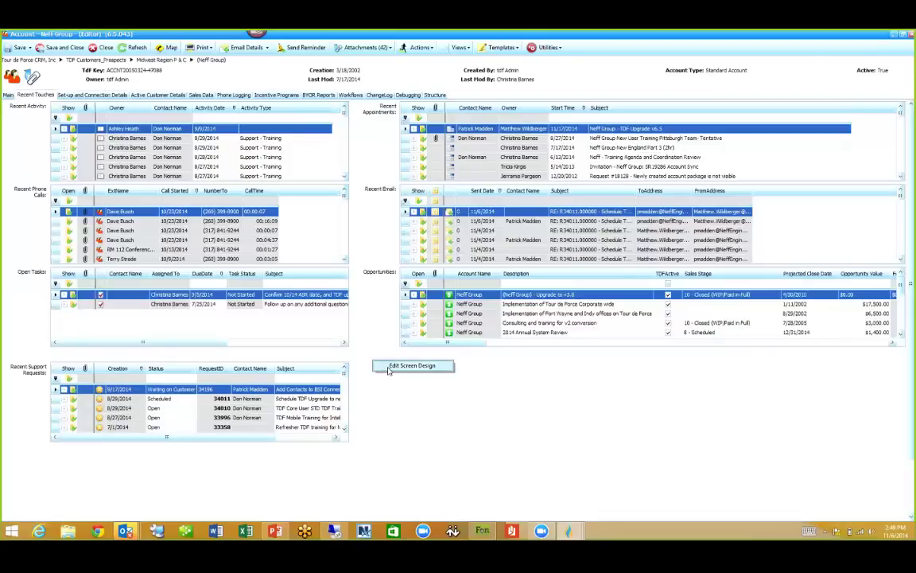
{"action": "left_click", "coordinate": [388, 368]}
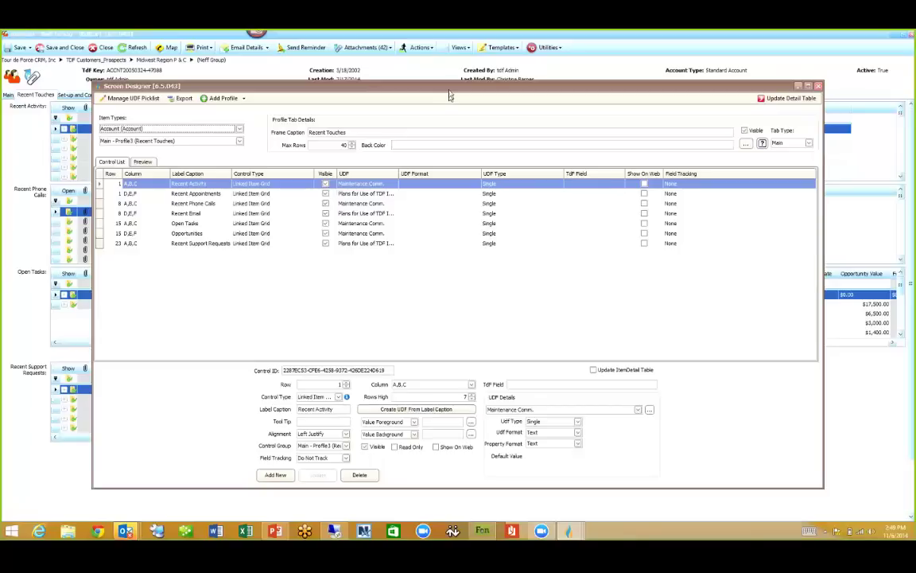
{"action": "left_click_drag", "start_coordinate": [449, 89], "coordinate": [403, 83]}
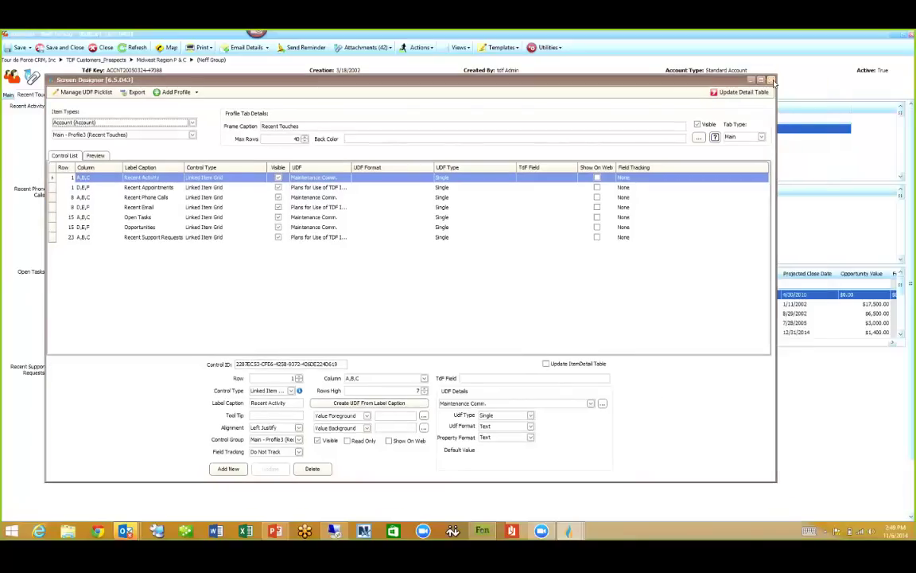
{"action": "left_click", "coordinate": [772, 81]}
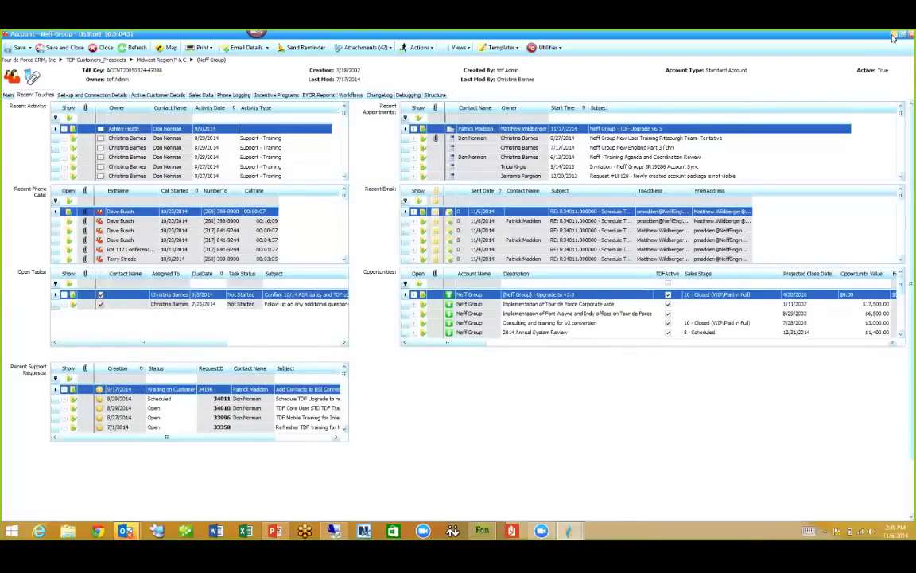
Step: Close the Neff Group account editor and bring up the Global Search window
{"action": "key", "text": "alt+Tab"}
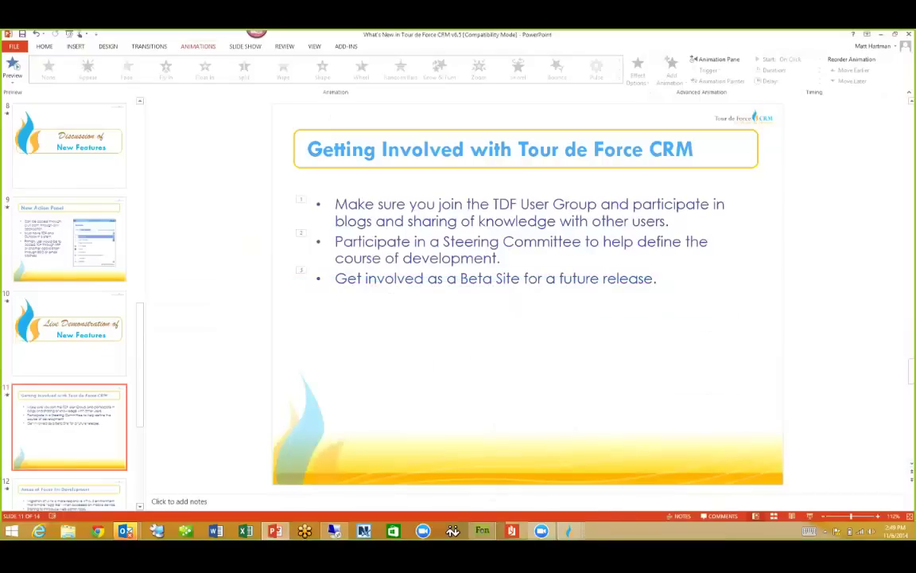
{"action": "mouse_move", "coordinate": [126, 531]}
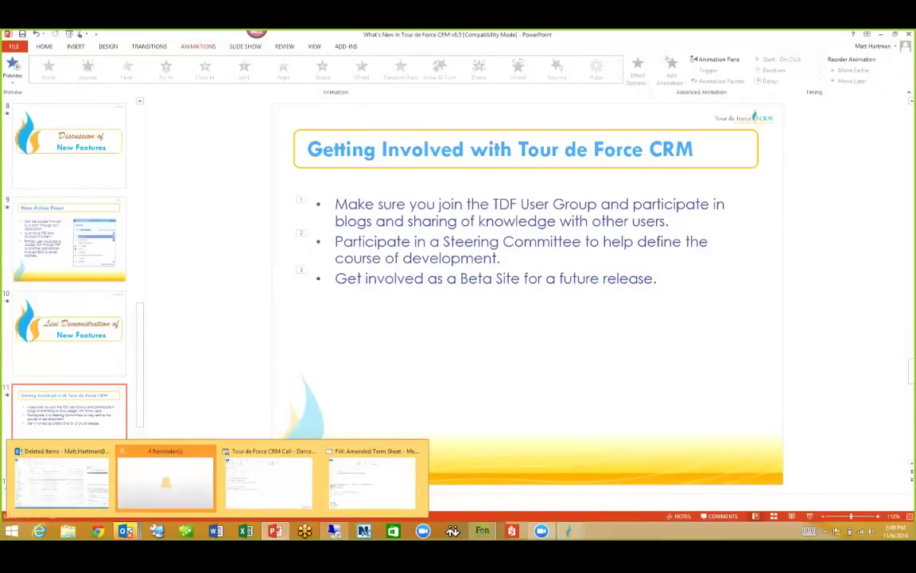
{"action": "mouse_move", "coordinate": [571, 531]}
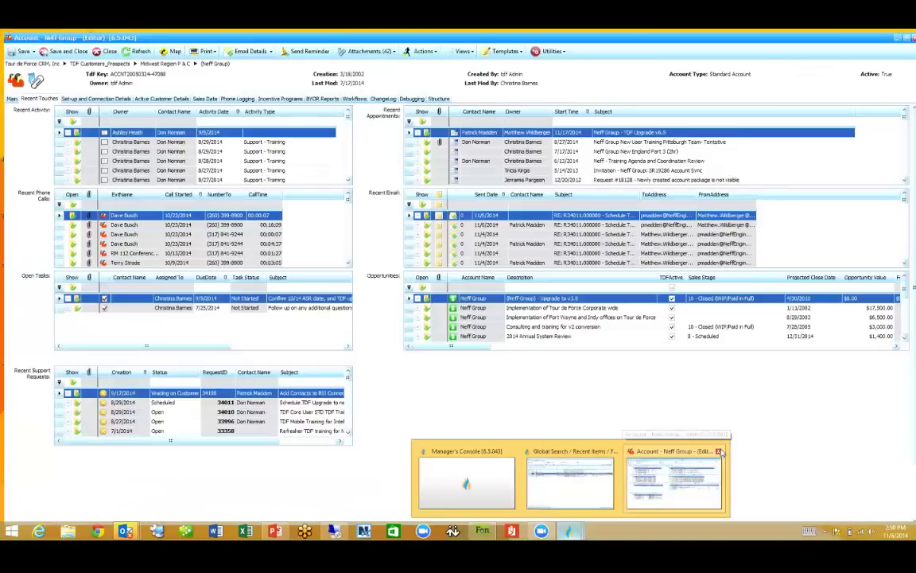
{"action": "left_click", "coordinate": [718, 451]}
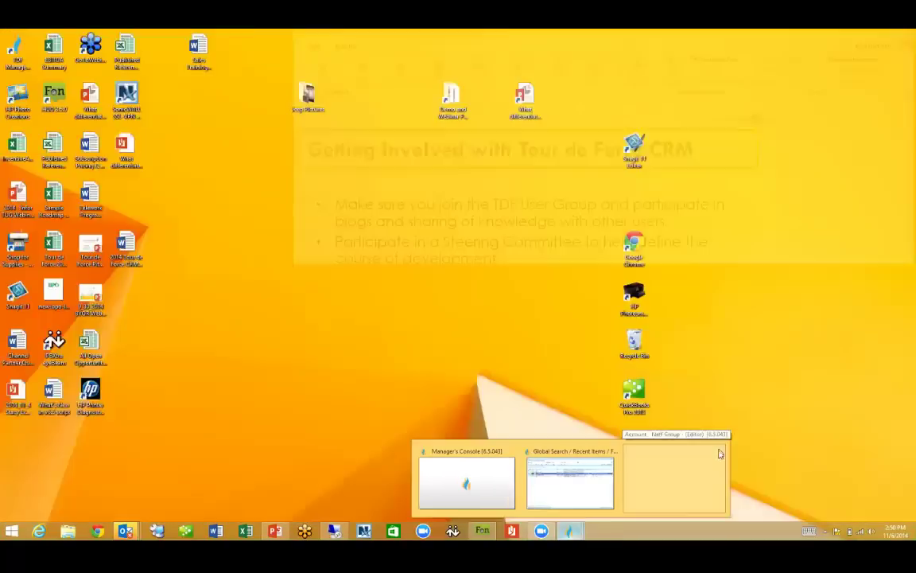
{"action": "left_click", "coordinate": [642, 473]}
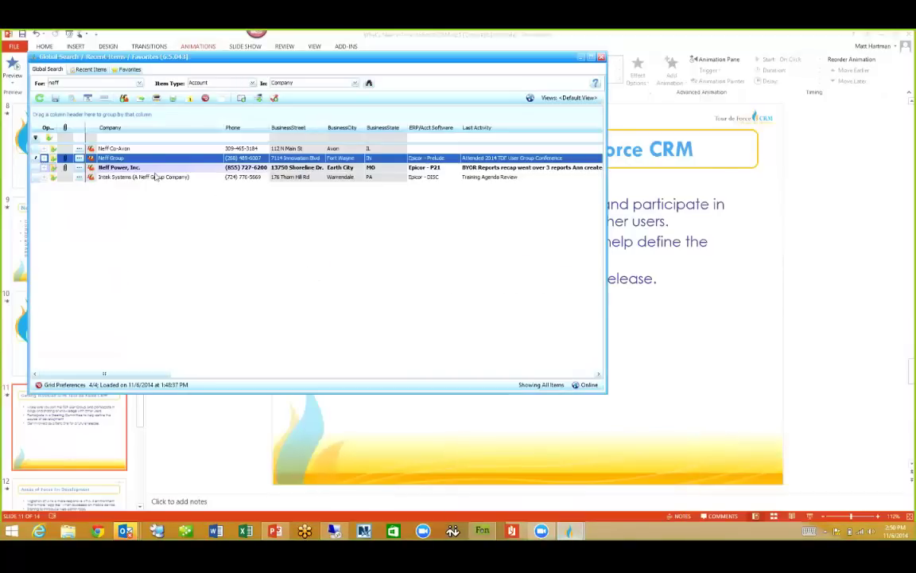
Step: Reopen the Neff Group account from the Recent Items list, look over its main page and close it
{"action": "left_click", "coordinate": [91, 71]}
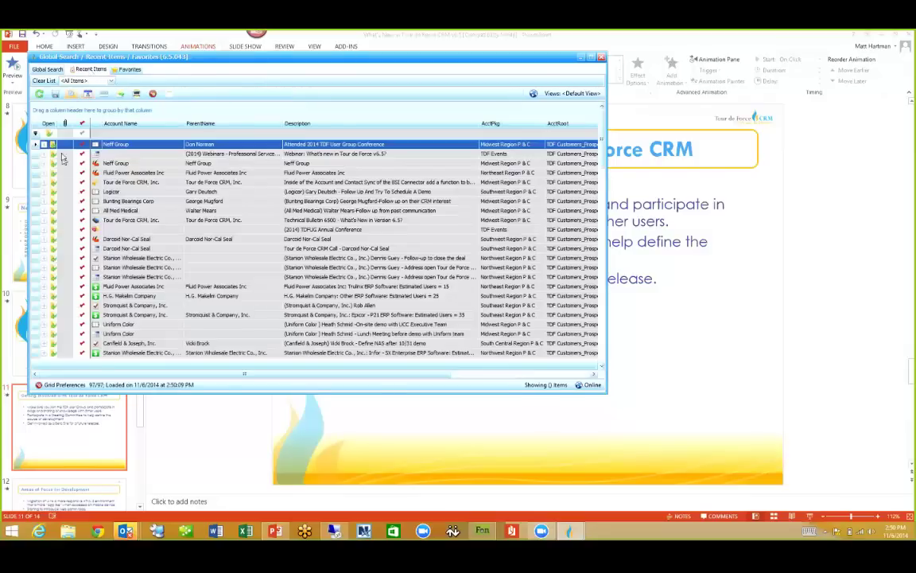
{"action": "left_click", "coordinate": [51, 144]}
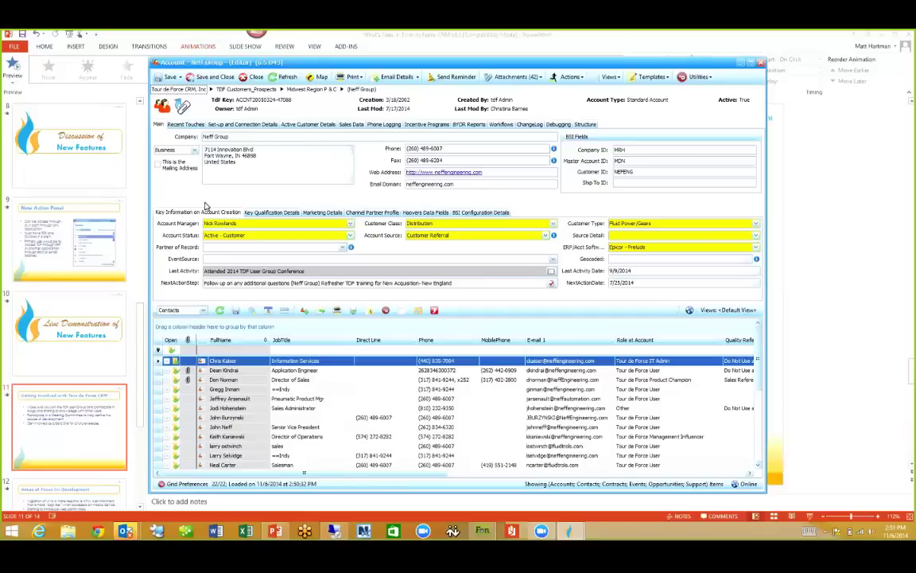
{"action": "left_click", "coordinate": [760, 63]}
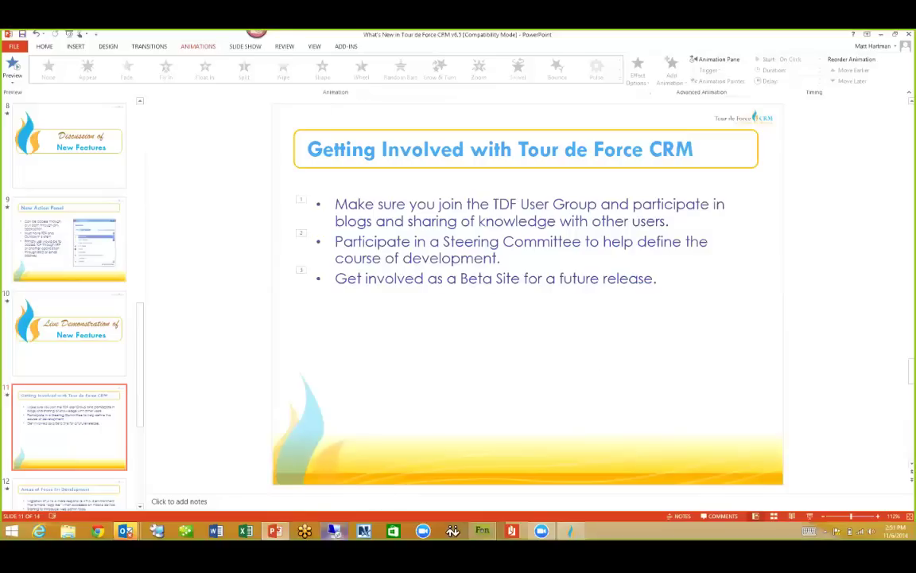
Step: Switch to the remote Outlook session and open the Diversified Chemicals - Corporate HQ account from Recent Items
{"action": "left_click", "coordinate": [304, 531]}
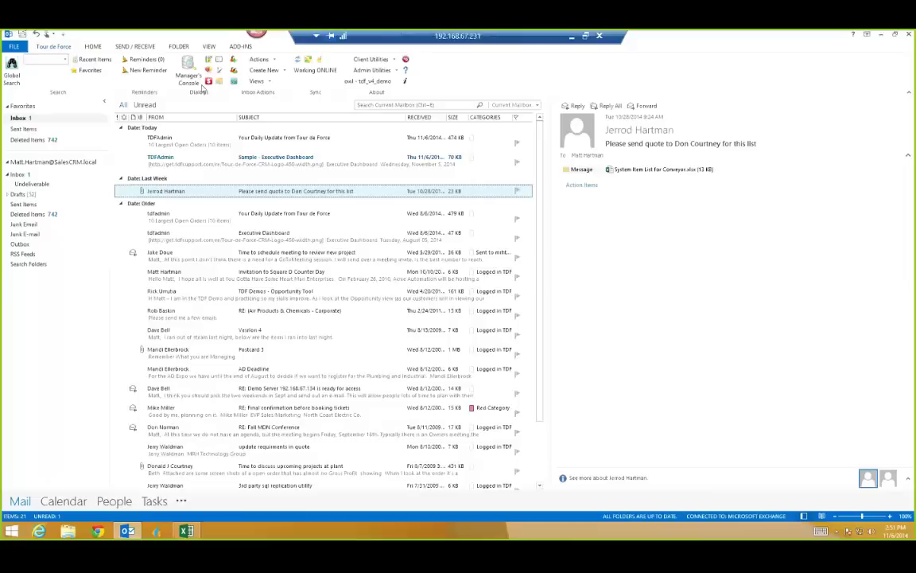
{"action": "left_click", "coordinate": [90, 59]}
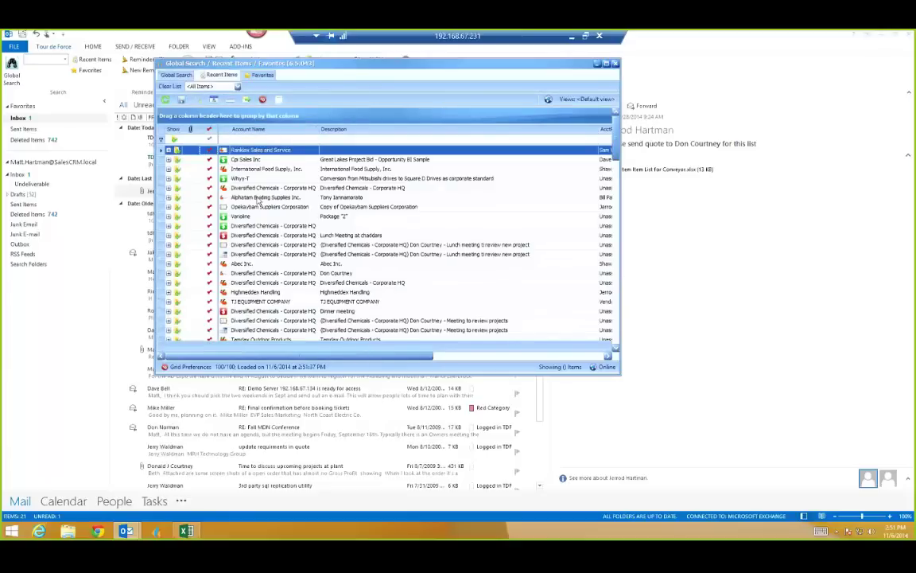
{"action": "double_click", "coordinate": [177, 191]}
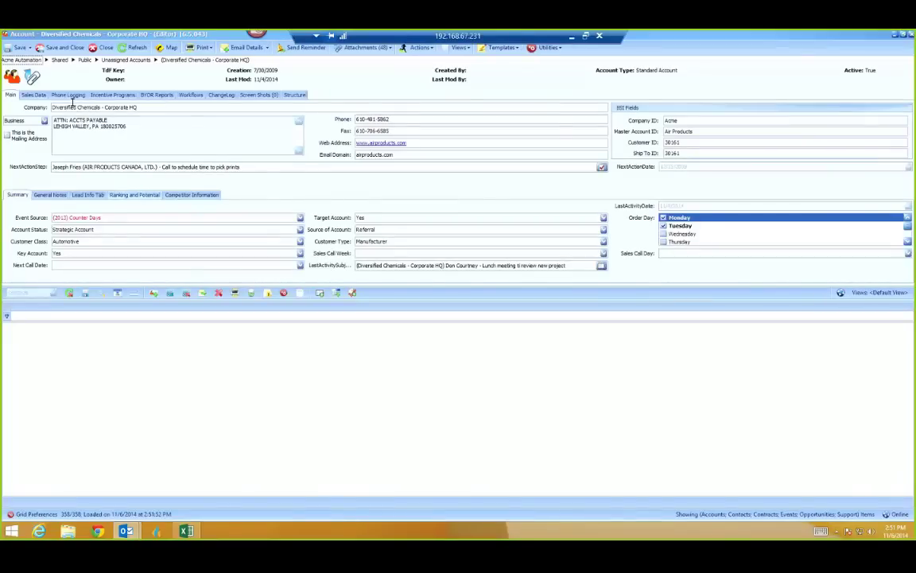
Step: Examine the account's Sales Data through the Sales Summary, General Summary and Group Summaries
{"action": "left_click", "coordinate": [33, 94]}
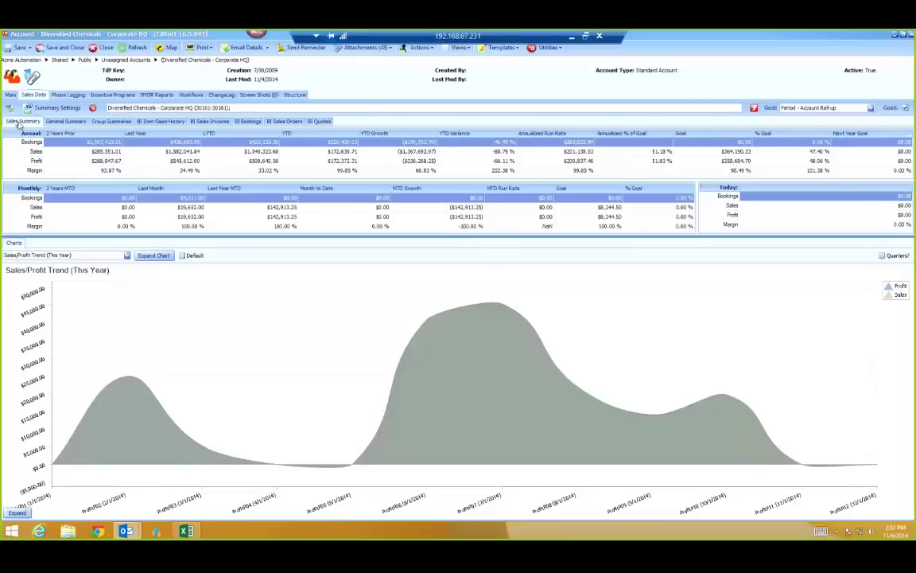
{"action": "left_click", "coordinate": [62, 121]}
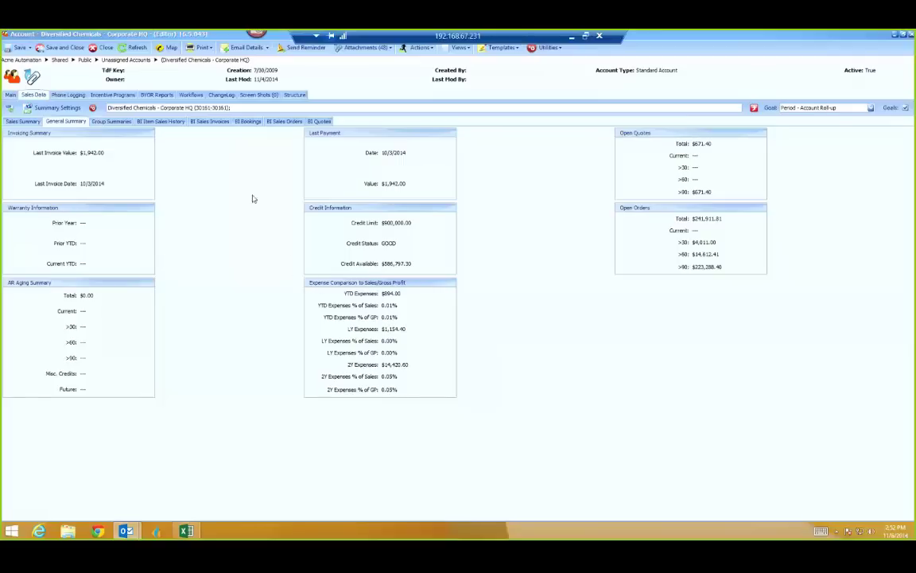
{"action": "left_click", "coordinate": [108, 122]}
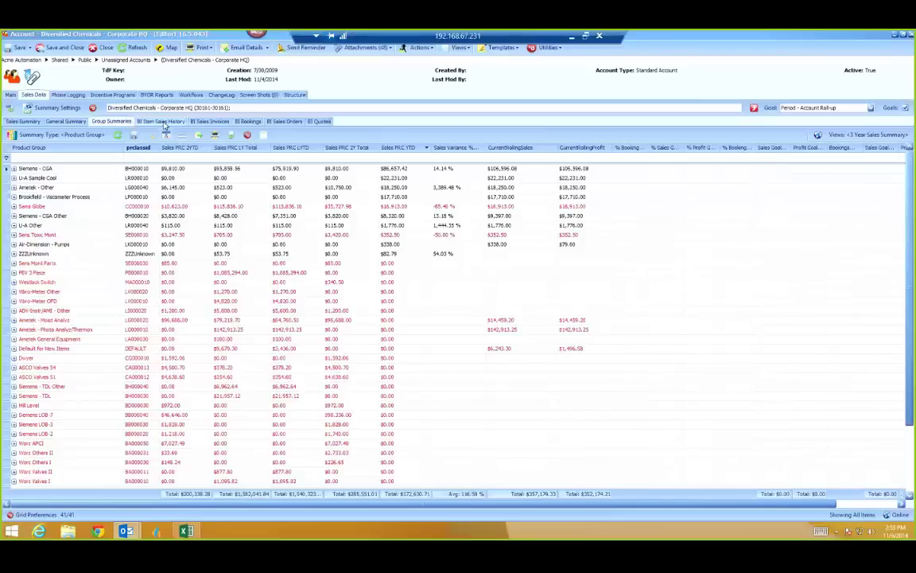
Step: Show the BI Item Sales History and inspect the invoice details for the Siemens CGA part line dated 9/26/2014
{"action": "left_click", "coordinate": [162, 121]}
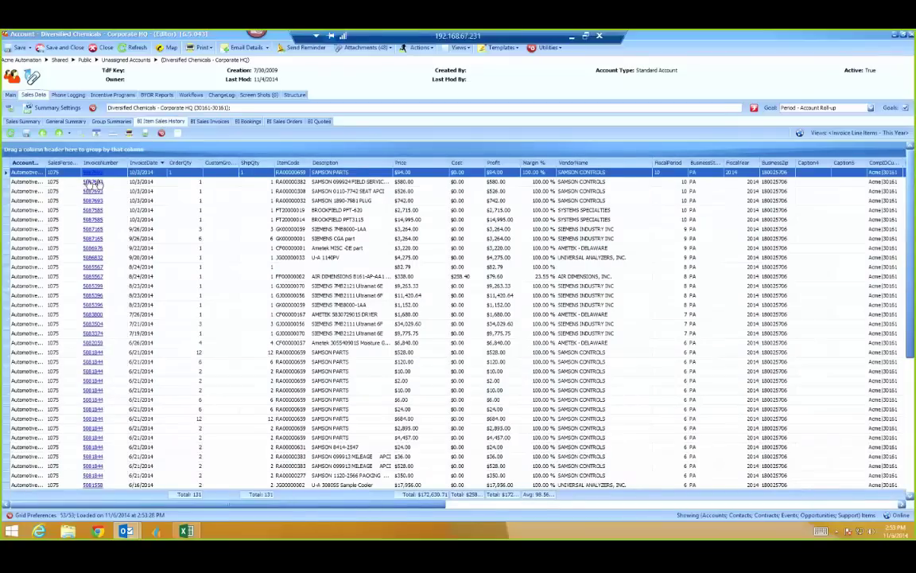
{"action": "left_click", "coordinate": [93, 239]}
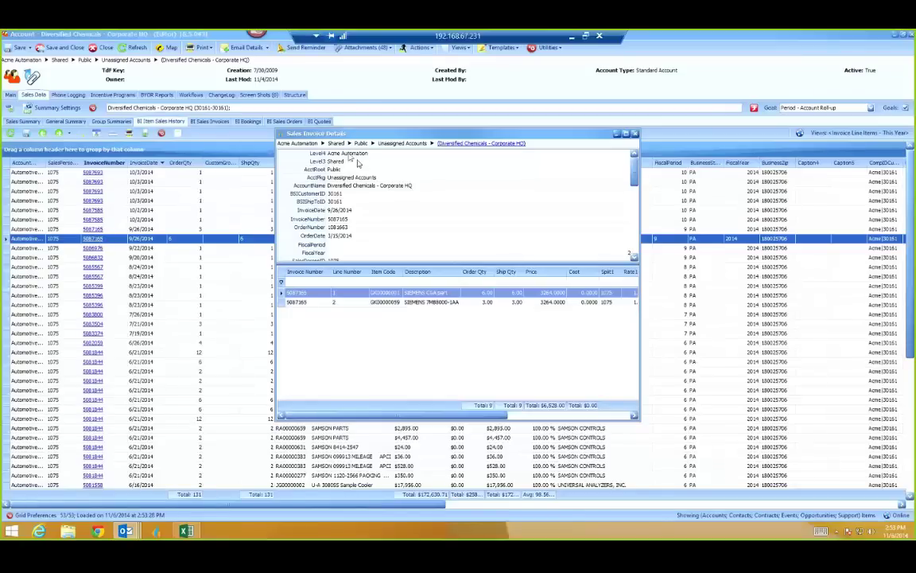
{"action": "mouse_move", "coordinate": [634, 175]}
{"action": "left_mouse_down"}
{"action": "mouse_move", "coordinate": [634, 241]}
{"action": "mouse_move", "coordinate": [635, 176]}
{"action": "left_mouse_up"}
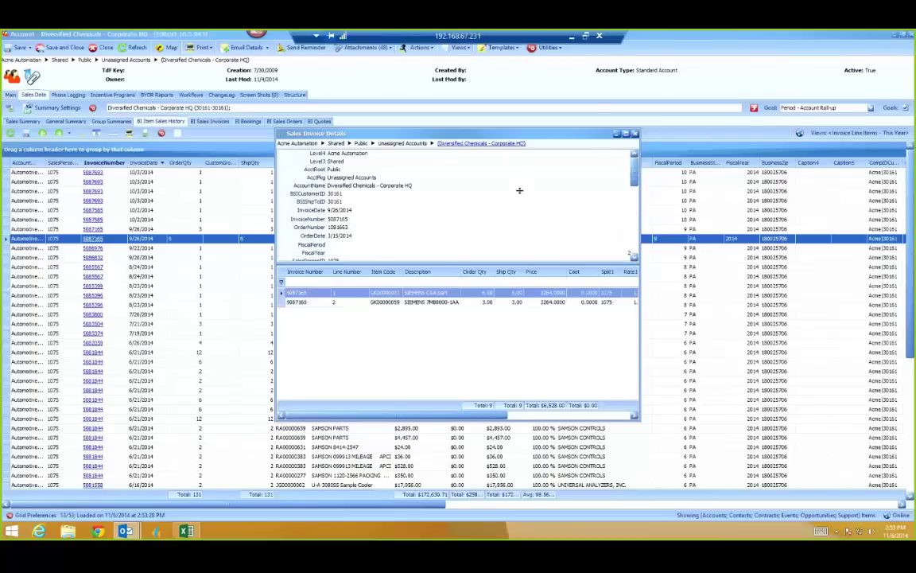
{"action": "left_click", "coordinate": [635, 134]}
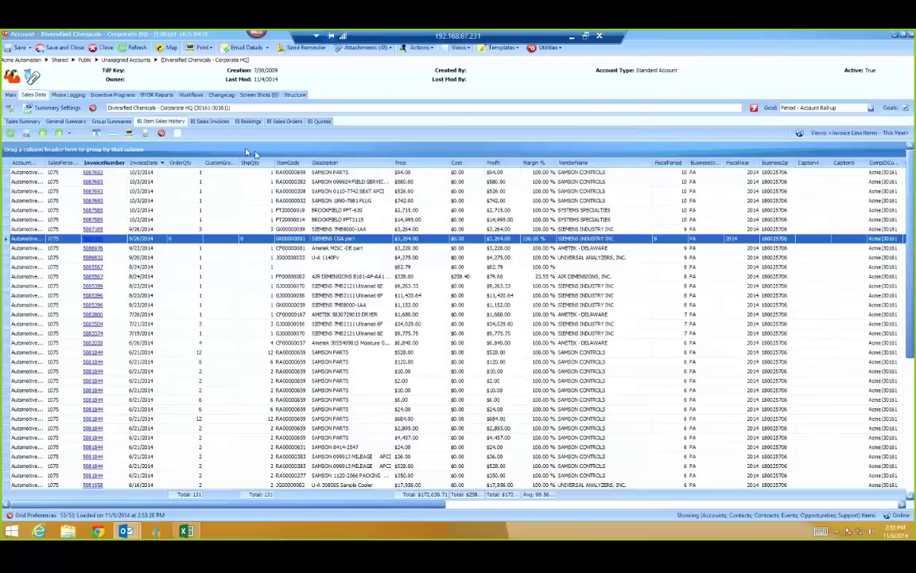
Step: Show the BI Sales Invoices list and inspect the details of the invoice dated 9/26/2014
{"action": "left_click", "coordinate": [211, 121]}
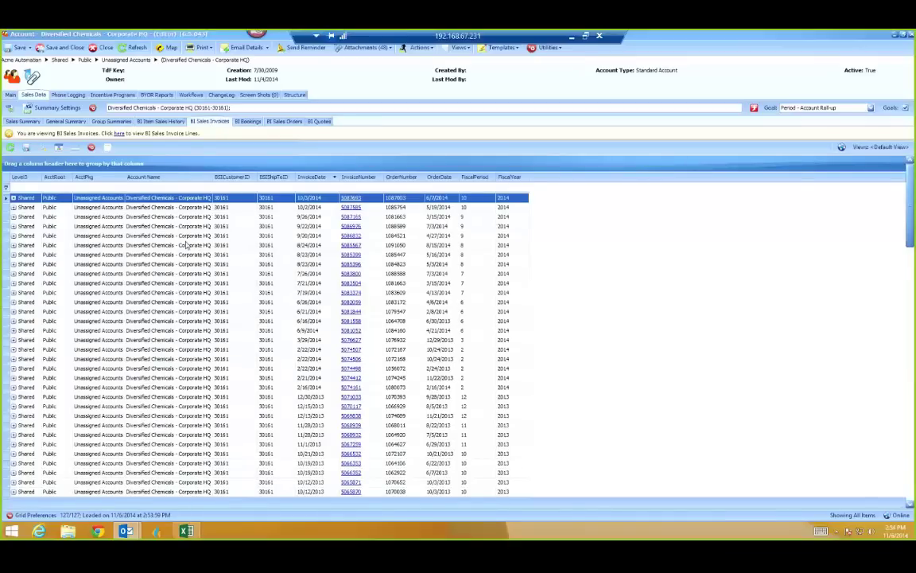
{"action": "left_click", "coordinate": [352, 216]}
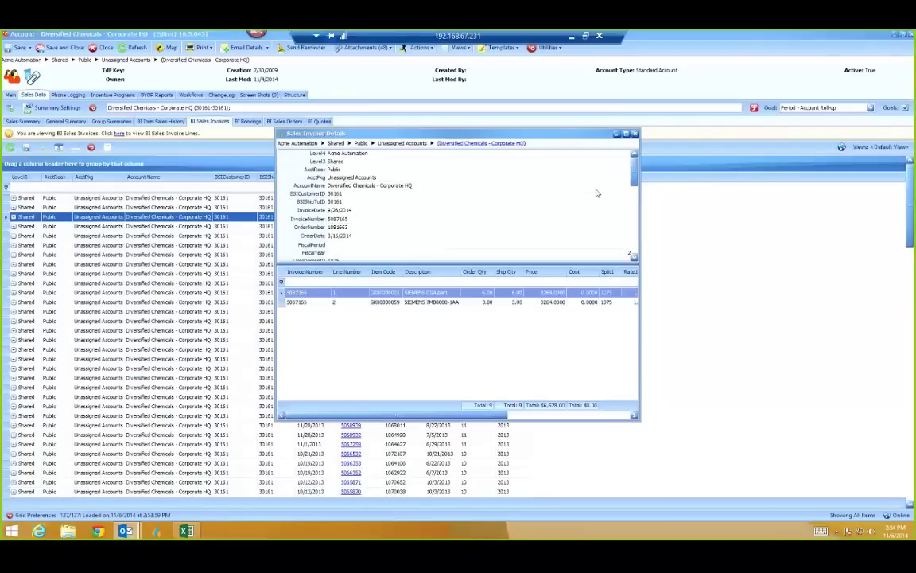
{"action": "mouse_move", "coordinate": [635, 171]}
{"action": "left_mouse_down"}
{"action": "mouse_move", "coordinate": [635, 193]}
{"action": "mouse_move", "coordinate": [635, 176]}
{"action": "left_mouse_up"}
{"action": "left_click", "coordinate": [636, 134]}
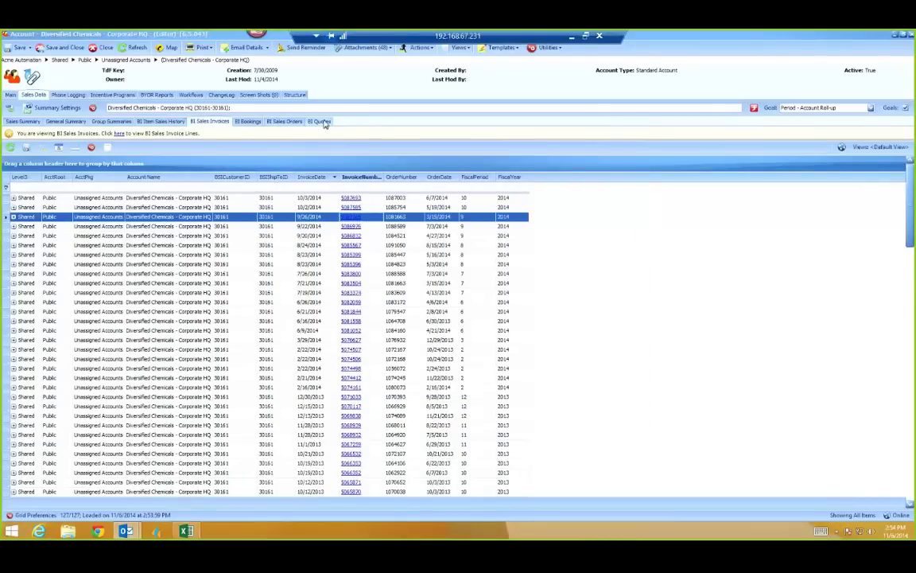
Step: Show the BI Sales Orders list and inspect the details of the order dated 8/16/2014
{"action": "left_click", "coordinate": [288, 123]}
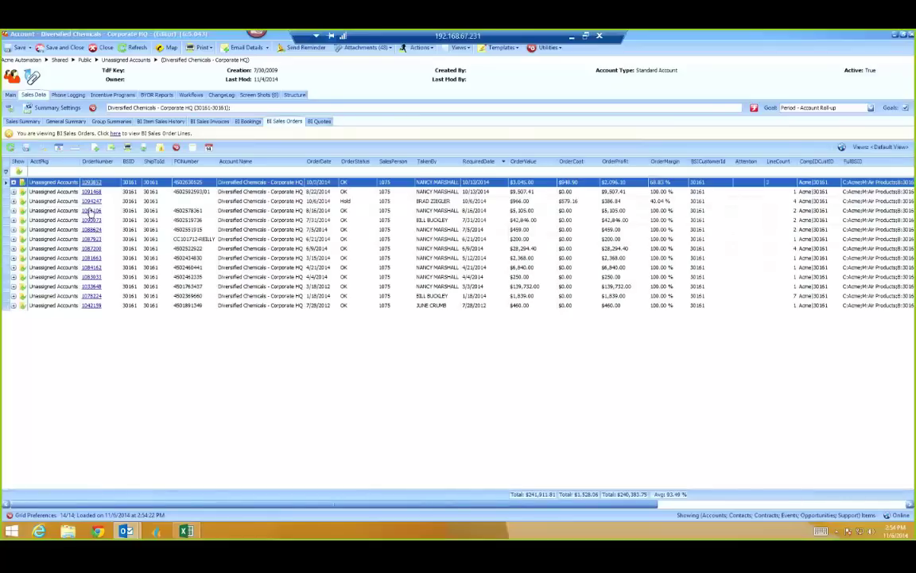
{"action": "left_click", "coordinate": [13, 211]}
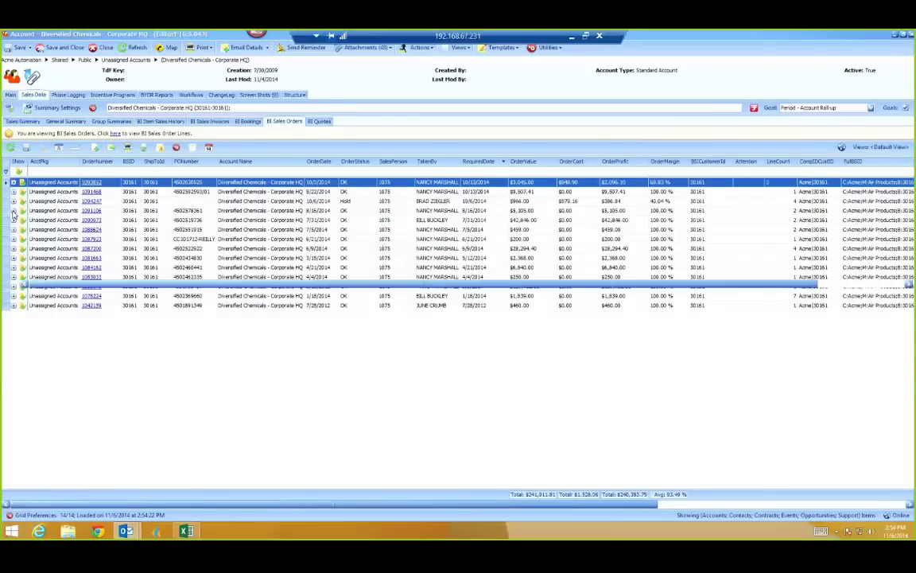
{"action": "left_click", "coordinate": [13, 211]}
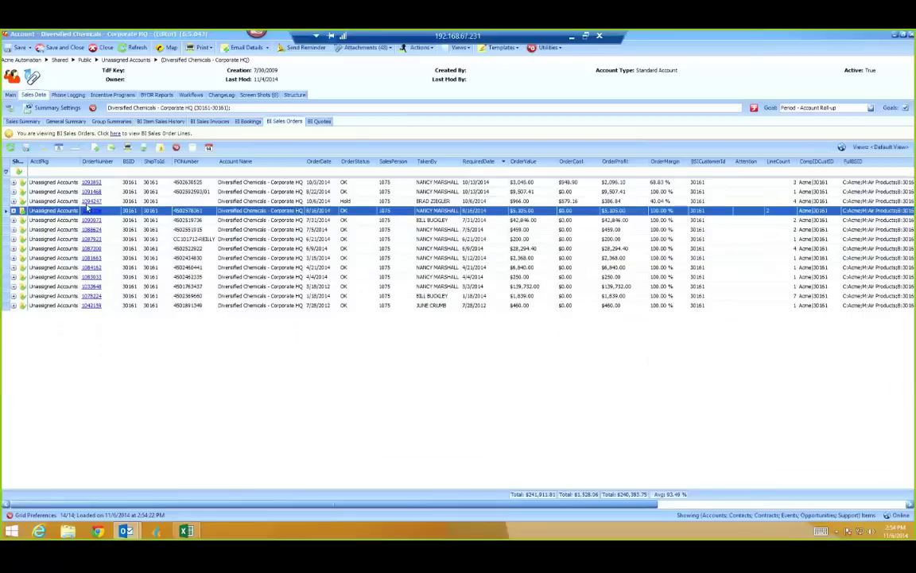
{"action": "left_click", "coordinate": [89, 212]}
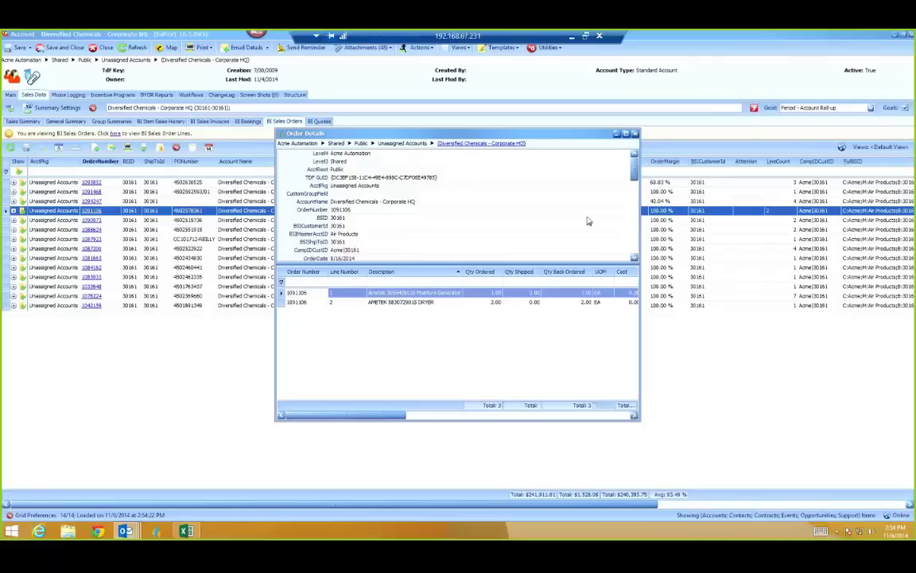
{"action": "left_click", "coordinate": [634, 135]}
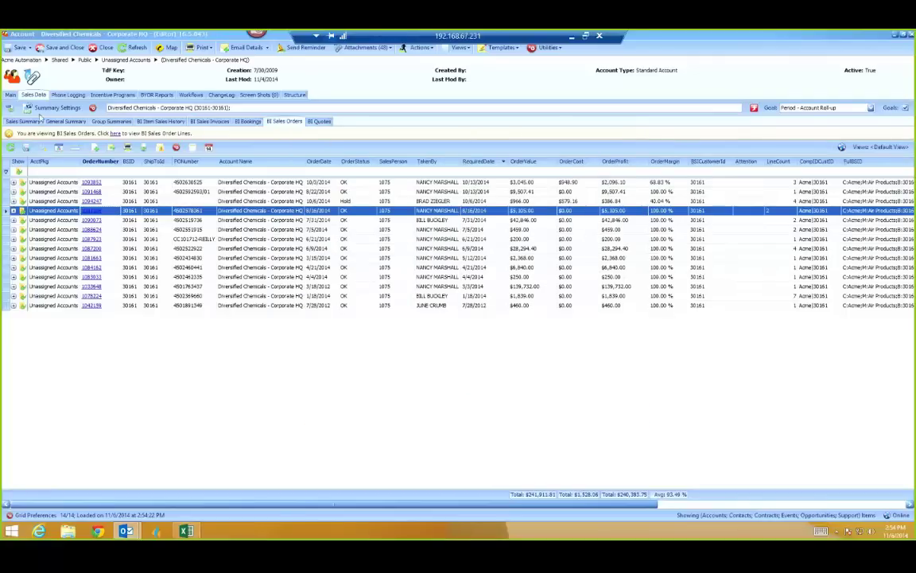
Step: Leave the Diversified Chemicals account from its Main page and open the TJ EQUIPMENT COMPANY vendor account from Favorites
{"action": "left_click", "coordinate": [10, 94]}
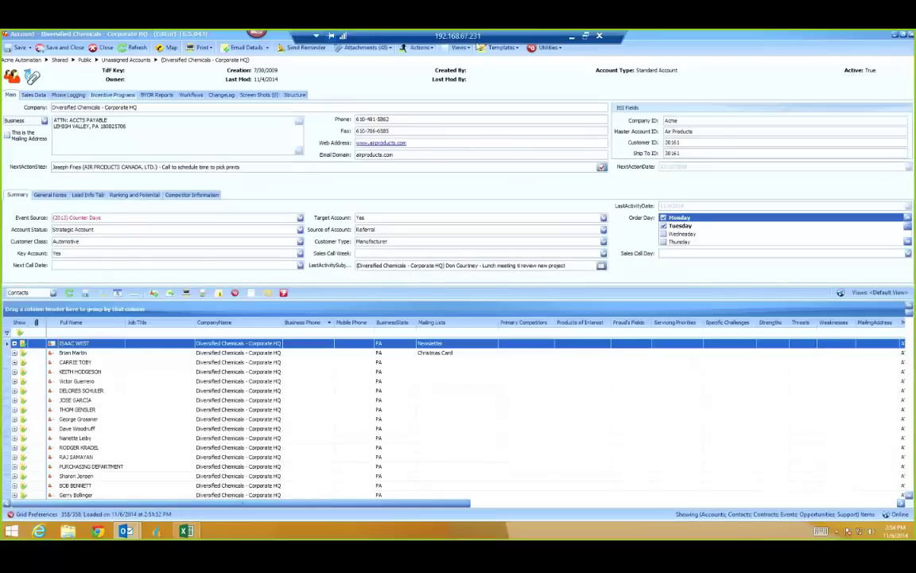
{"action": "left_click", "coordinate": [902, 37]}
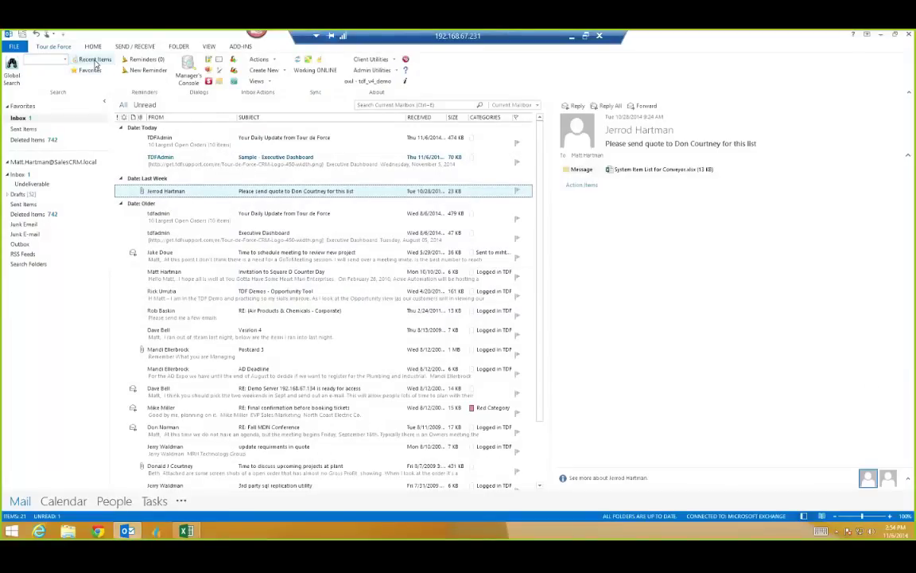
{"action": "left_click", "coordinate": [95, 60]}
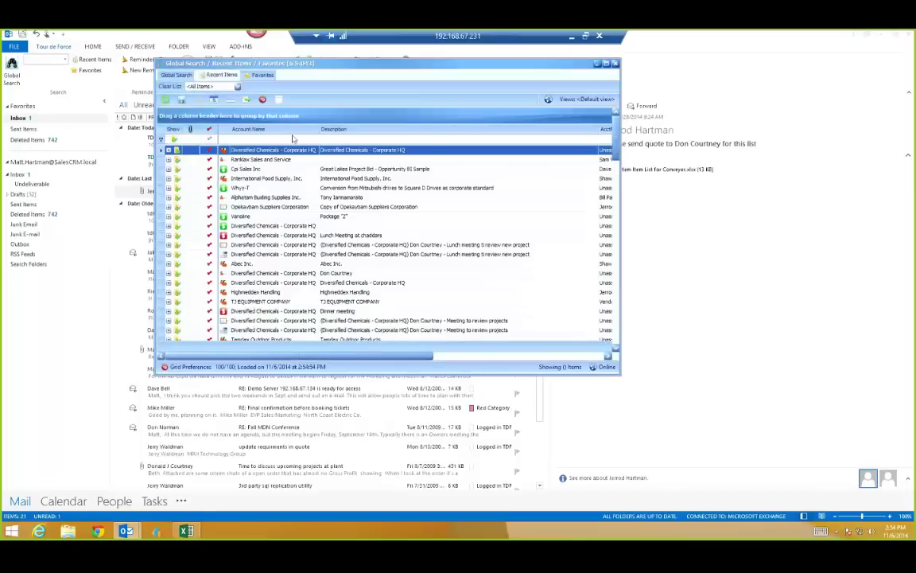
{"action": "left_click", "coordinate": [259, 76]}
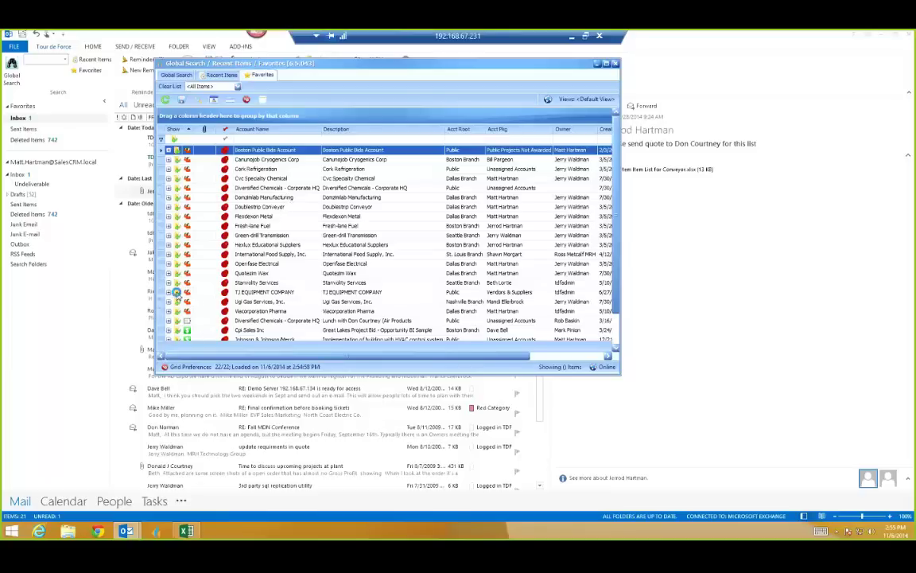
{"action": "left_click", "coordinate": [178, 295]}
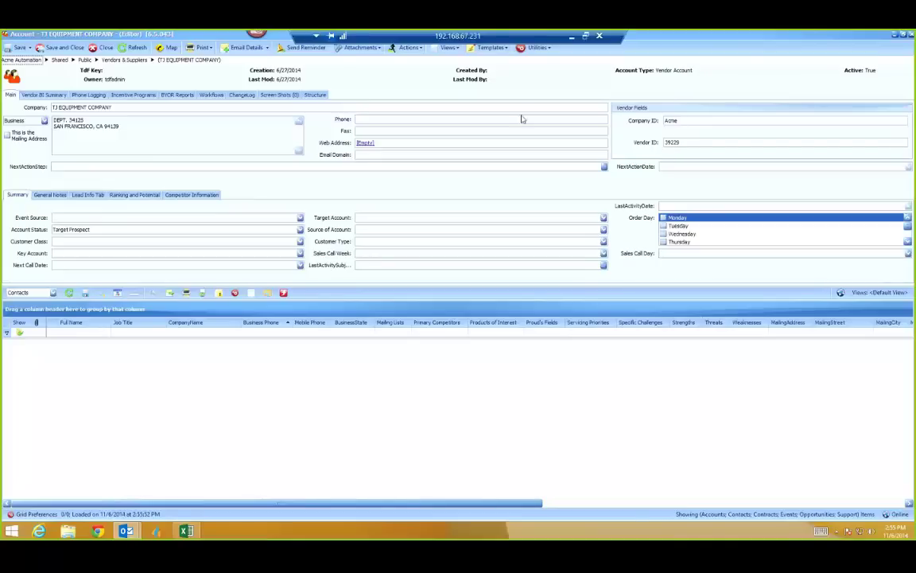
Step: Chart the Purchases/Sales Trend (This Year) and the Purchases Comparisons By Year in the Vendor BI Summary
{"action": "left_click", "coordinate": [37, 95]}
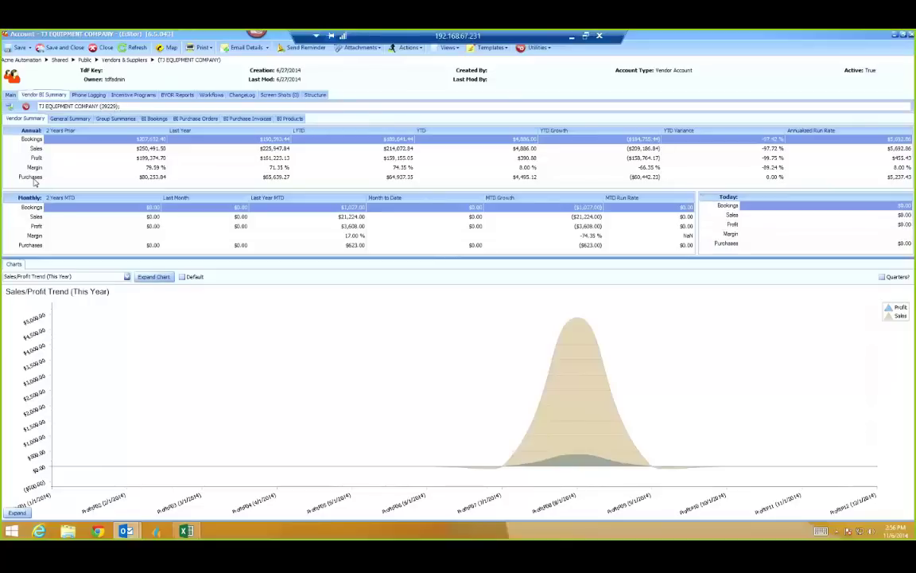
{"action": "left_click", "coordinate": [44, 277]}
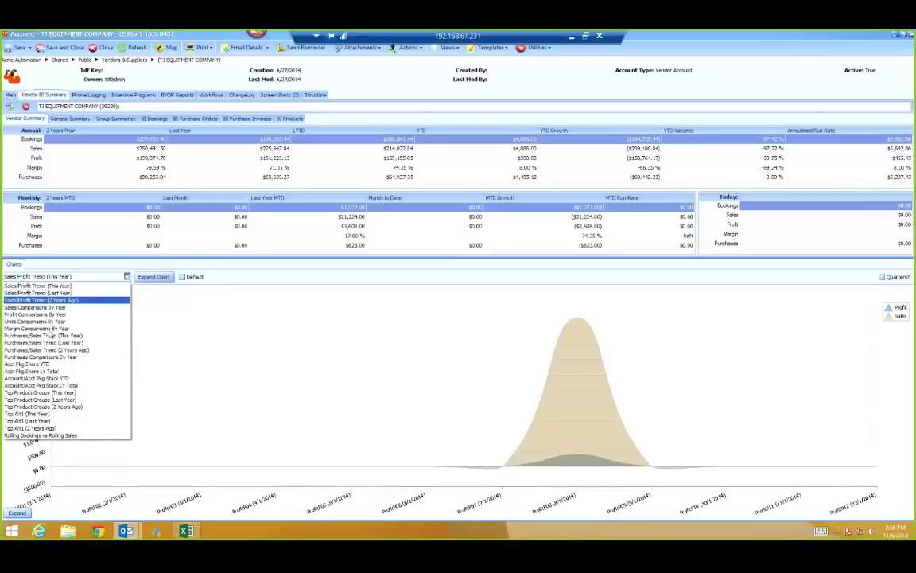
{"action": "left_click", "coordinate": [80, 343]}
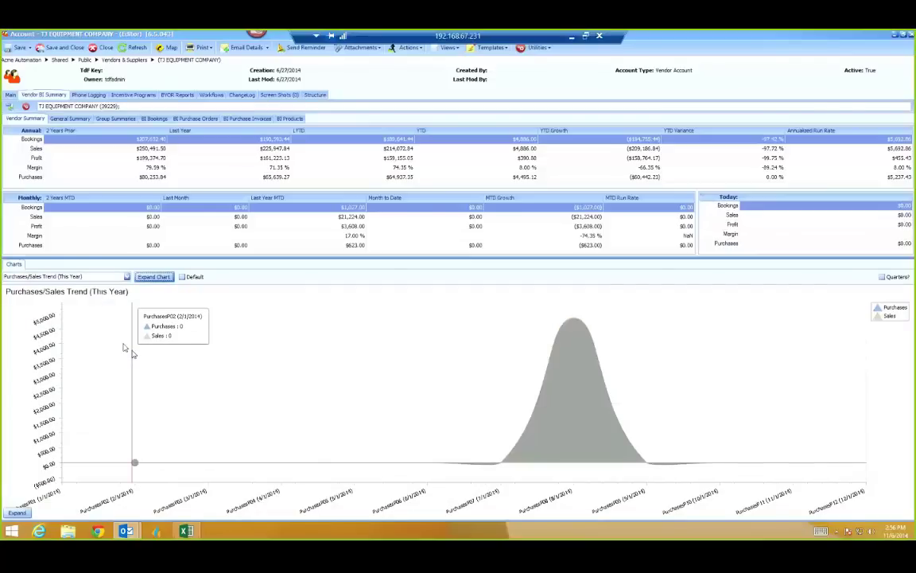
{"action": "left_click", "coordinate": [78, 279]}
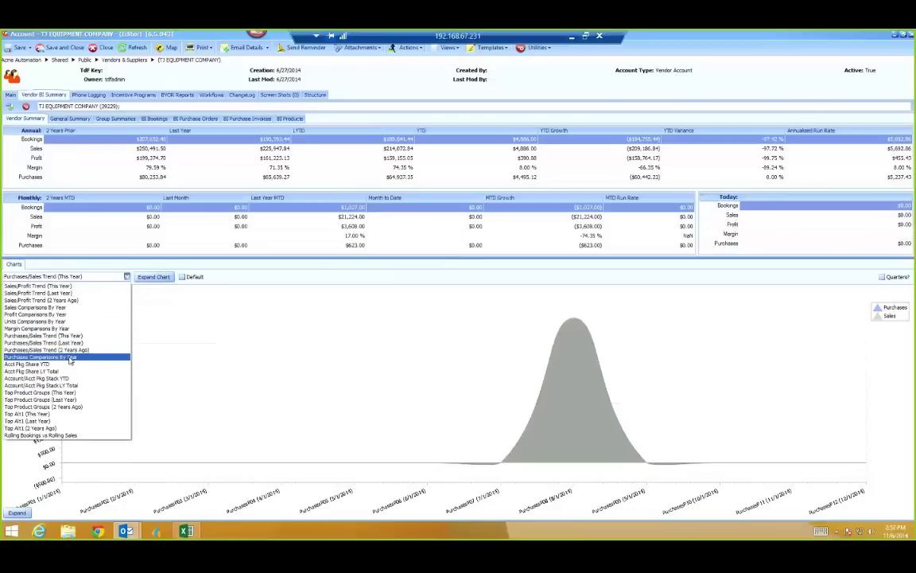
{"action": "left_click", "coordinate": [70, 351]}
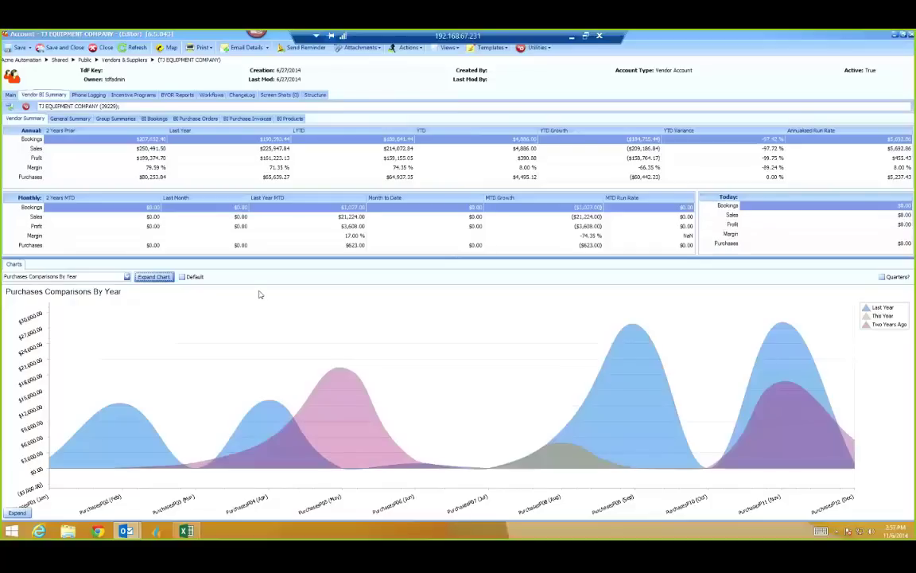
Step: Show the vendor's General Summary and group the inventory values by WarehouseId
{"action": "left_click", "coordinate": [71, 118]}
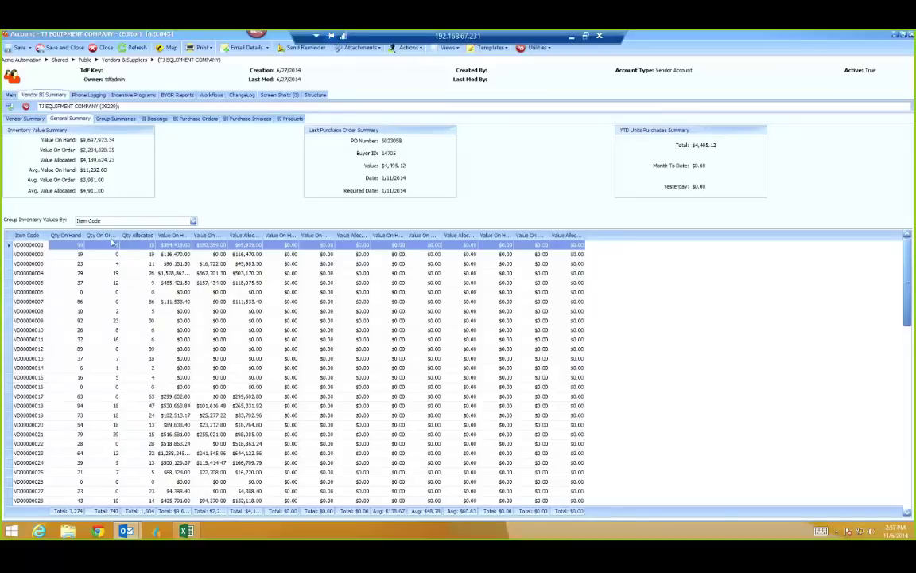
{"action": "left_click", "coordinate": [88, 221]}
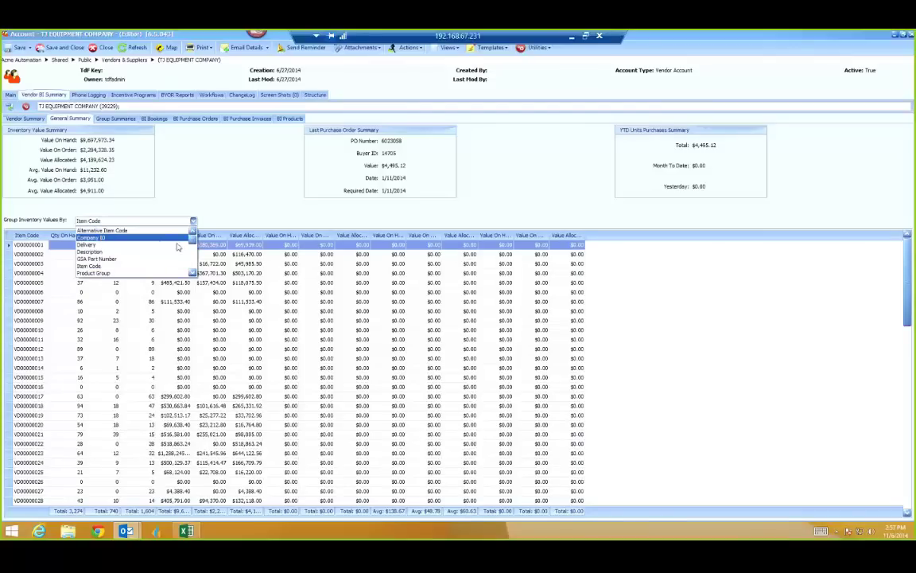
{"action": "scroll", "coordinate": [191, 246], "scroll_direction": "down", "scroll_amount": 5}
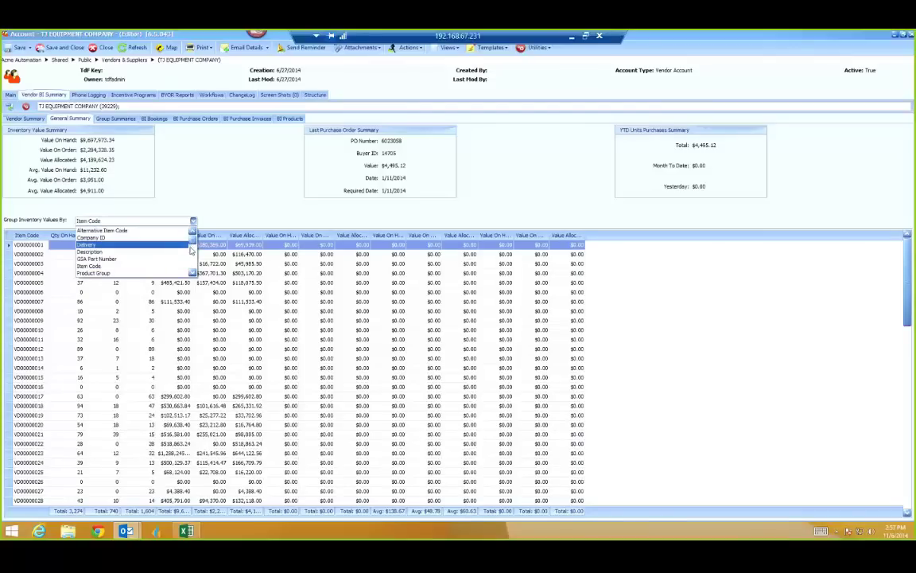
{"action": "scroll", "coordinate": [200, 276], "scroll_direction": "down", "scroll_amount": 1}
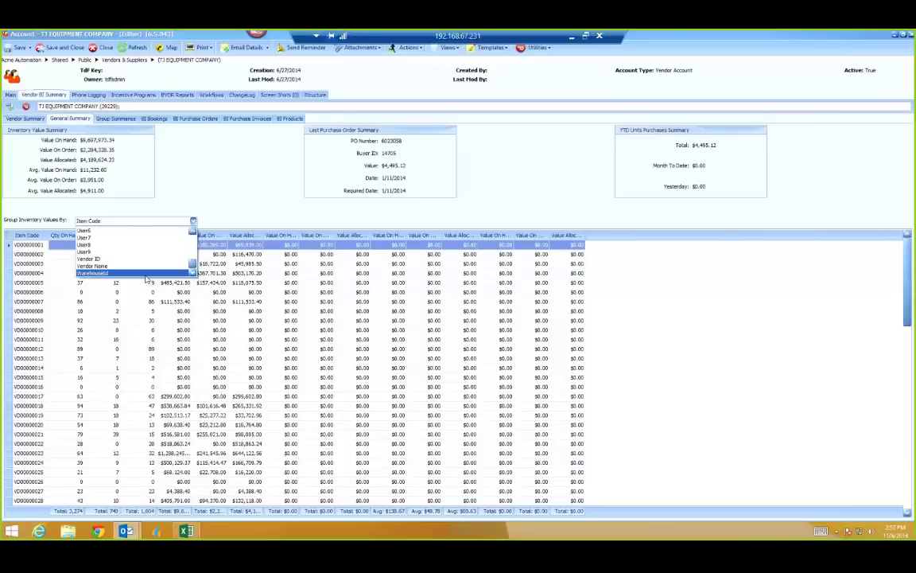
{"action": "left_click", "coordinate": [146, 273]}
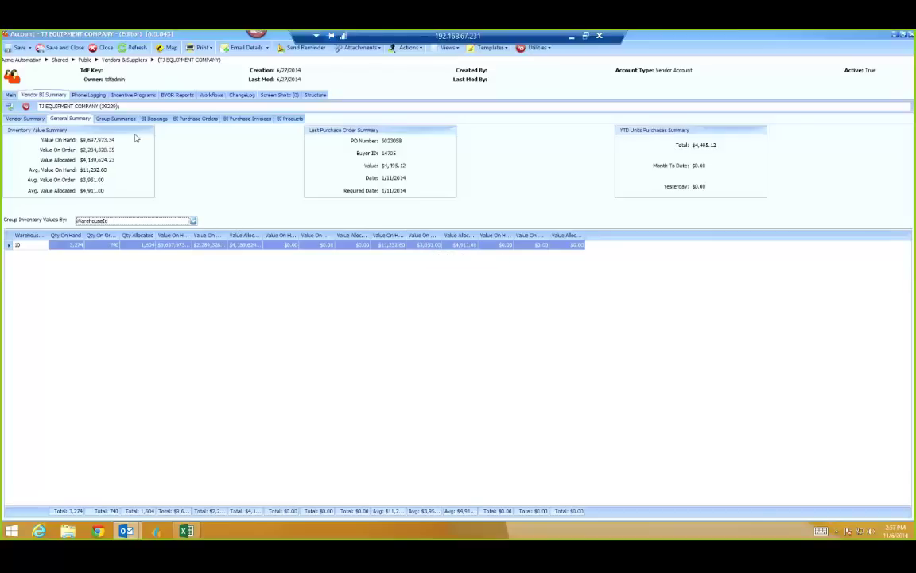
Step: Check the summary types offered in the vendor's Group Summaries and show the BI Bookings list
{"action": "left_click", "coordinate": [116, 119]}
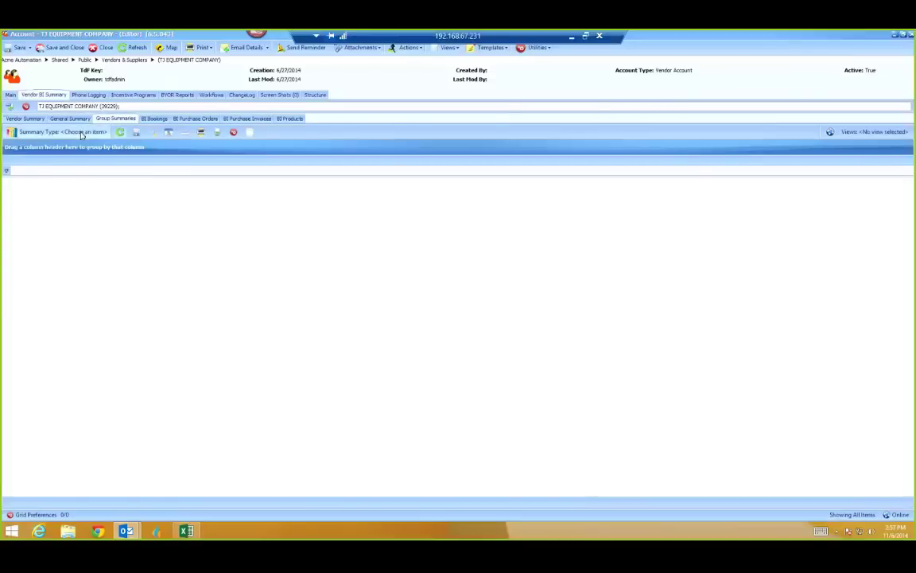
{"action": "left_click", "coordinate": [81, 133]}
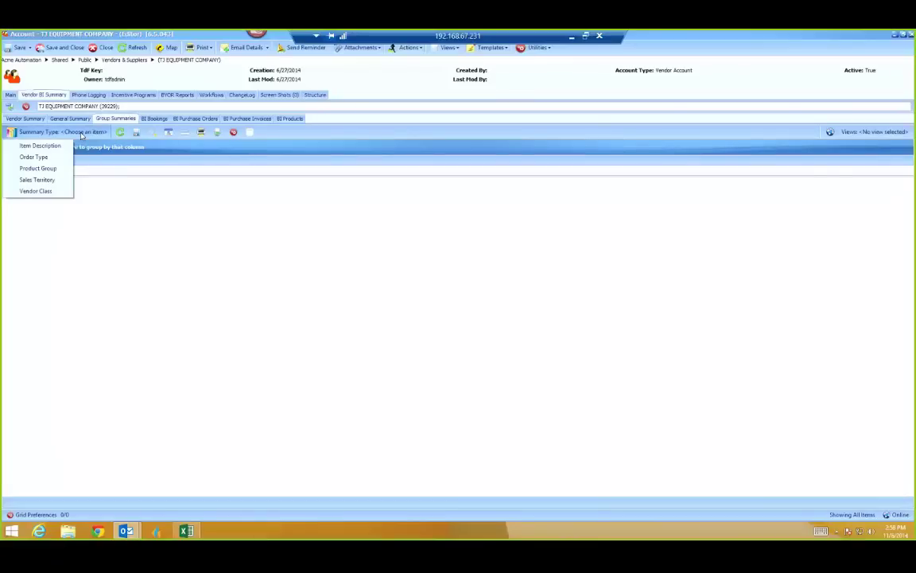
{"action": "left_click", "coordinate": [155, 120]}
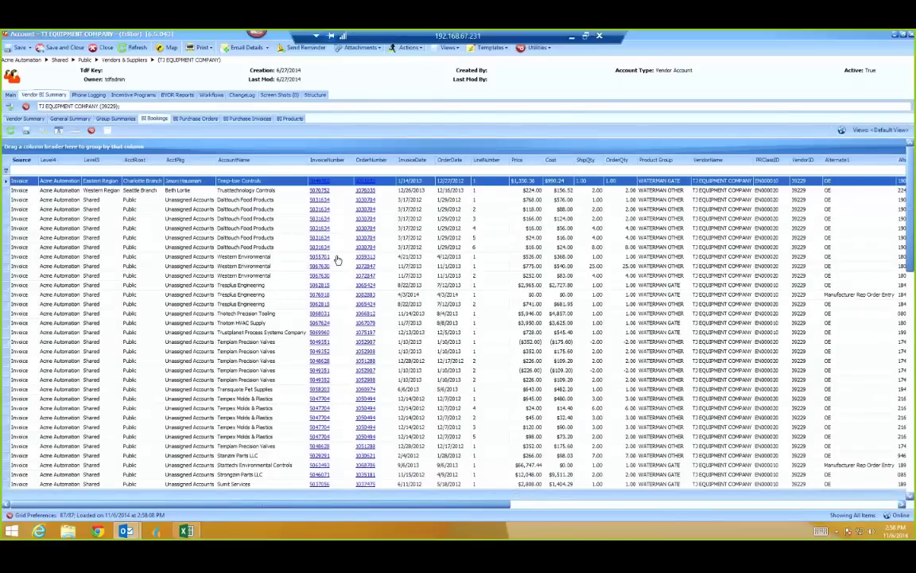
Step: Show the BI Purchase Orders list and inspect the details of the purchase order dated 4/28/2012
{"action": "left_click", "coordinate": [196, 119]}
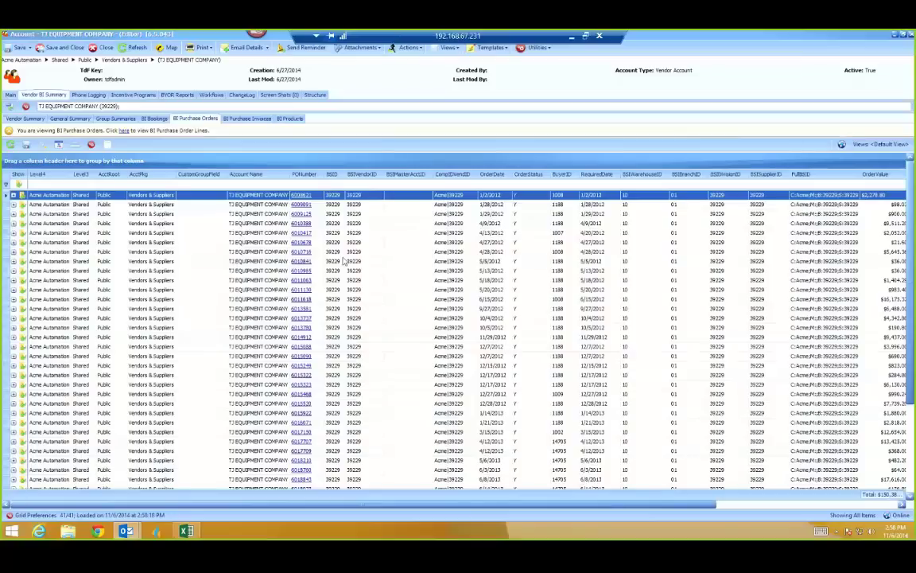
{"action": "left_click", "coordinate": [295, 252]}
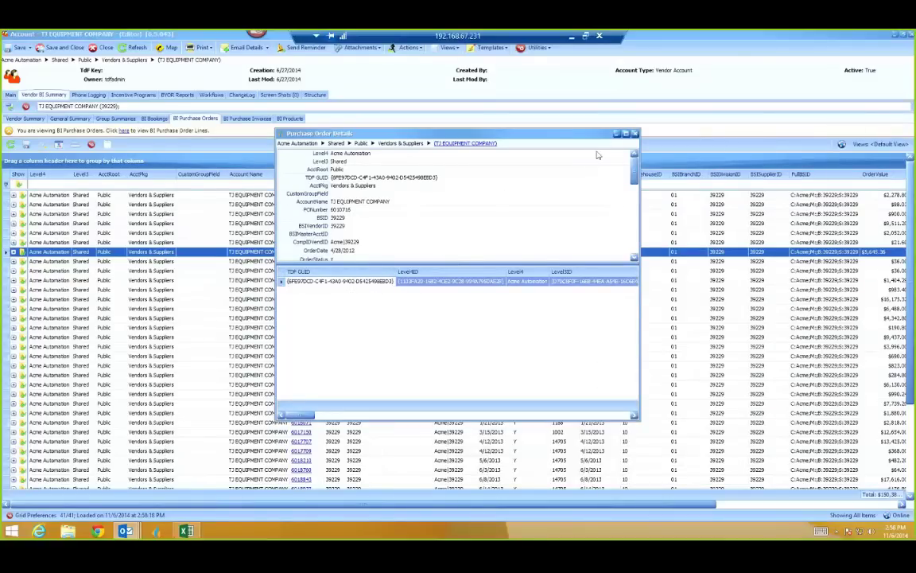
{"action": "left_click", "coordinate": [637, 134]}
Step: Review the vendor's BI Purchase Invoices and BI Products lists and return to the Vendor Summary
{"action": "left_click", "coordinate": [249, 120]}
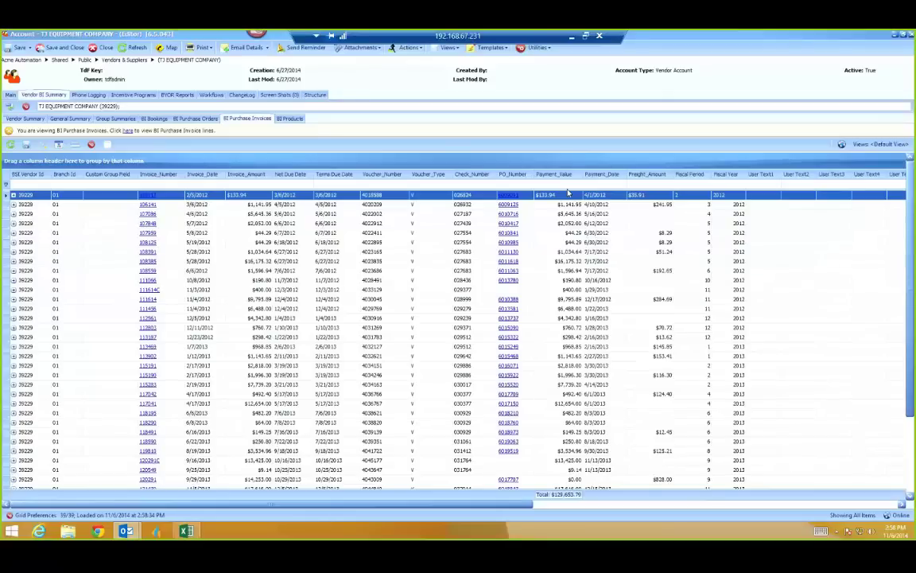
{"action": "left_click_drag", "start_coordinate": [554, 174], "coordinate": [466, 158]}
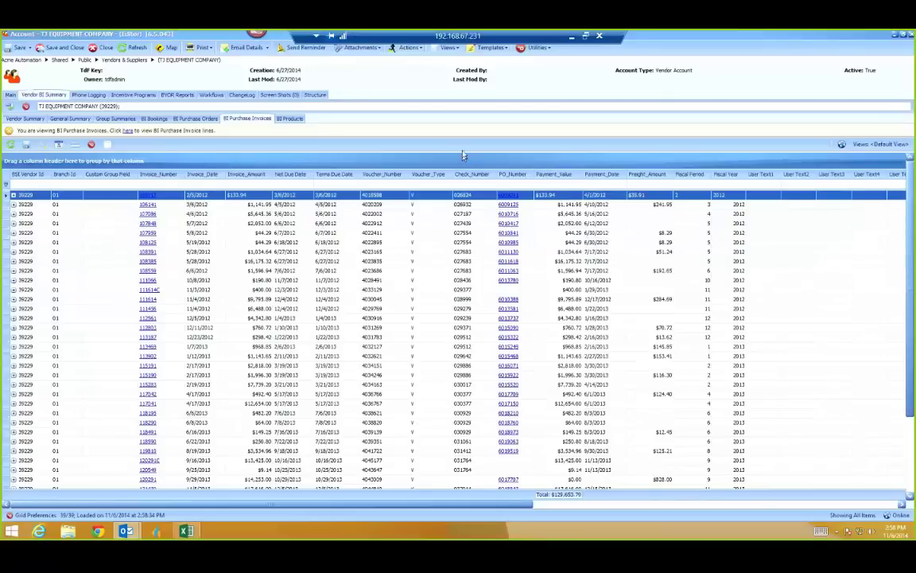
{"action": "left_click", "coordinate": [289, 119]}
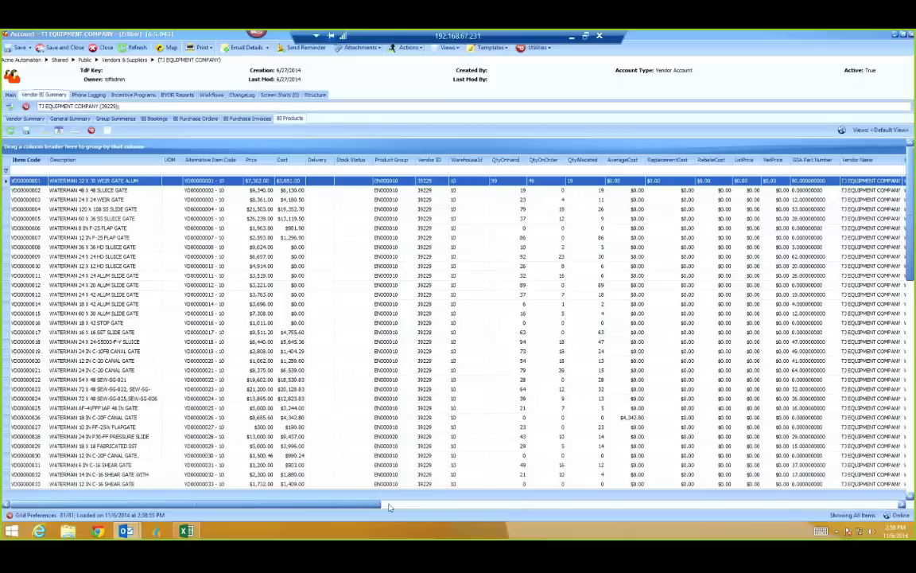
{"action": "left_click_drag", "start_coordinate": [475, 503], "coordinate": [374, 512]}
{"action": "left_click", "coordinate": [26, 119]}
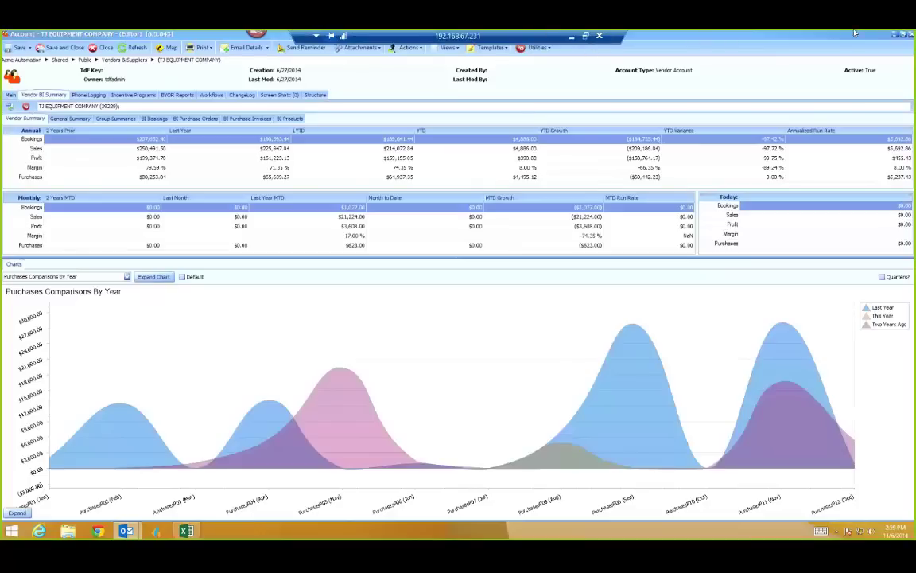
Step: Open the Great Lakes Project Bid - Opportunity BI Sample opportunity from Favorites in a maximized window and show All Bidders
{"action": "left_click", "coordinate": [895, 35]}
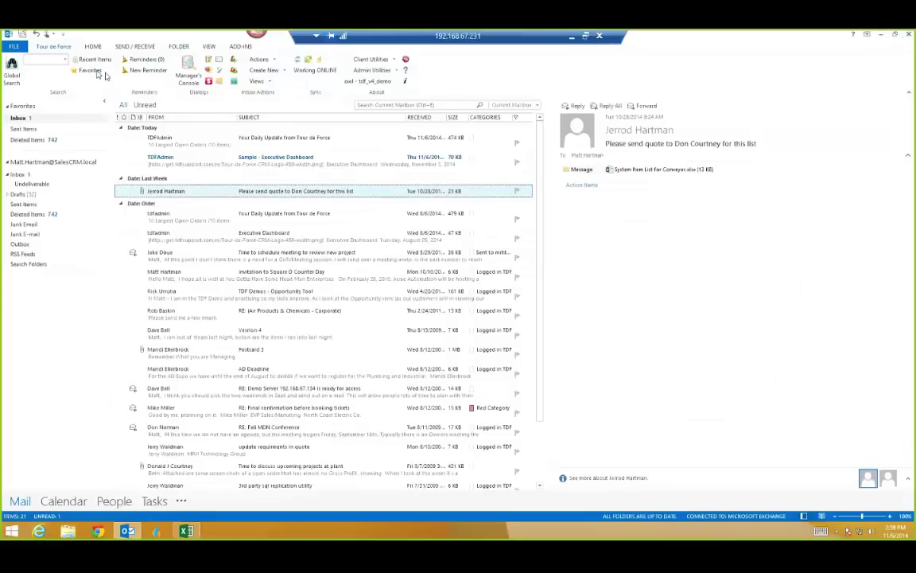
{"action": "left_click", "coordinate": [90, 71]}
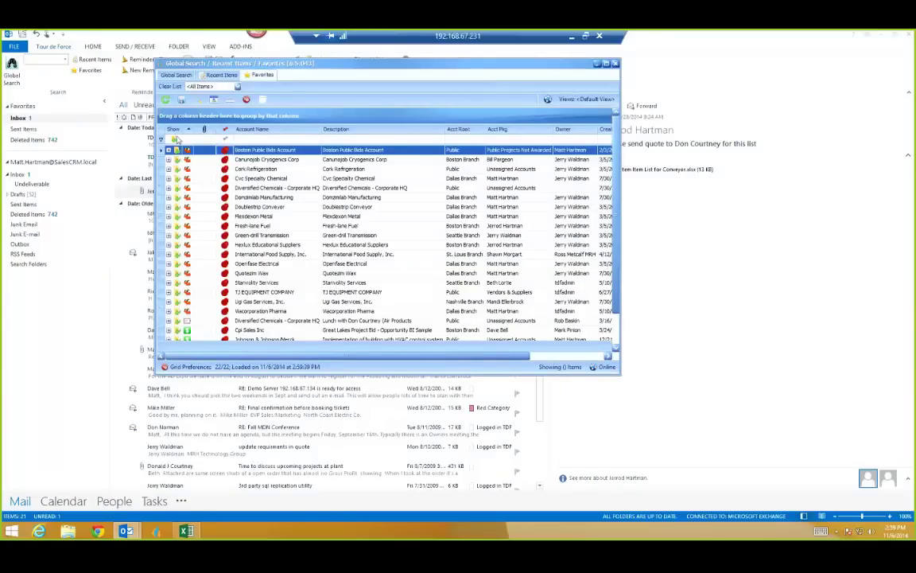
{"action": "scroll", "coordinate": [247, 283], "scroll_direction": "down", "scroll_amount": 2}
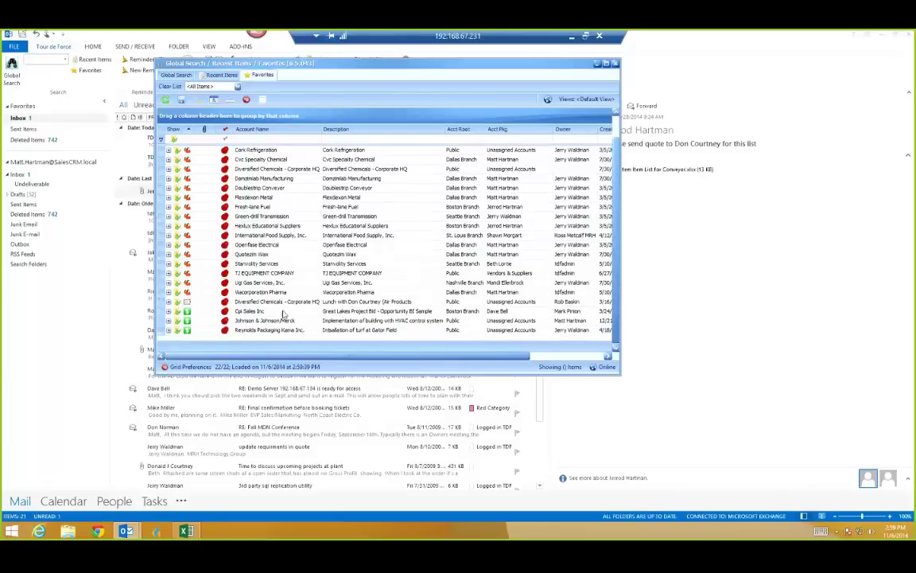
{"action": "left_click", "coordinate": [175, 310]}
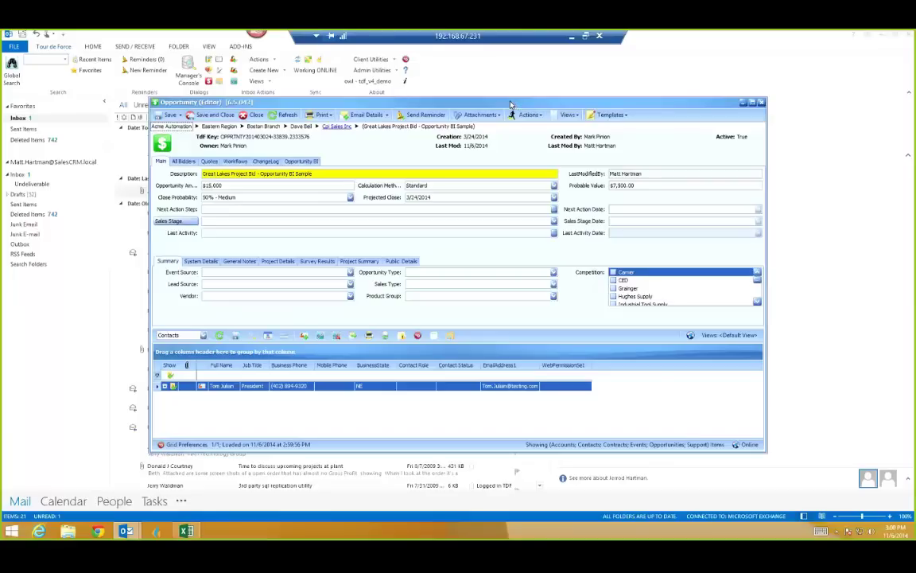
{"action": "double_click", "coordinate": [511, 104]}
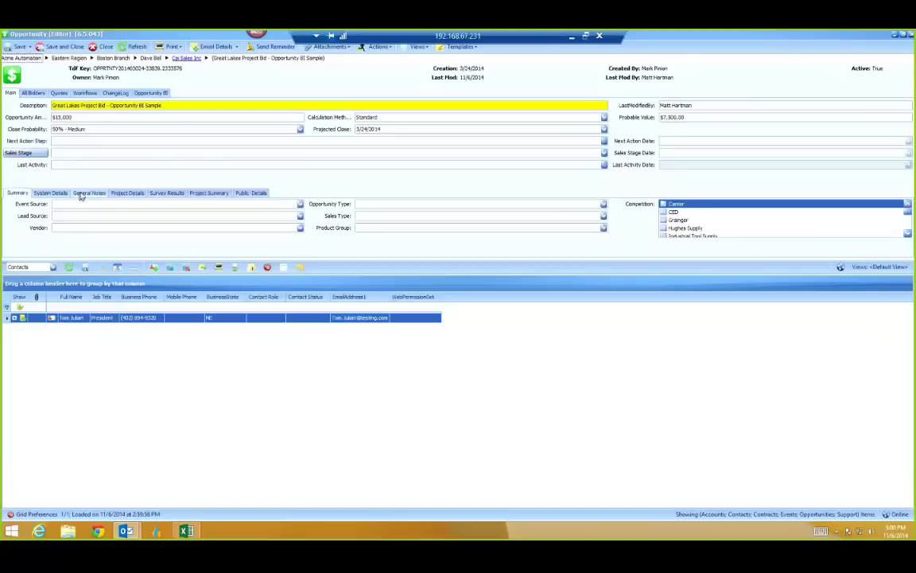
{"action": "left_click", "coordinate": [32, 93]}
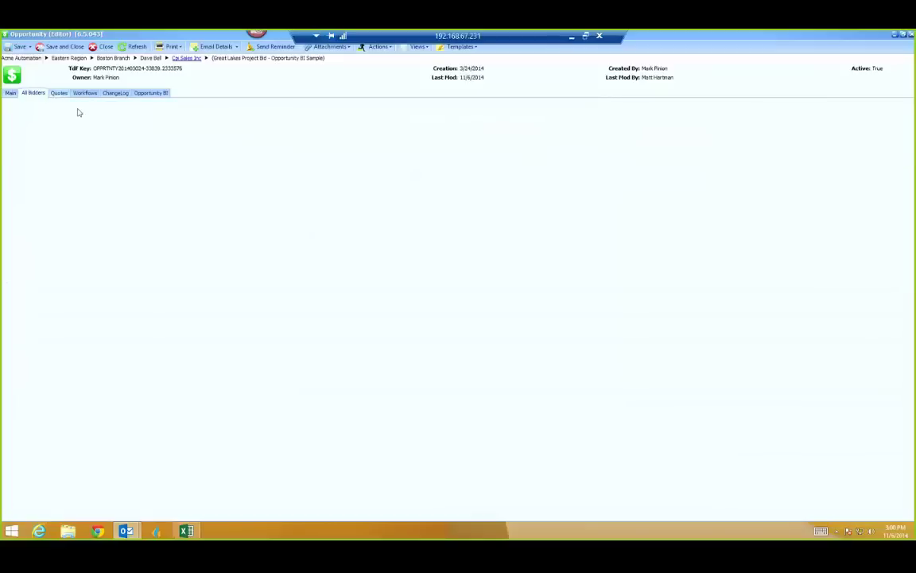
Step: Review the Opportunity BI data of the Great Lakes Project Bid opportunity and close the opportunity
{"action": "left_click", "coordinate": [149, 93]}
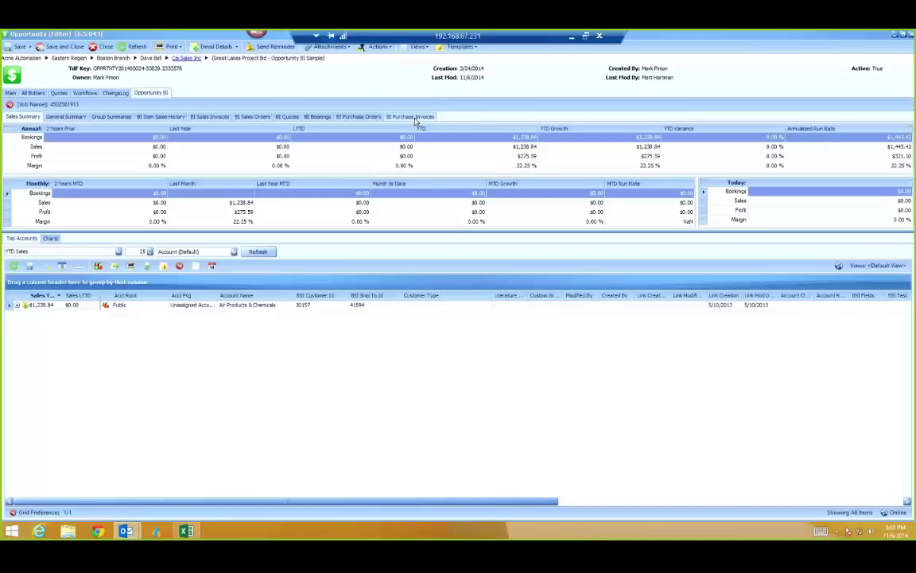
{"action": "left_click", "coordinate": [903, 38]}
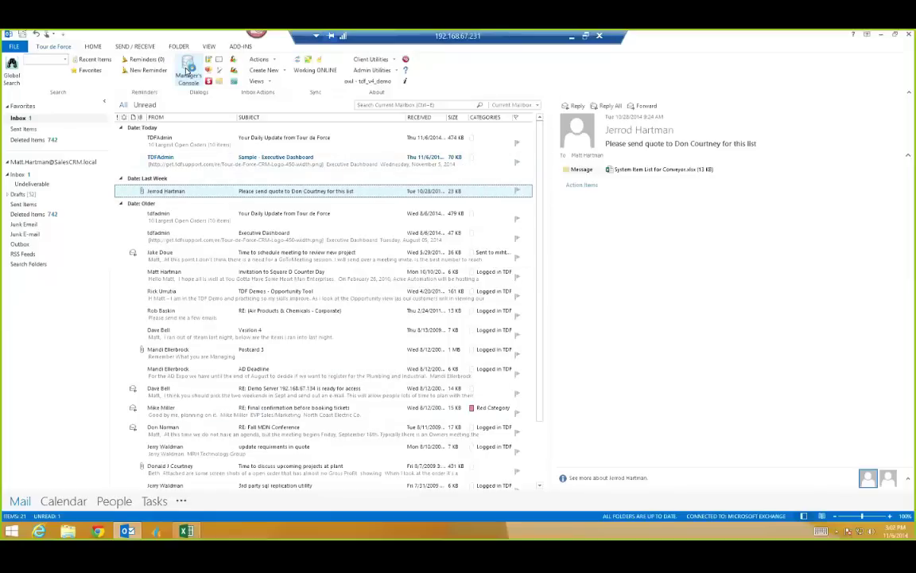
Step: Open the Copy of Opekaybam Suppliers Corporation activity from Recent Items in the Manager's Console and enlarge its restored window
{"action": "left_click", "coordinate": [189, 71]}
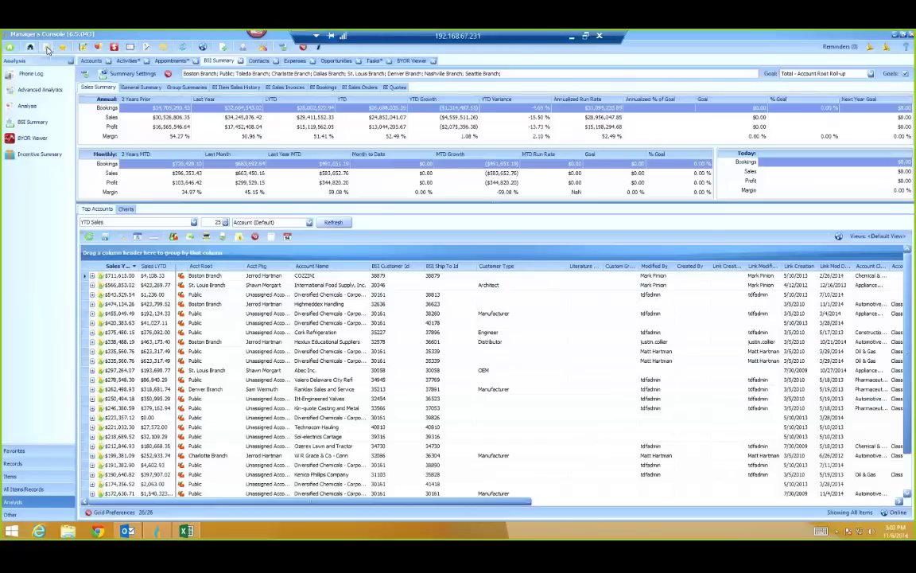
{"action": "left_click", "coordinate": [173, 47]}
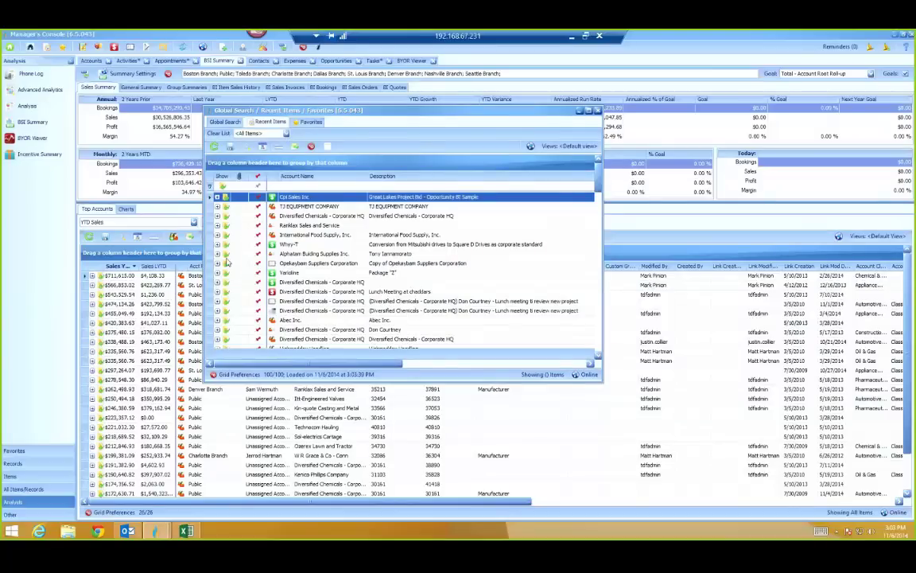
{"action": "left_click", "coordinate": [200, 232]}
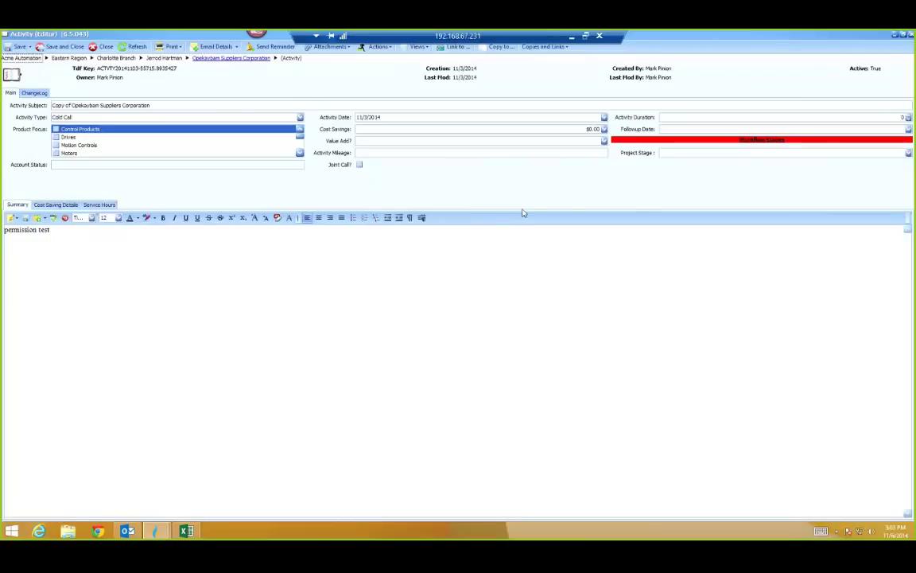
{"action": "double_click", "coordinate": [710, 35]}
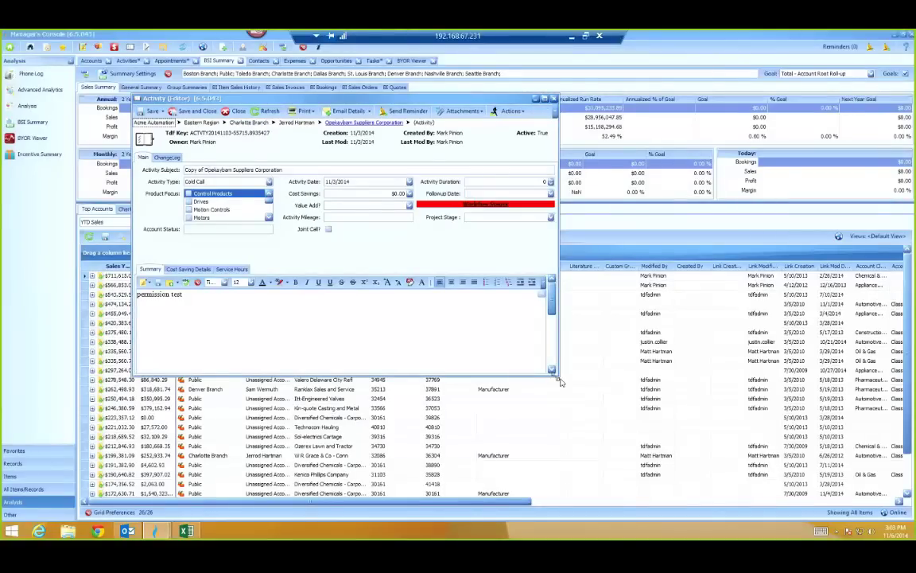
{"action": "left_click_drag", "start_coordinate": [558, 374], "coordinate": [746, 447]}
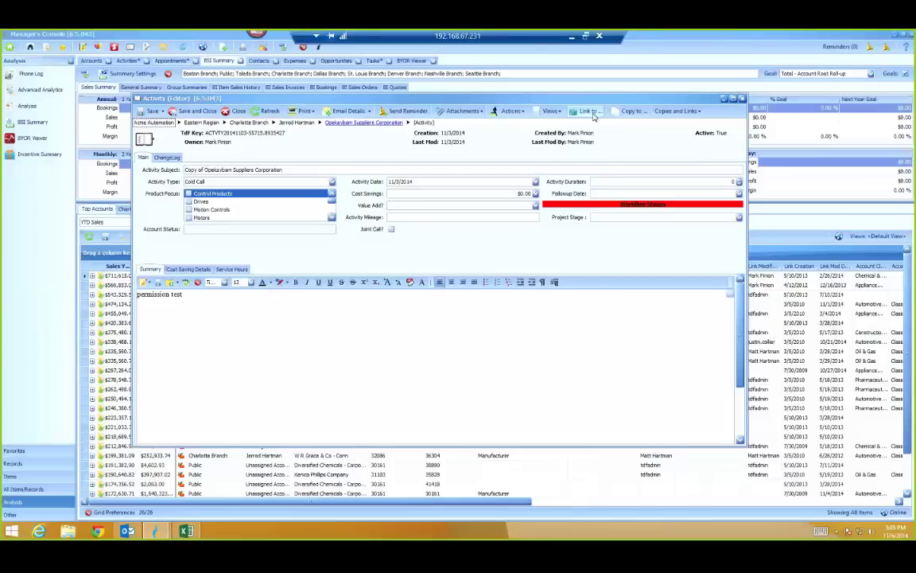
Step: Examine the header formats and the Top, Bottom and Current placements offered for the activity's summary text
{"action": "right_click", "coordinate": [148, 325]}
{"action": "mouse_move", "coordinate": [171, 334]}
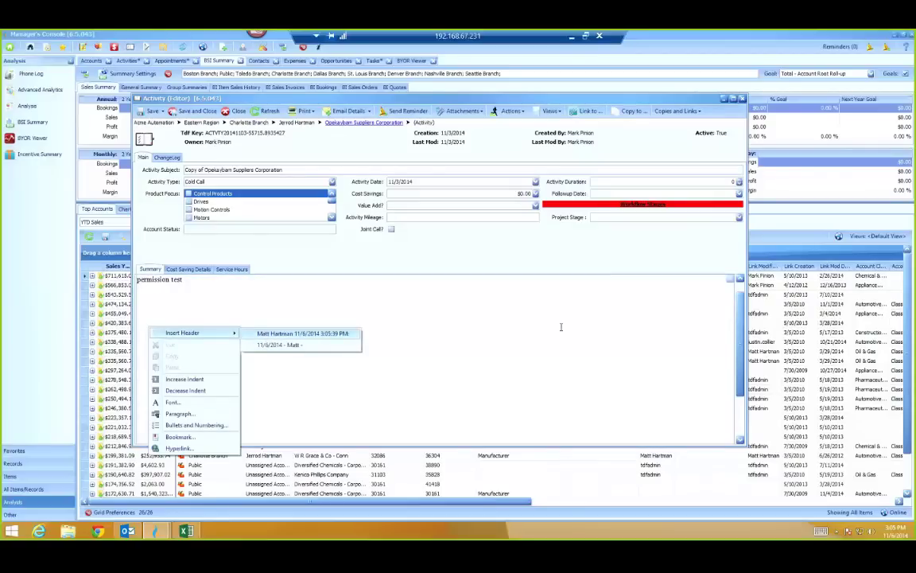
{"action": "left_click", "coordinate": [648, 335]}
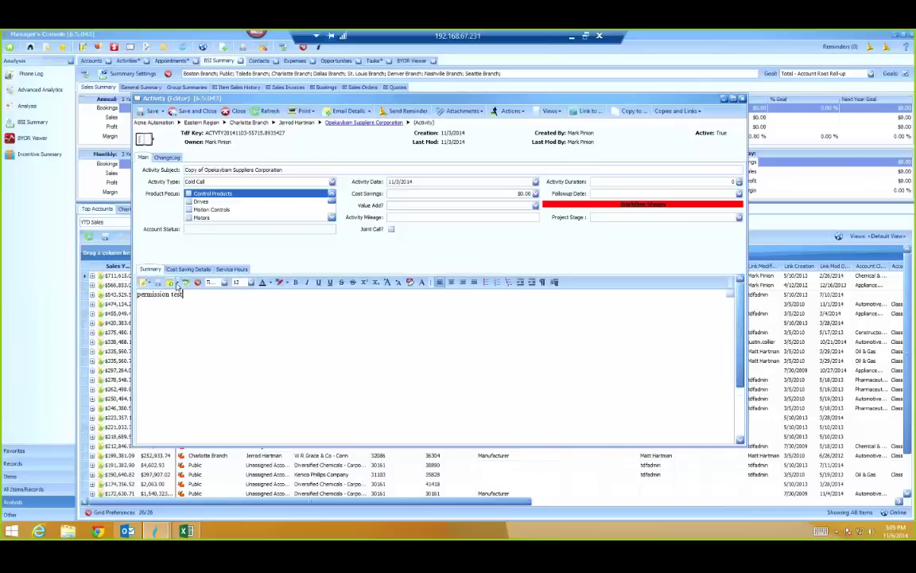
{"action": "left_click", "coordinate": [171, 281]}
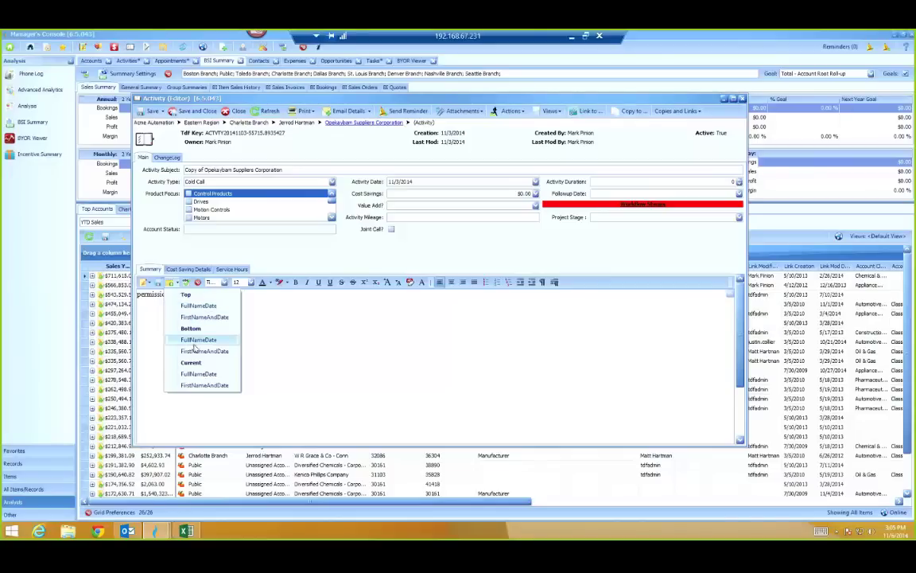
{"action": "left_click", "coordinate": [282, 327]}
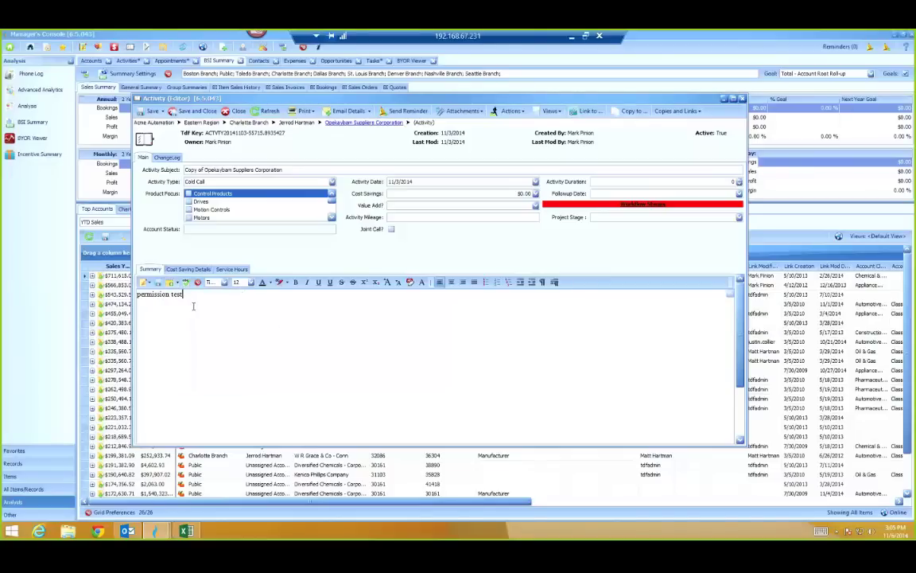
Step: Insert a header with the full name and timestamp below the activity's summary text and close the activity without saving
{"action": "right_click", "coordinate": [157, 310]}
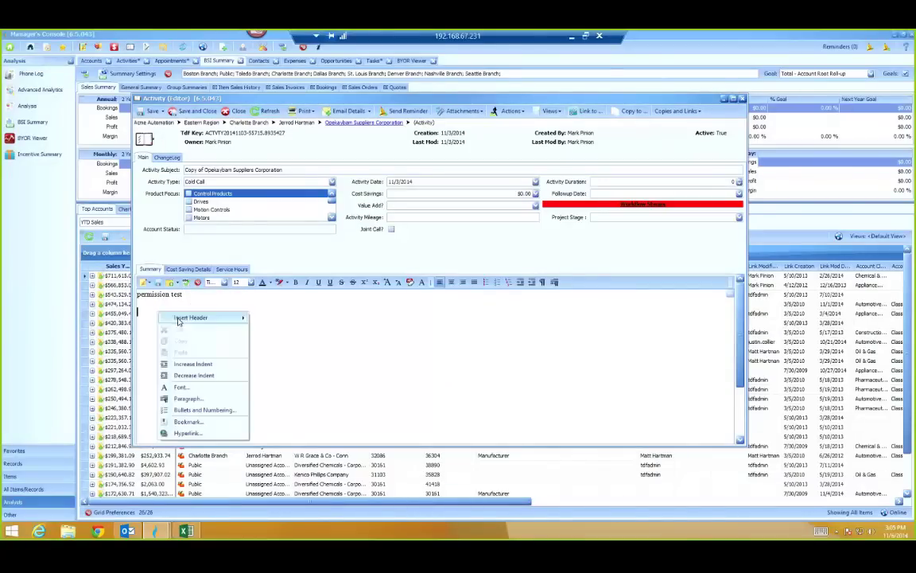
{"action": "mouse_move", "coordinate": [231, 317]}
{"action": "left_click", "coordinate": [306, 319]}
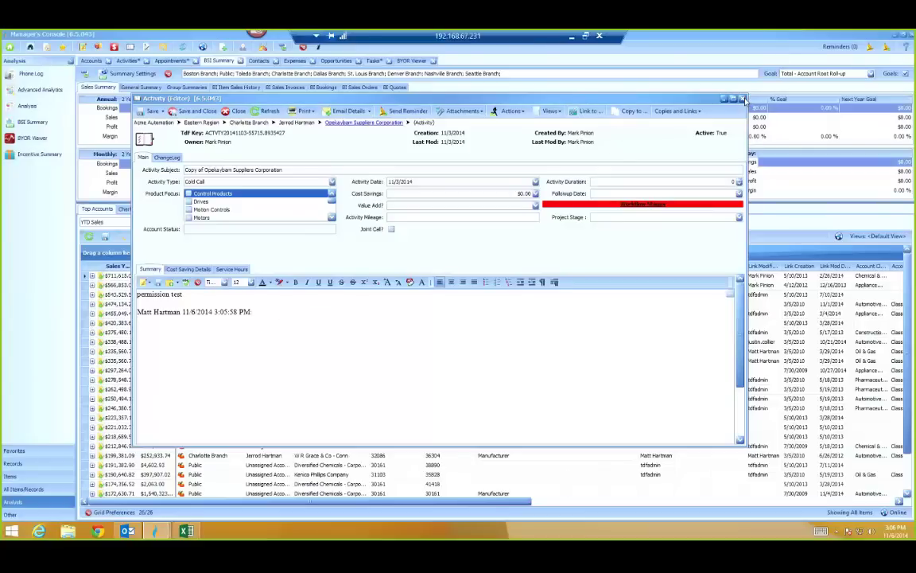
{"action": "key", "text": "Escape"}
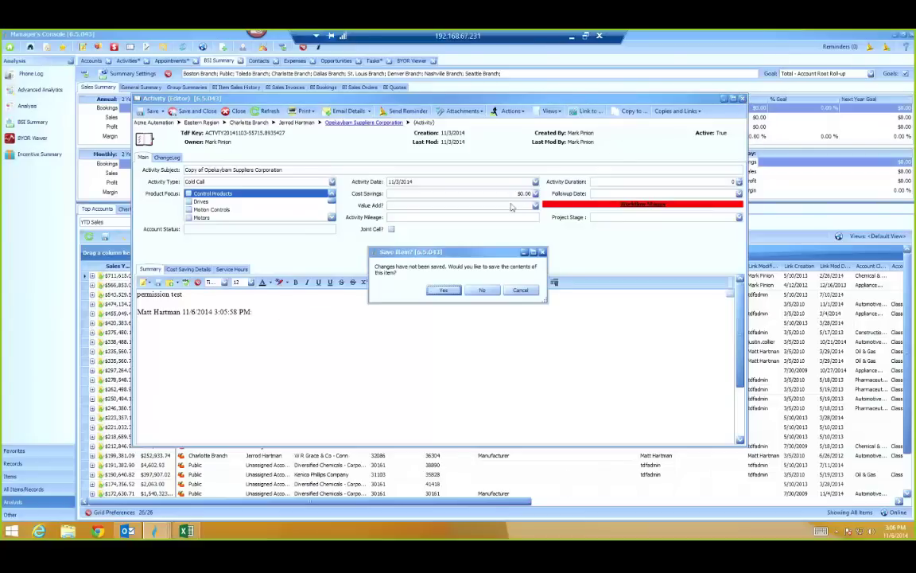
{"action": "left_click", "coordinate": [481, 290]}
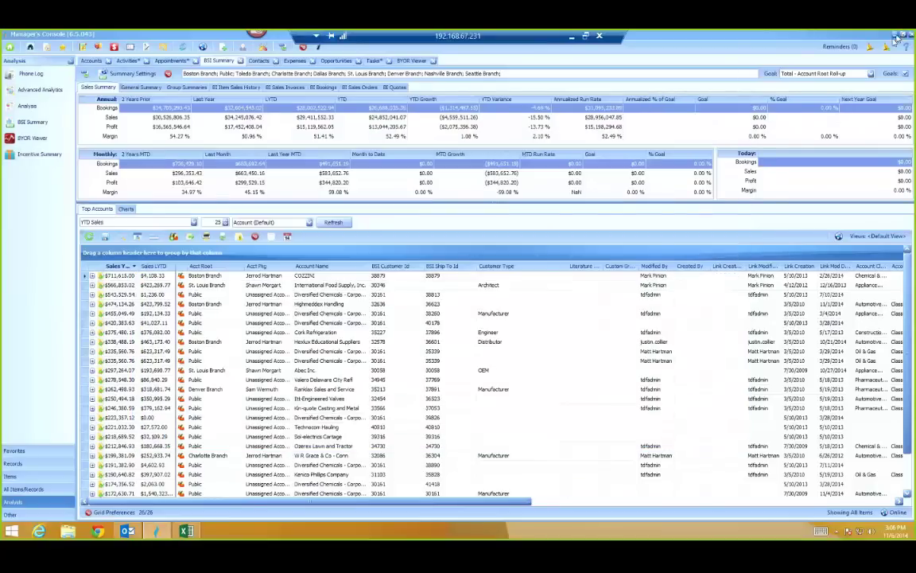
Step: Minimize the Manager's Console and Outlook and bring up the desktop's Contact Import File in Excel without reopening it
{"action": "left_click", "coordinate": [892, 36]}
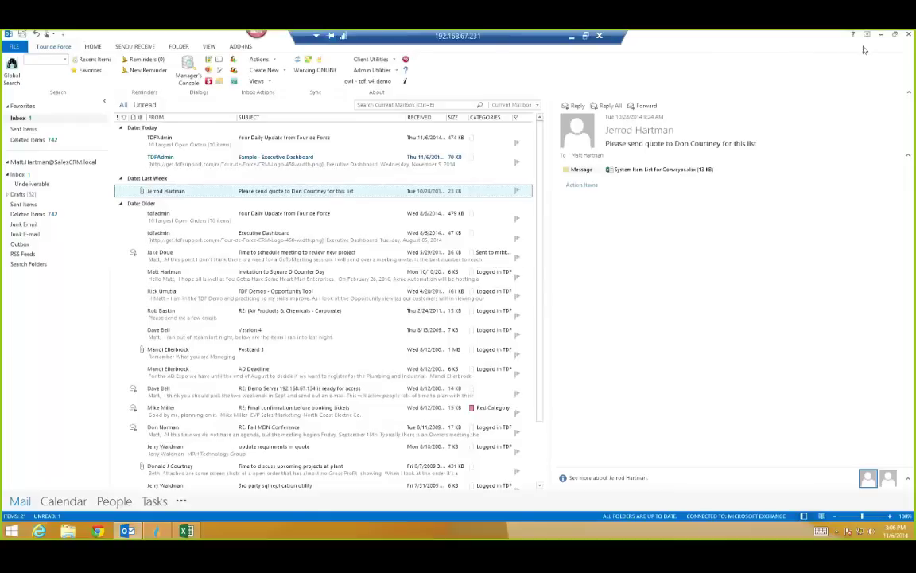
{"action": "left_click", "coordinate": [882, 36]}
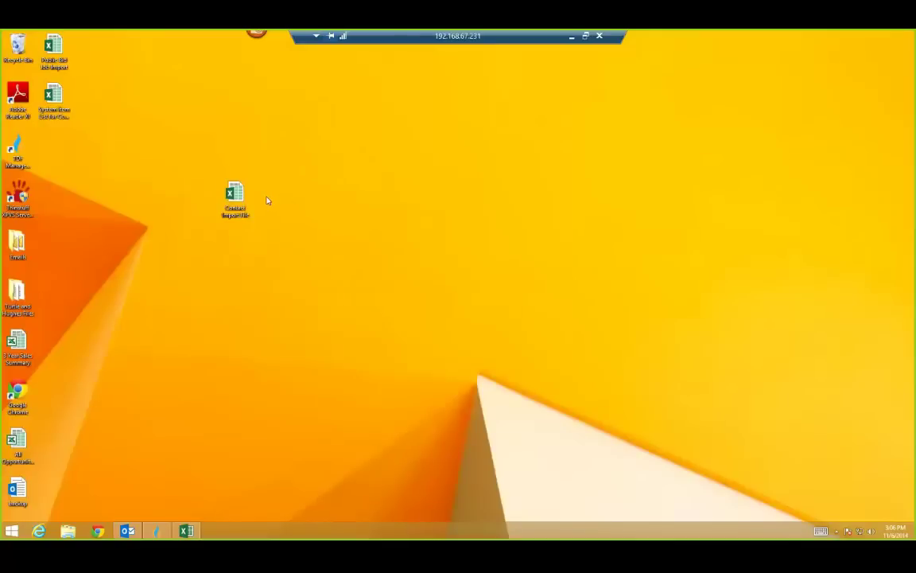
{"action": "double_click", "coordinate": [235, 195]}
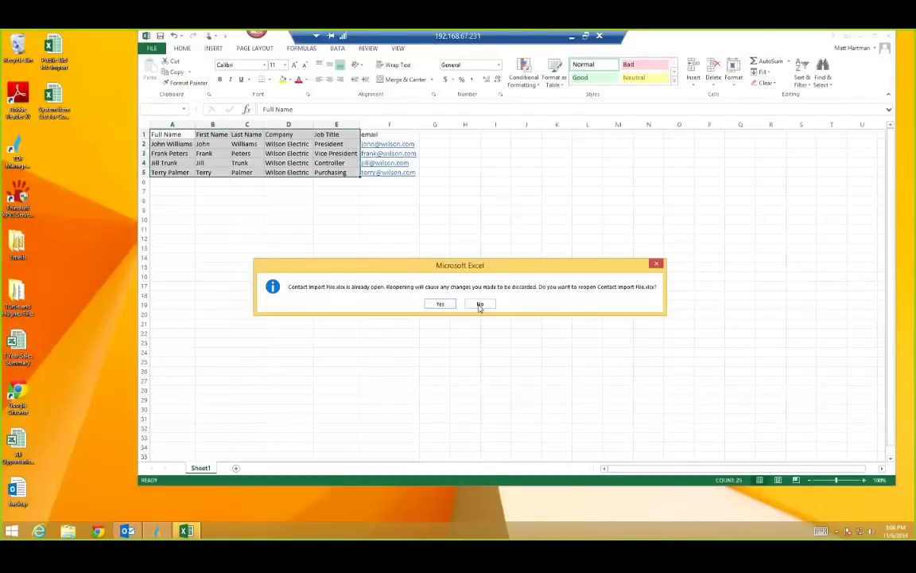
{"action": "left_click", "coordinate": [479, 305]}
{"action": "left_click", "coordinate": [304, 247]}
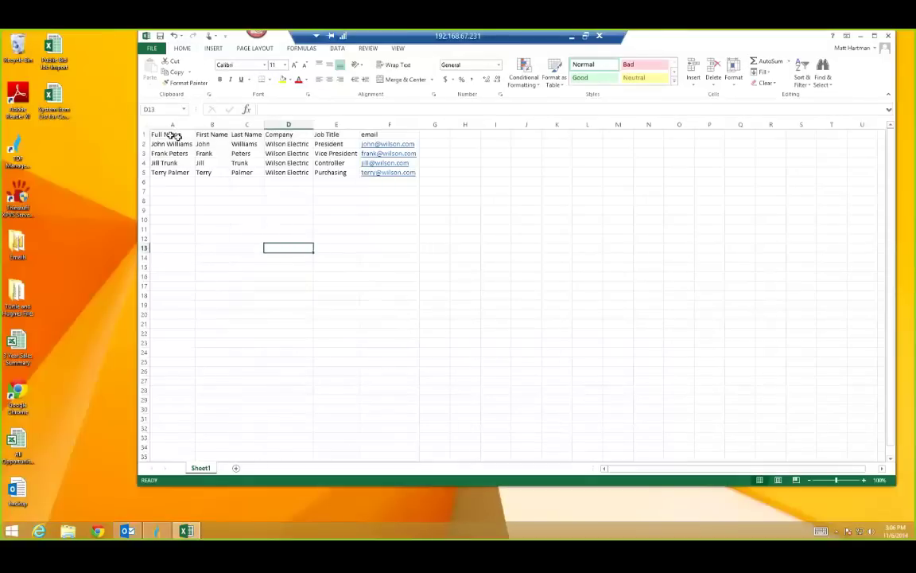
Step: Copy the contact table with its header row, cells A1 to F5, from the import file
{"action": "left_click_drag", "start_coordinate": [176, 135], "coordinate": [390, 173]}
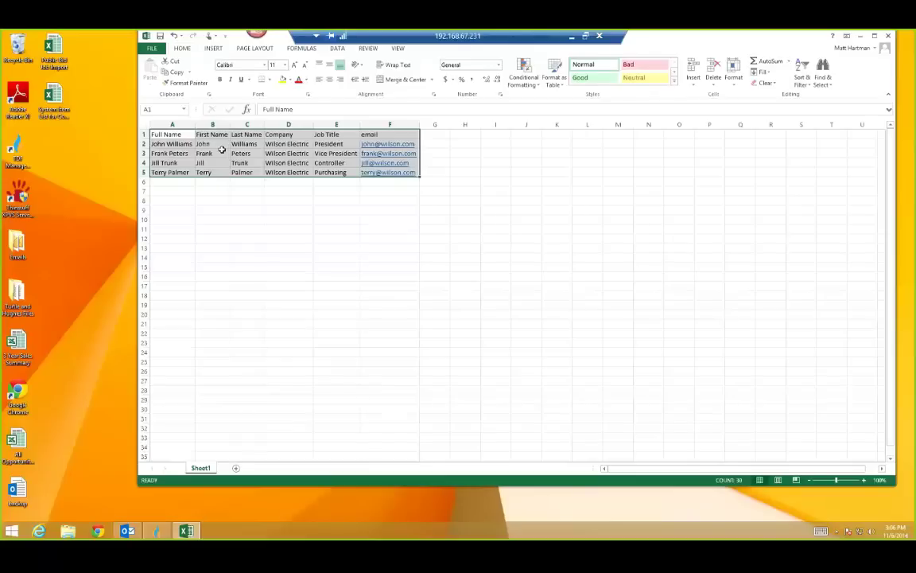
{"action": "right_click", "coordinate": [200, 135]}
{"action": "left_click", "coordinate": [213, 153]}
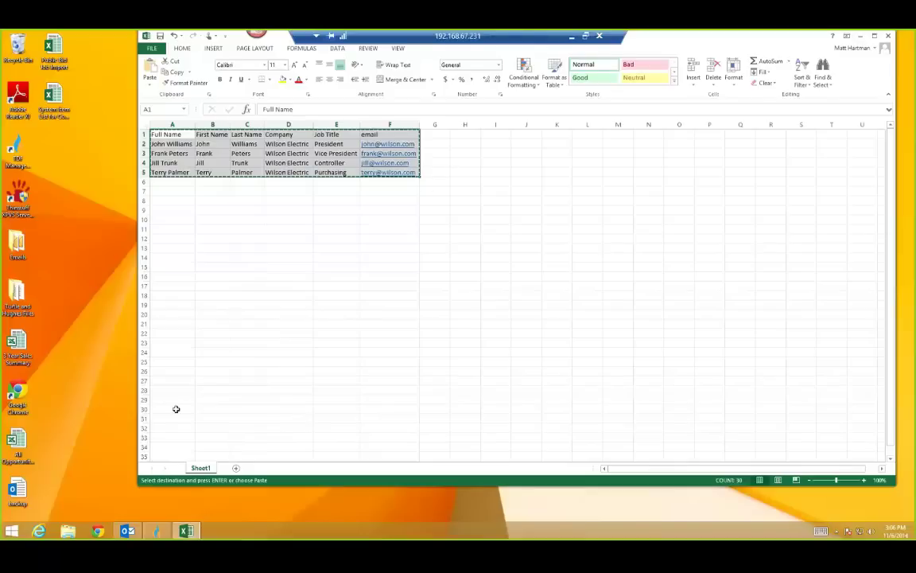
Step: Switch to Outlook and open the TJ EQUIPMENT COMPANY vendor account from Recent Items
{"action": "mouse_move", "coordinate": [127, 530]}
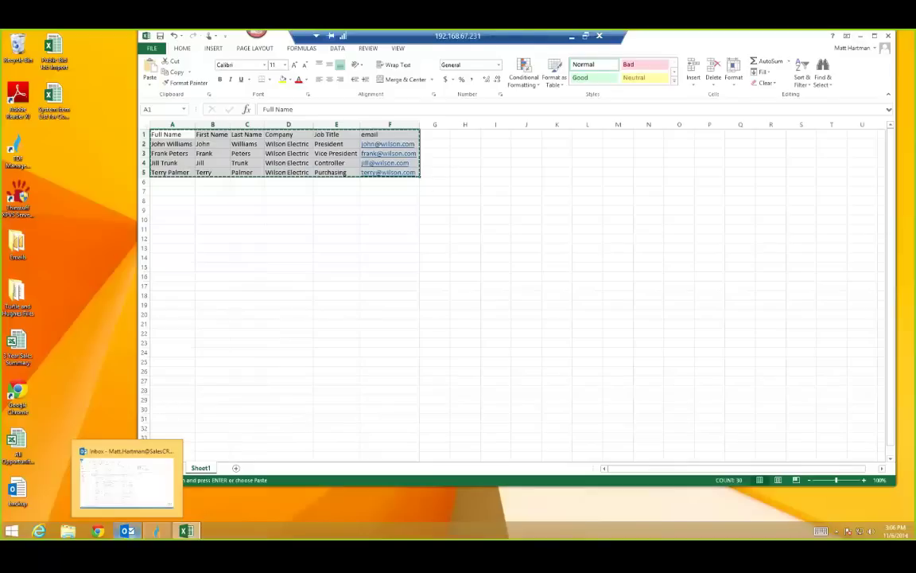
{"action": "left_click", "coordinate": [119, 478]}
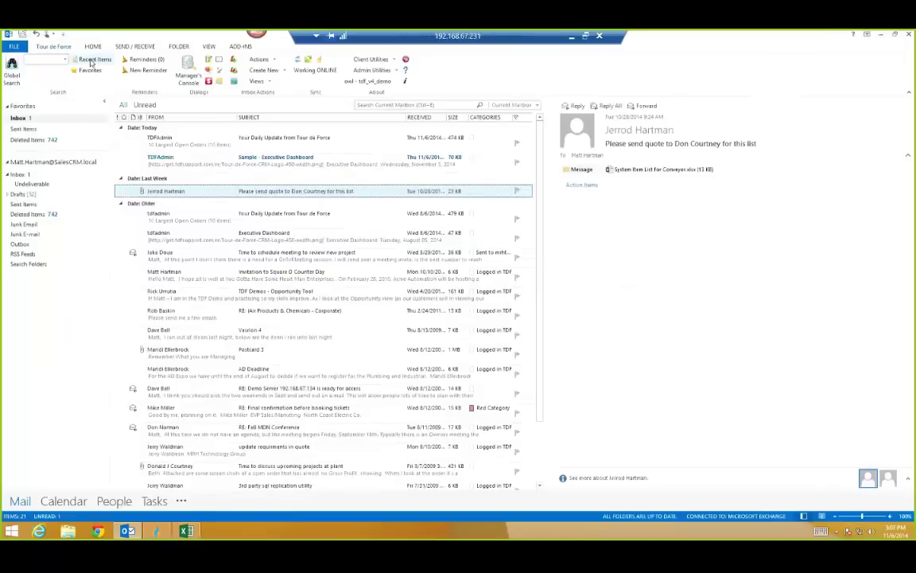
{"action": "left_click", "coordinate": [87, 62]}
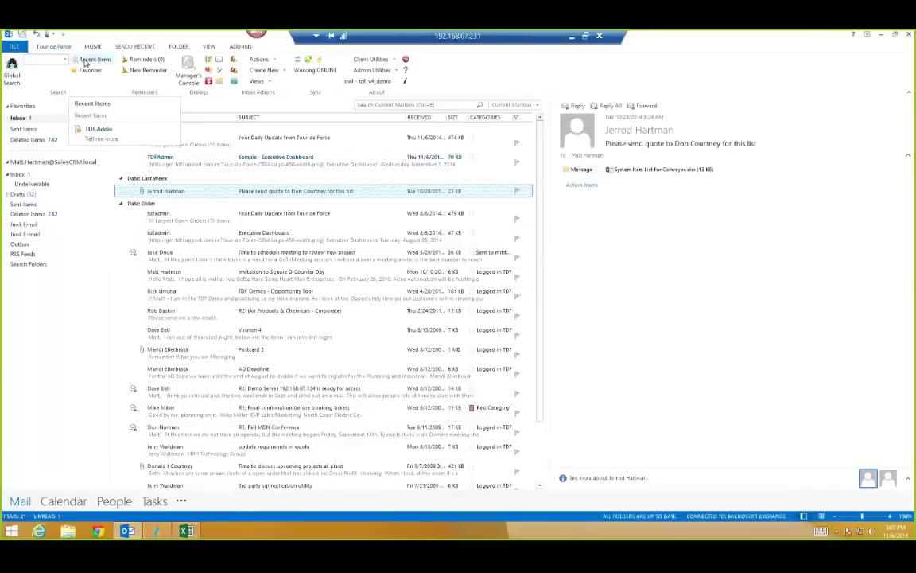
{"action": "left_click", "coordinate": [87, 61]}
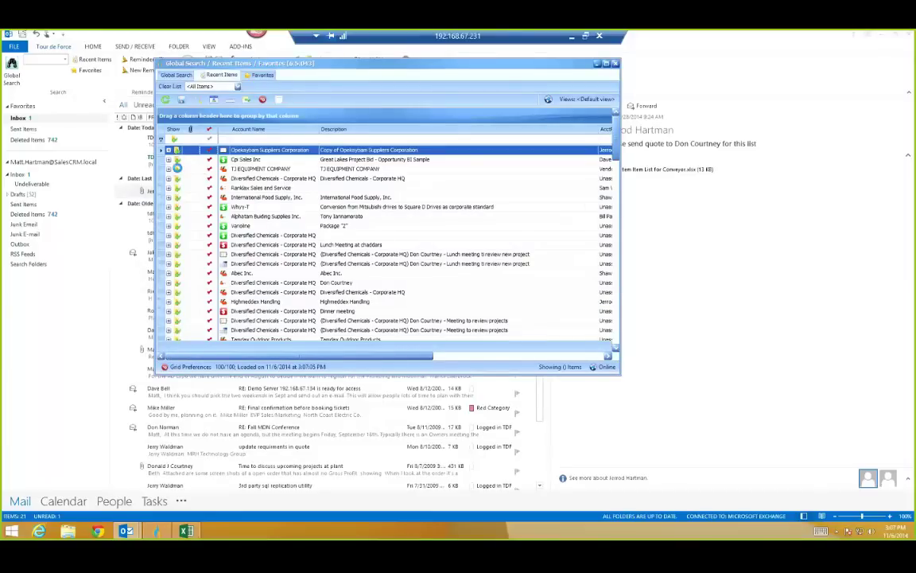
{"action": "double_click", "coordinate": [159, 150]}
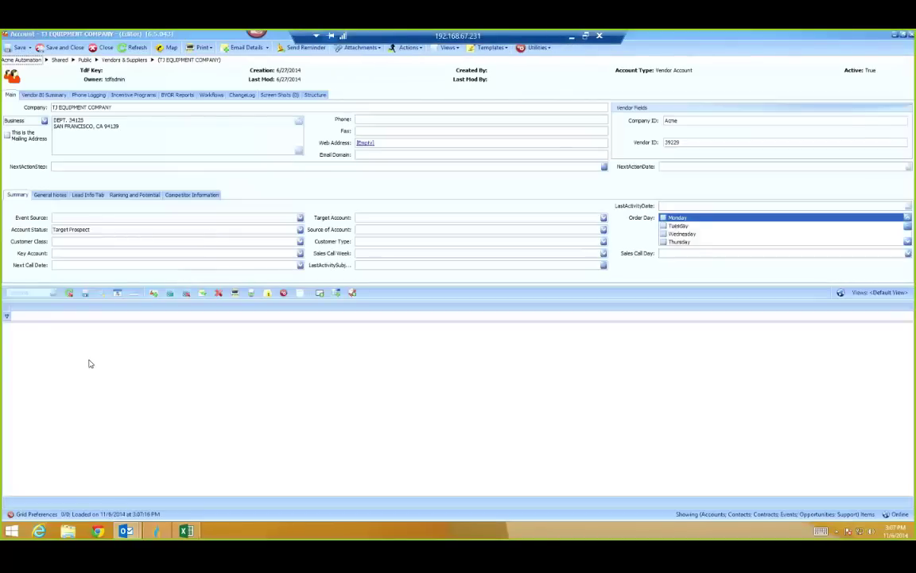
Step: Start pasting the clipboard items into the account's Contacts, mapping Company to CompanyName and email to EmailAddress1
{"action": "right_click", "coordinate": [48, 369]}
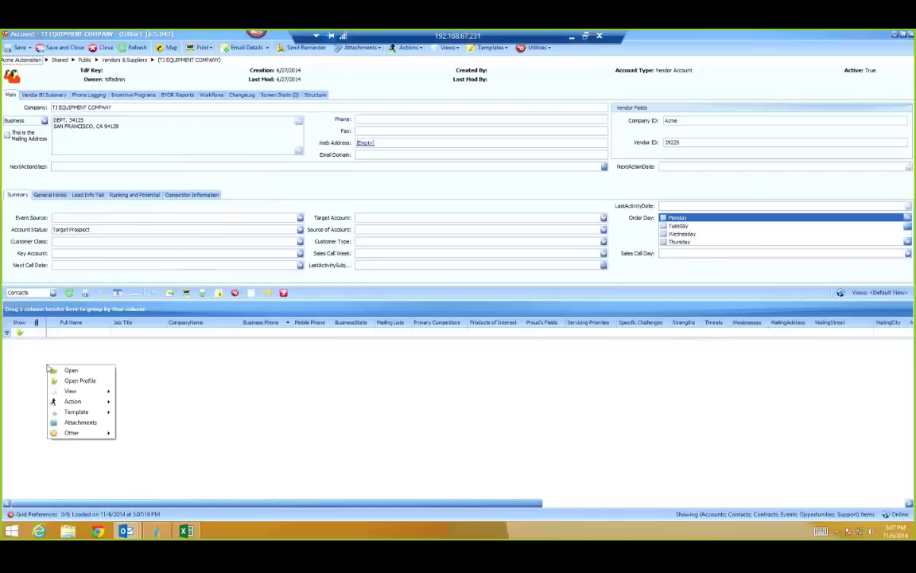
{"action": "mouse_move", "coordinate": [68, 436]}
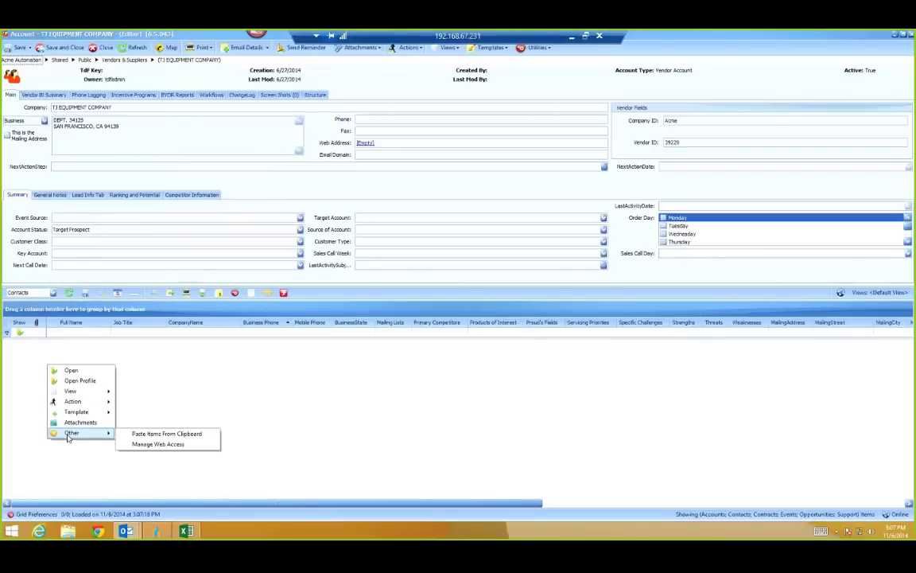
{"action": "left_click", "coordinate": [146, 436]}
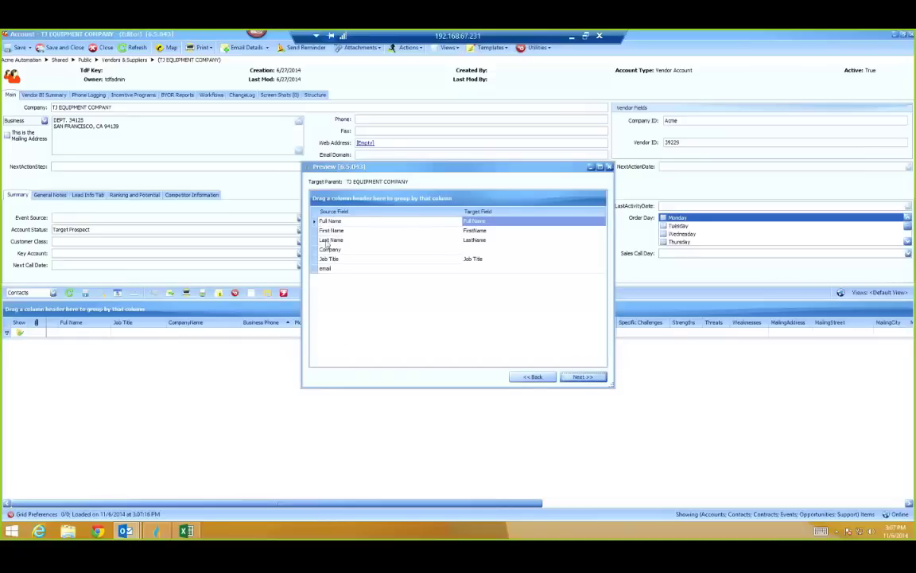
{"action": "left_click", "coordinate": [481, 250]}
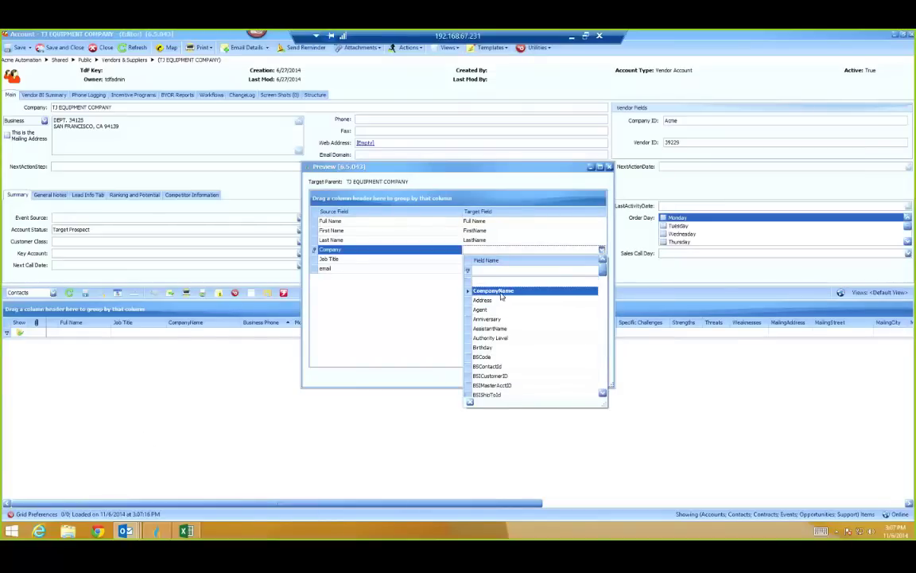
{"action": "left_click", "coordinate": [501, 292]}
{"action": "left_click", "coordinate": [477, 268]}
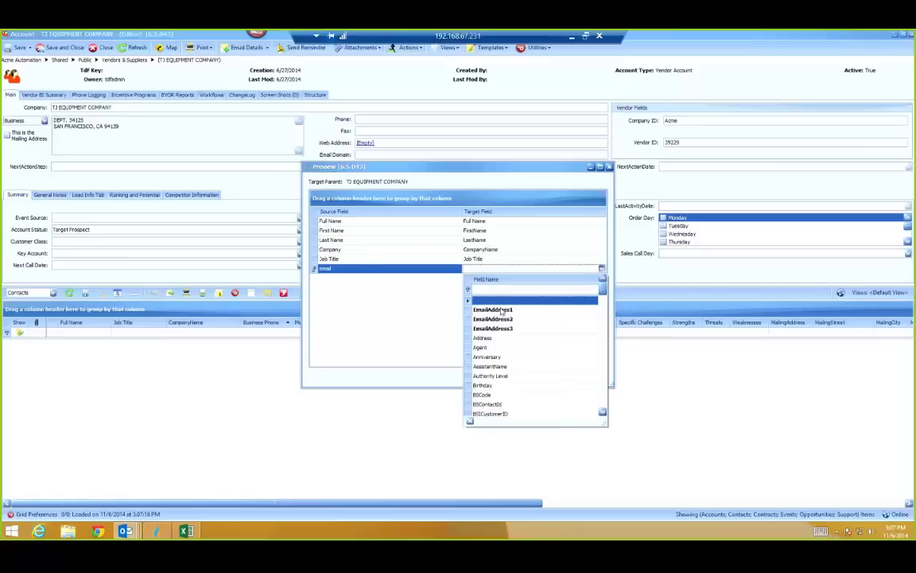
{"action": "left_click", "coordinate": [482, 309]}
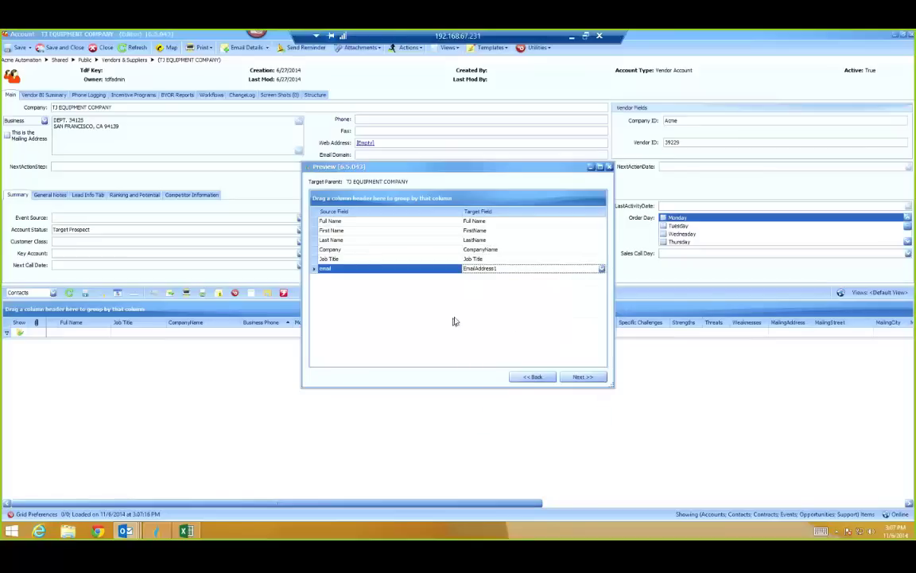
Step: Accept the field mappings and finish importing the contacts without opening the created items
{"action": "left_click", "coordinate": [582, 377]}
{"action": "left_click", "coordinate": [582, 378]}
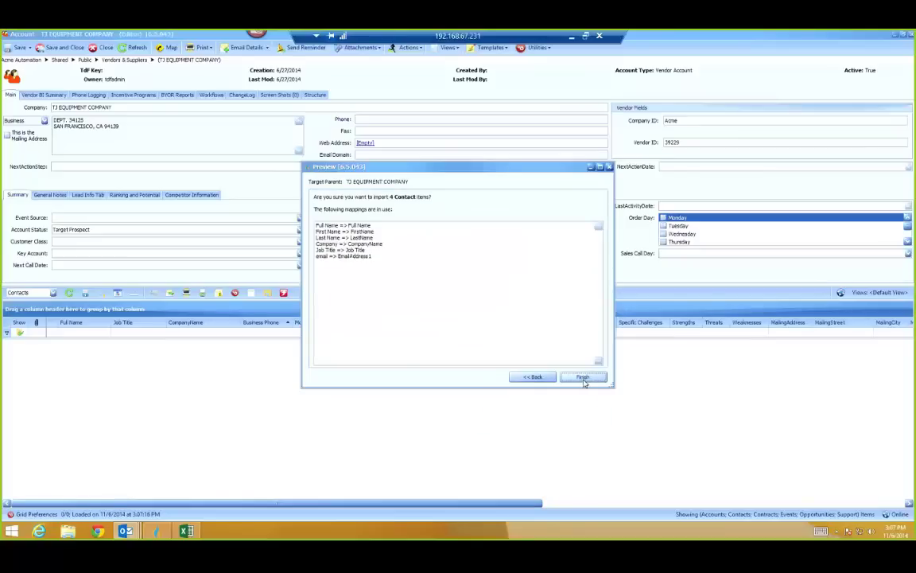
{"action": "left_click", "coordinate": [583, 379]}
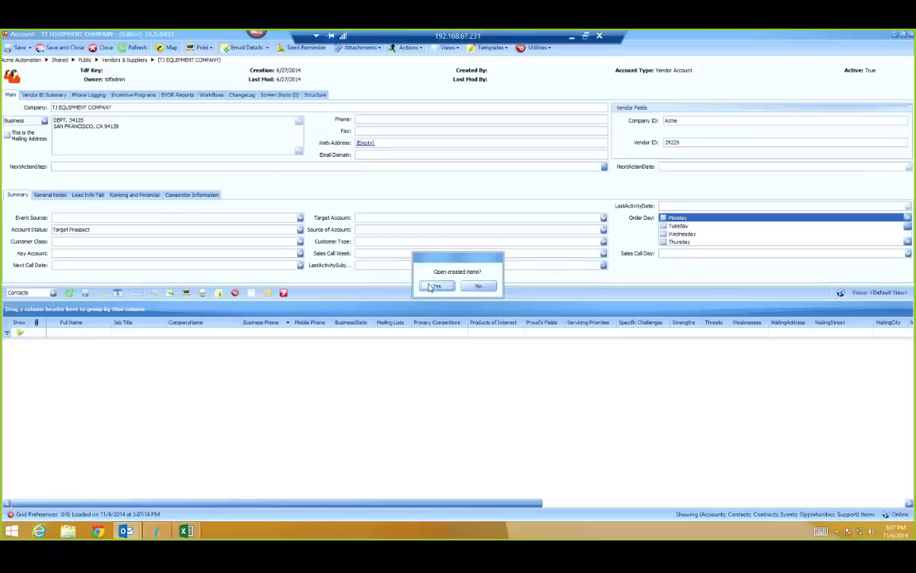
{"action": "left_click", "coordinate": [476, 286]}
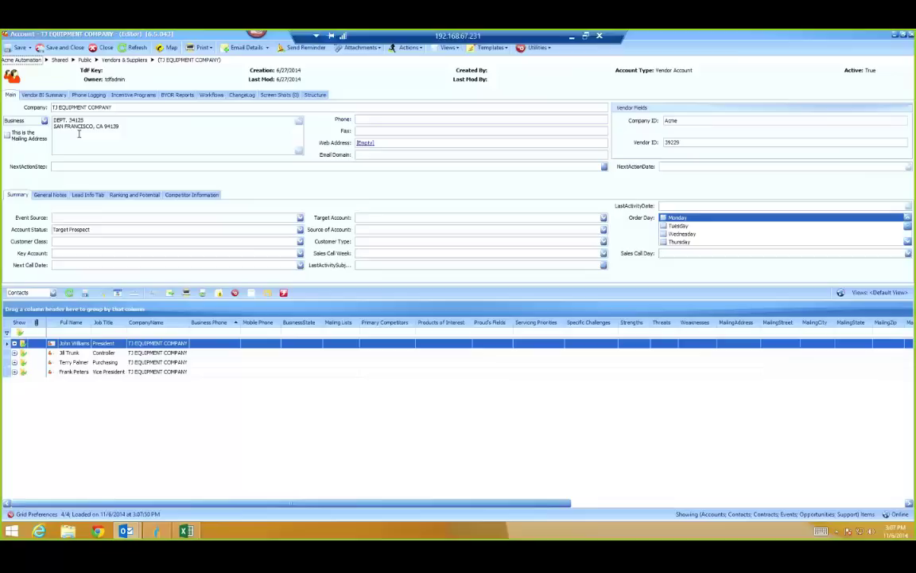
Step: Start propagating the vendor account's values to its child contacts, including every business address field from BusinessAddressStreet1 to the country, plus BusinessCounty
{"action": "left_click", "coordinate": [533, 49]}
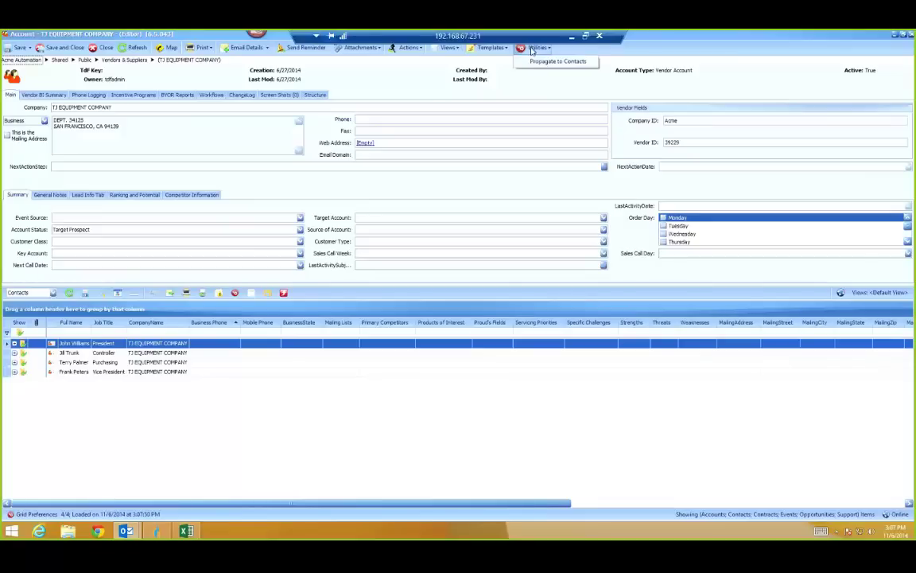
{"action": "left_click", "coordinate": [532, 63]}
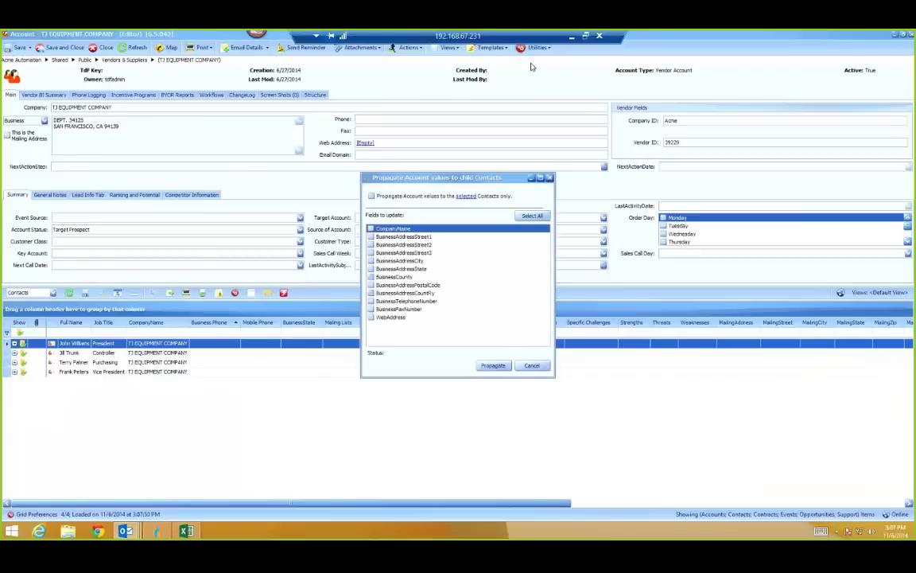
{"action": "left_click", "coordinate": [371, 237]}
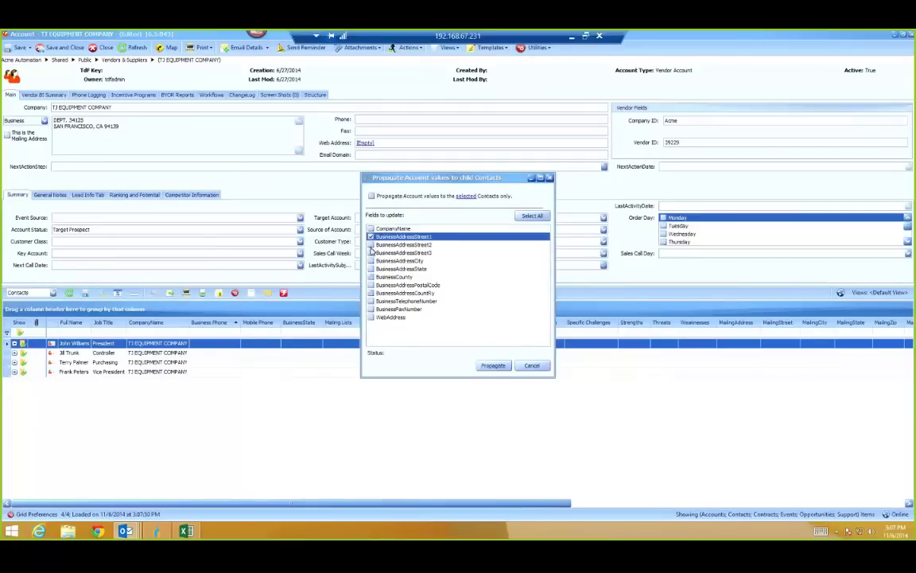
{"action": "left_click", "coordinate": [371, 244]}
{"action": "left_click", "coordinate": [371, 253]}
{"action": "left_click", "coordinate": [371, 261]}
{"action": "left_click", "coordinate": [371, 269]}
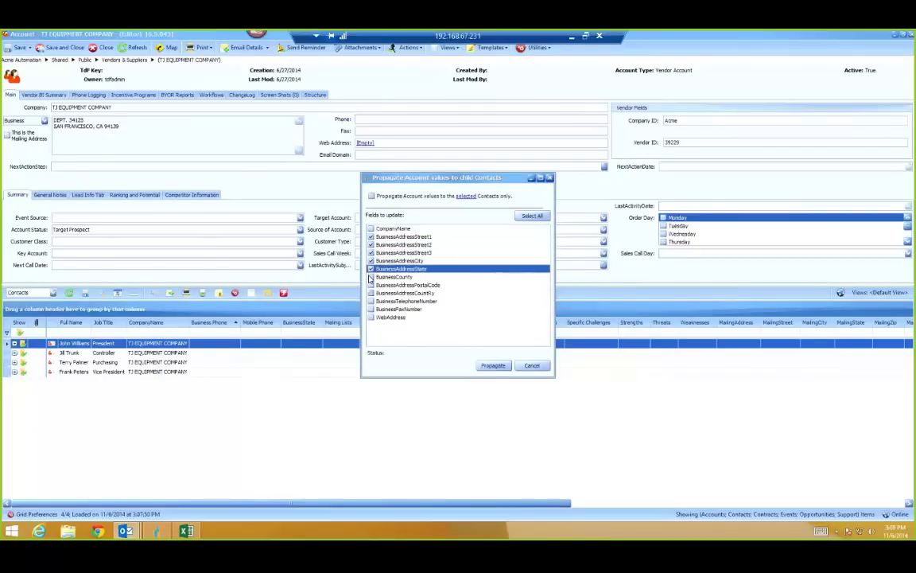
{"action": "left_click", "coordinate": [371, 277]}
{"action": "left_click", "coordinate": [371, 285]}
{"action": "left_click", "coordinate": [370, 293]}
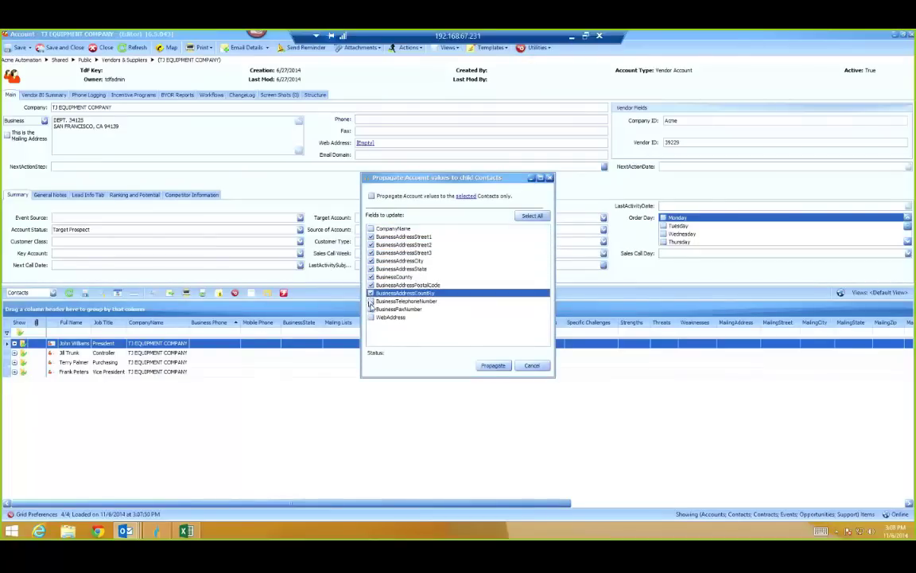
Step: Add BusinessTelephoneNumber, BusinessFaxNumber and WebAddress to the fields to update, propagate the values to the contacts and close the dialog
{"action": "left_click", "coordinate": [371, 300]}
{"action": "left_click", "coordinate": [371, 309]}
{"action": "left_click", "coordinate": [371, 316]}
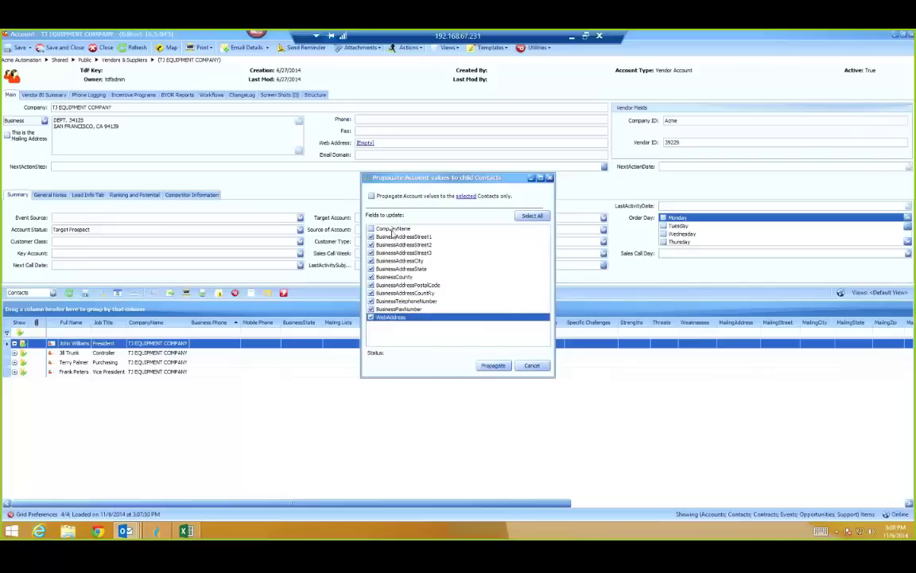
{"action": "left_click", "coordinate": [488, 367]}
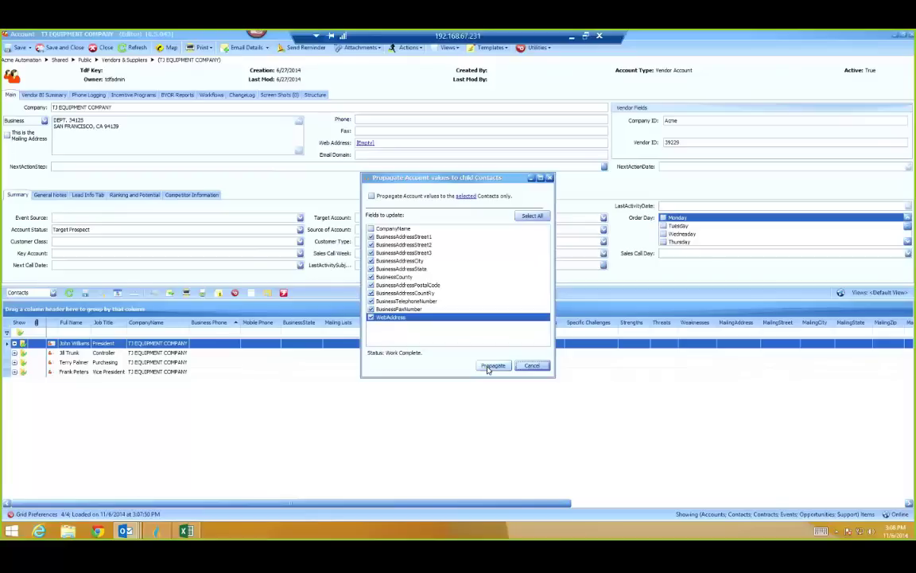
{"action": "left_click", "coordinate": [551, 179]}
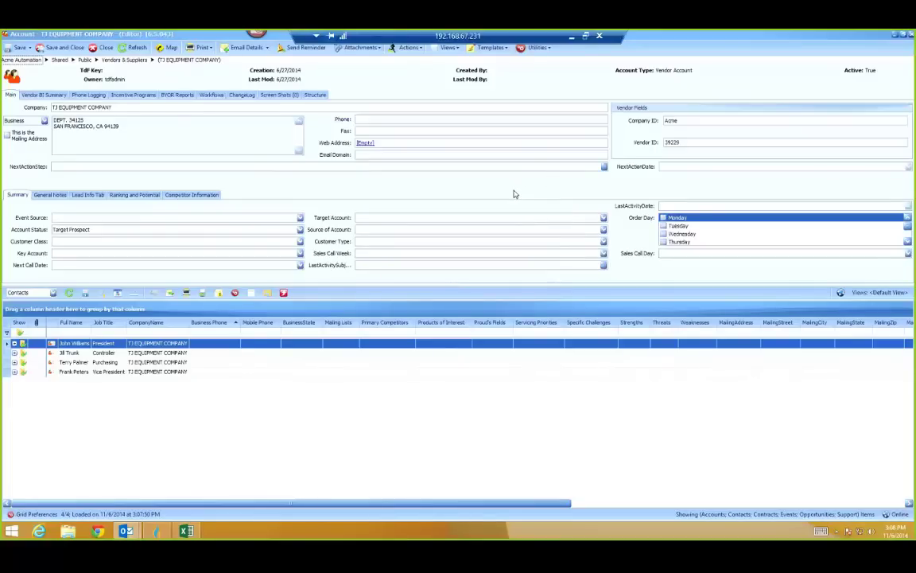
Step: Leave the account editor, load the All Active Contacts grid in the Manager's Console and refresh it
{"action": "left_click", "coordinate": [902, 37]}
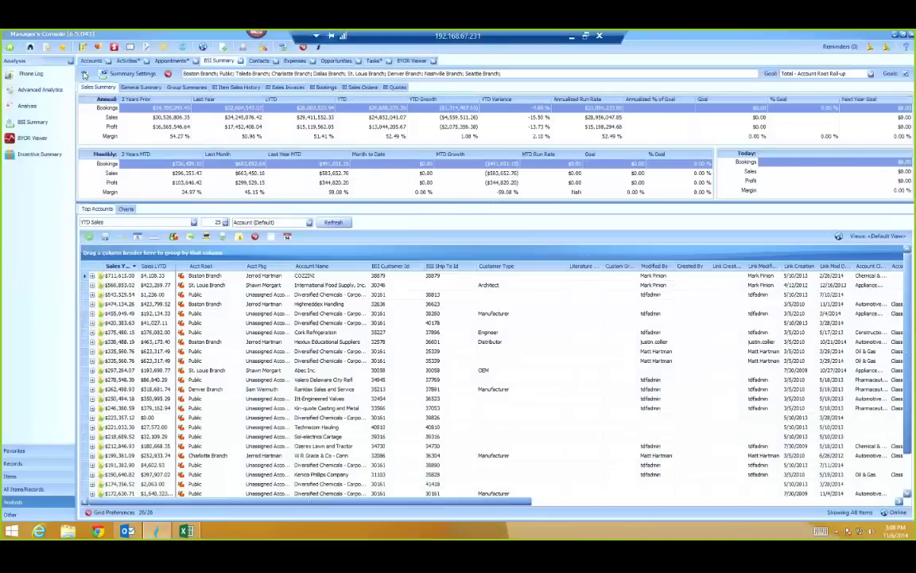
{"action": "left_click", "coordinate": [268, 64]}
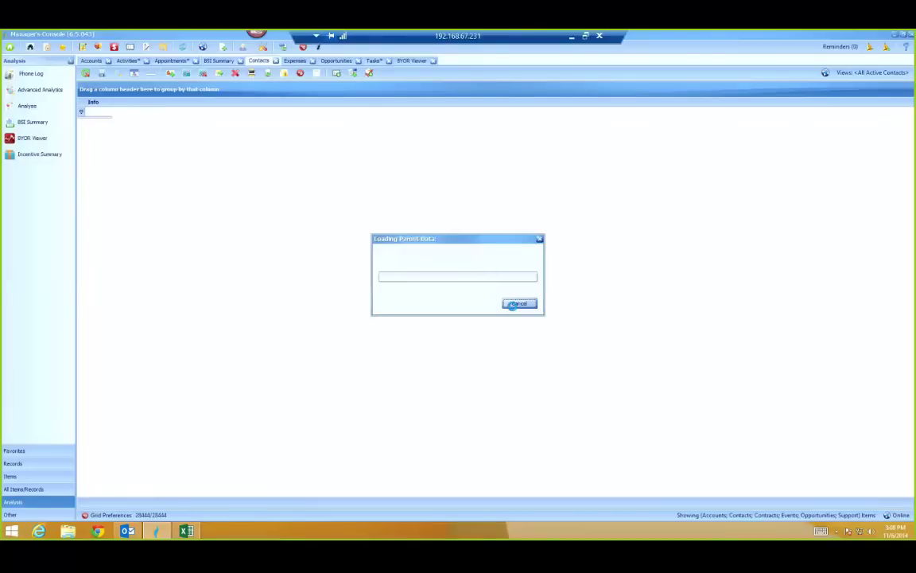
{"action": "left_click", "coordinate": [513, 305]}
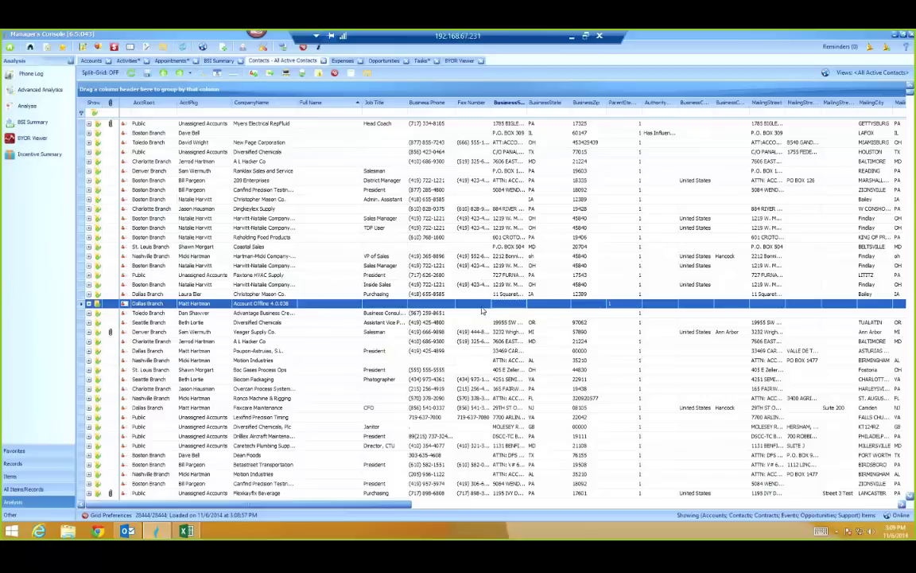
{"action": "left_click", "coordinate": [131, 73]}
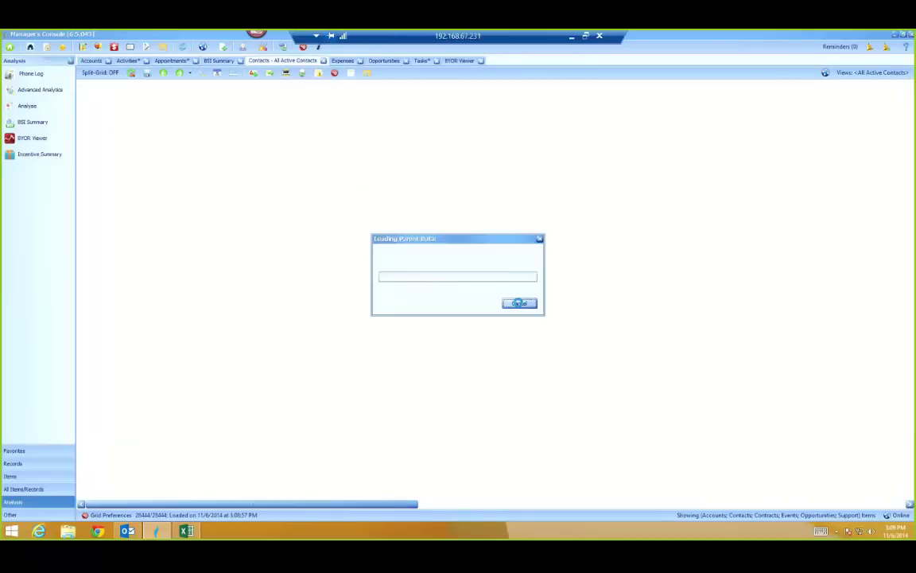
{"action": "left_click", "coordinate": [518, 304]}
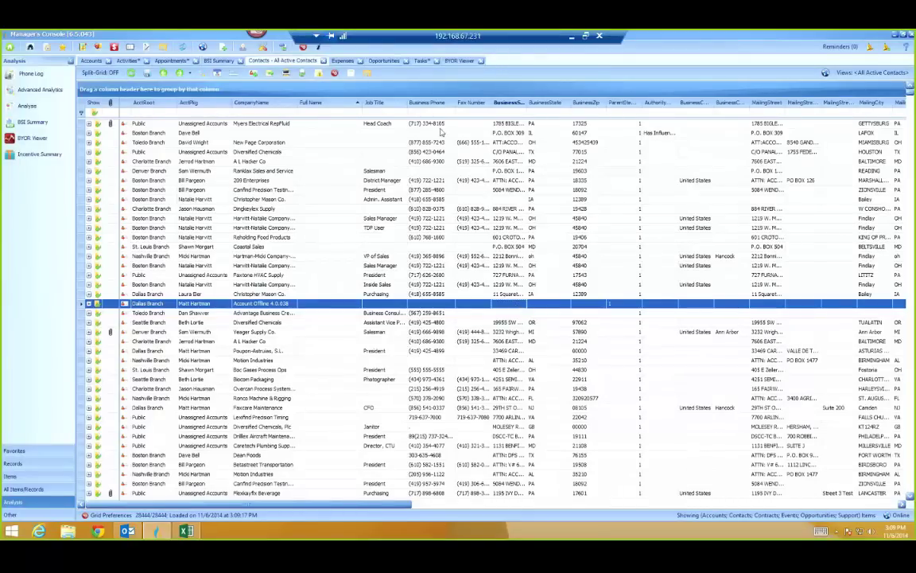
Step: Load the All Active Accounts grid and review the Account Types and General settings in its Grid Manager without changing them
{"action": "left_click", "coordinate": [89, 61]}
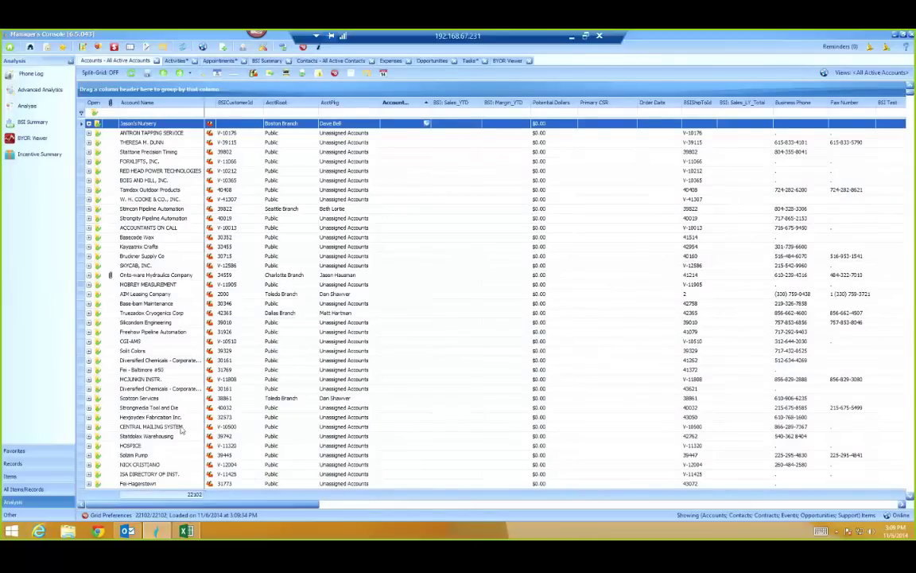
{"action": "right_click", "coordinate": [144, 102]}
{"action": "left_click", "coordinate": [178, 237]}
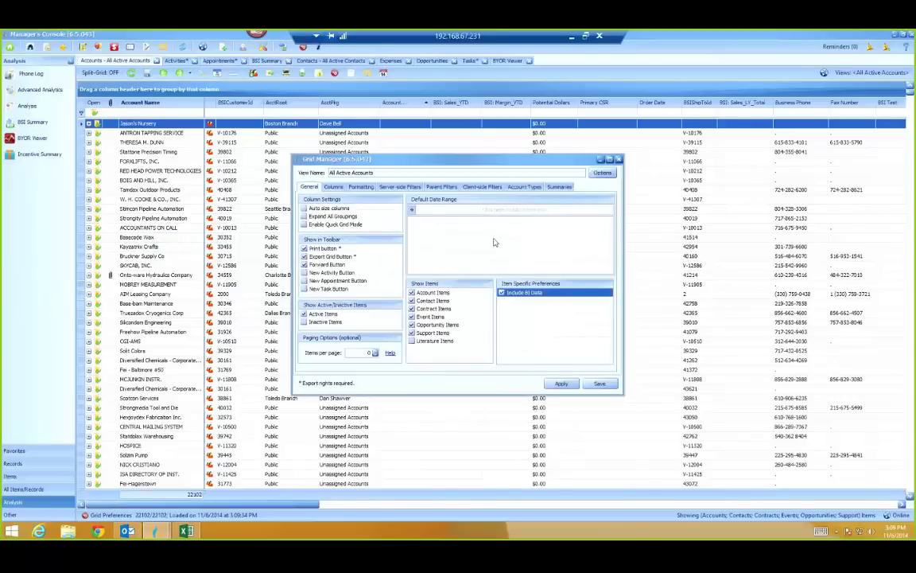
{"action": "left_click", "coordinate": [516, 189]}
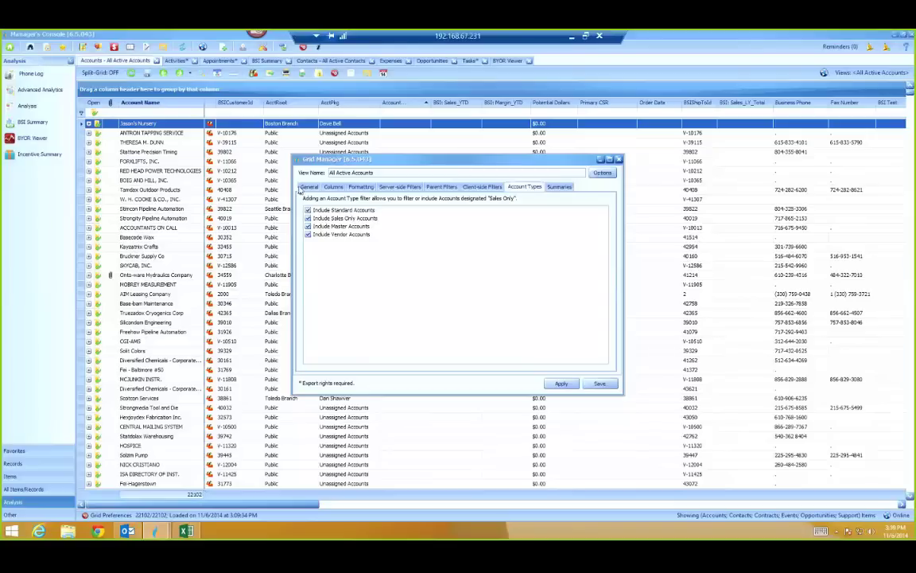
{"action": "left_click", "coordinate": [303, 187]}
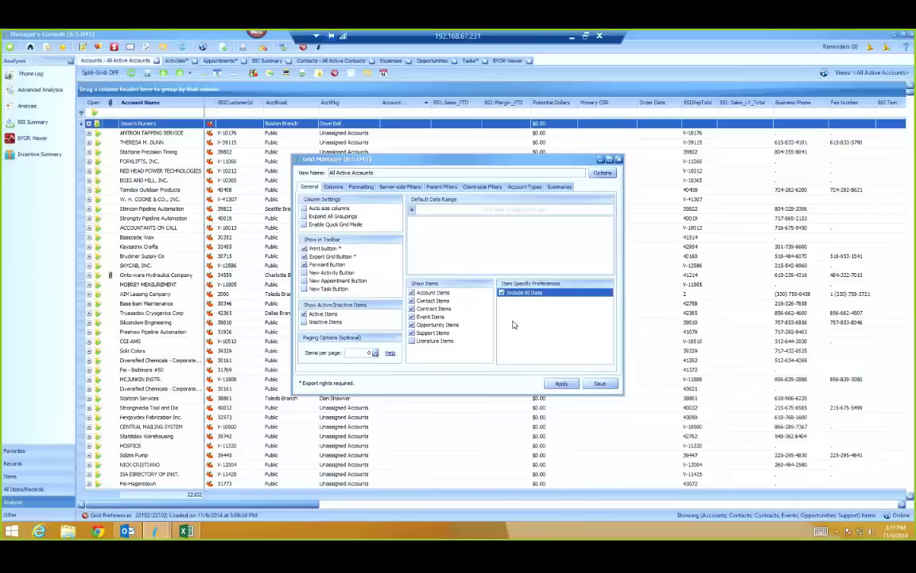
{"action": "left_click", "coordinate": [619, 161]}
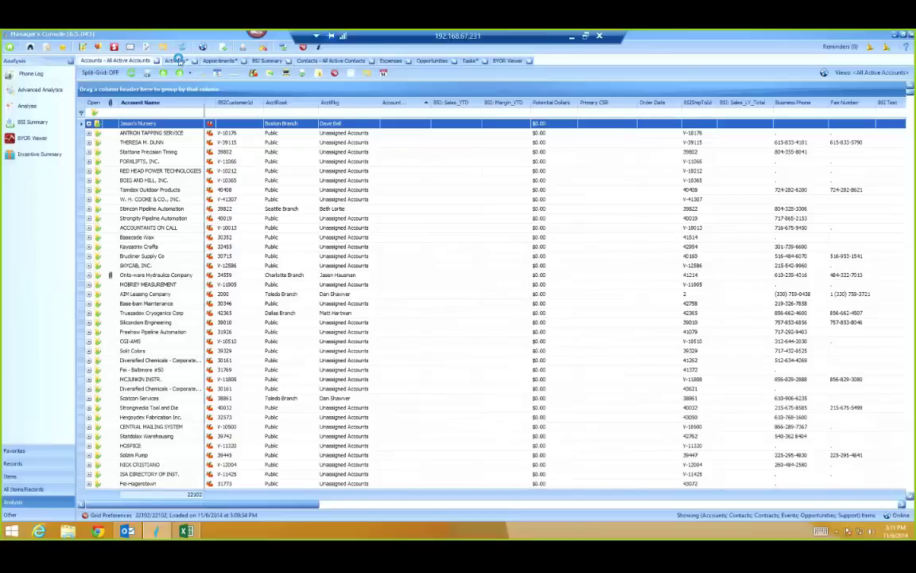
Step: Load the All Activities grid, then minimize the remote session and switch to the local Manager's Console
{"action": "left_click", "coordinate": [178, 60]}
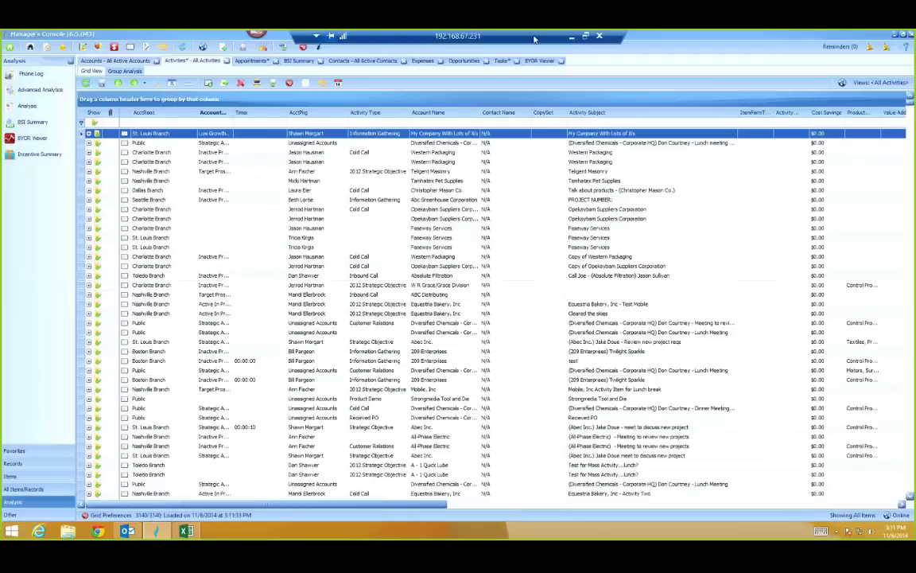
{"action": "left_click", "coordinate": [571, 37]}
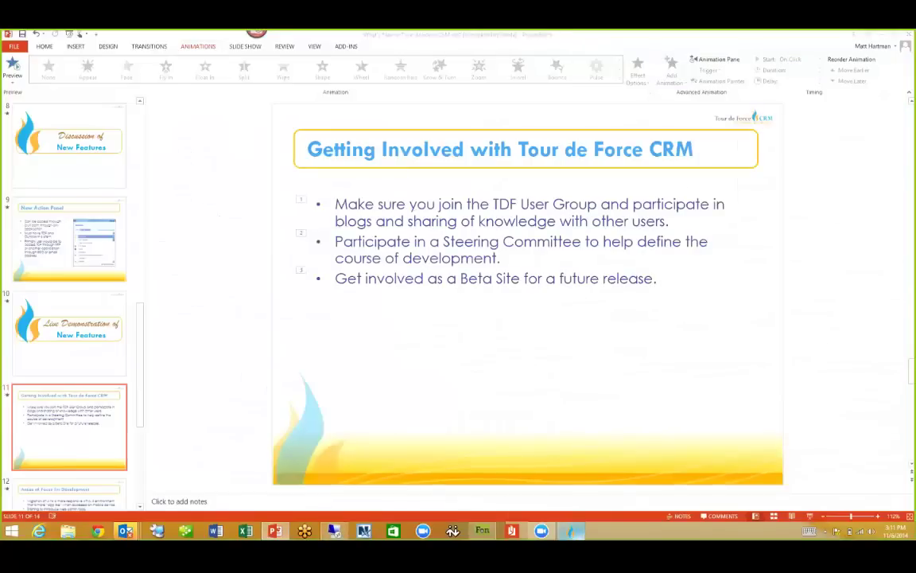
{"action": "left_click", "coordinate": [571, 531]}
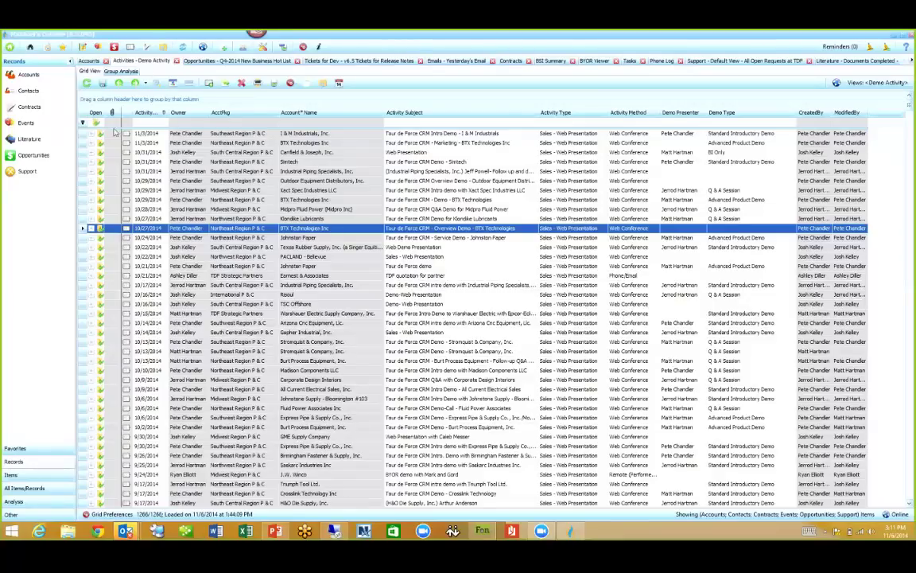
Step: Launch the mailer for the first 20 demo activities, overriding opt-out requests, review the mailing type options and close the Export Wizard
{"action": "left_click_drag", "start_coordinate": [78, 180], "coordinate": [74, 312]}
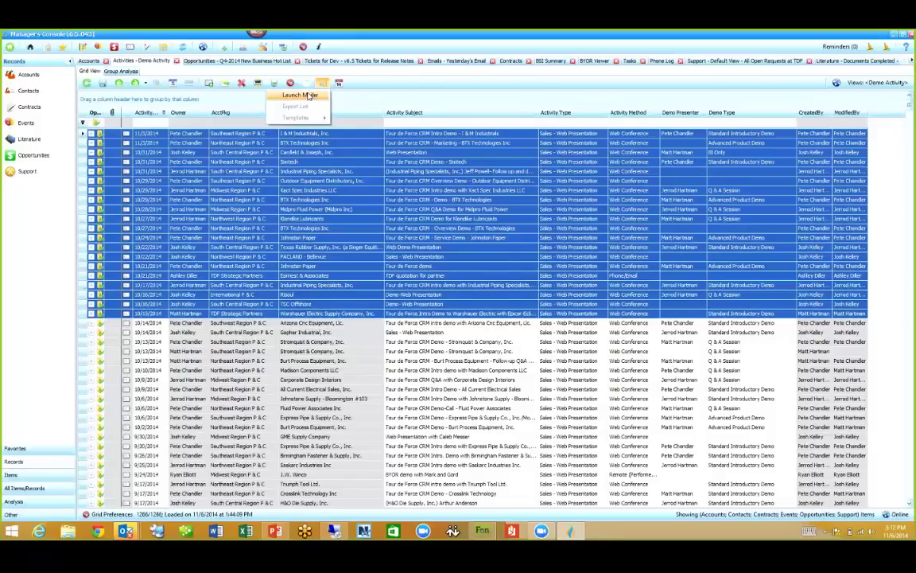
{"action": "left_click", "coordinate": [290, 83]}
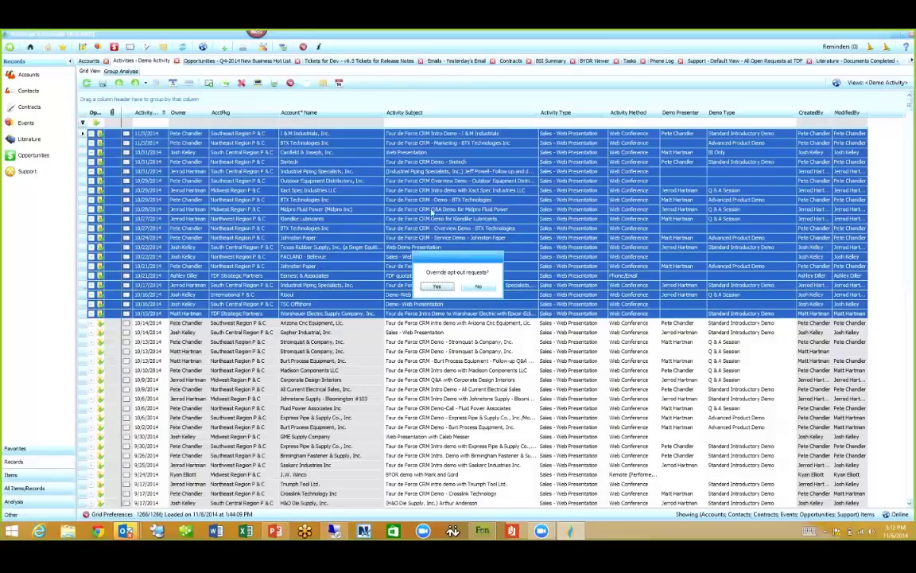
{"action": "left_click", "coordinate": [435, 287]}
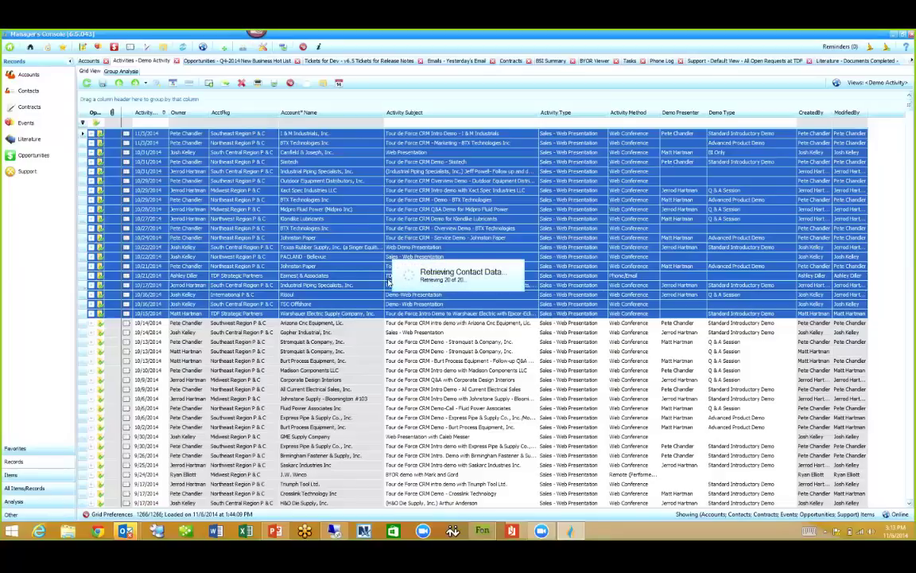
{"action": "left_click", "coordinate": [436, 288]}
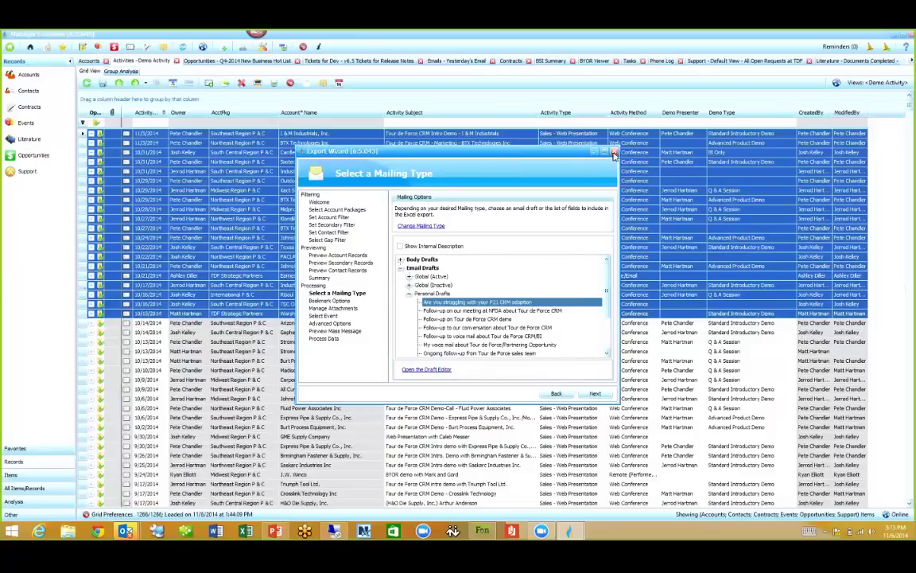
{"action": "left_click", "coordinate": [614, 153]}
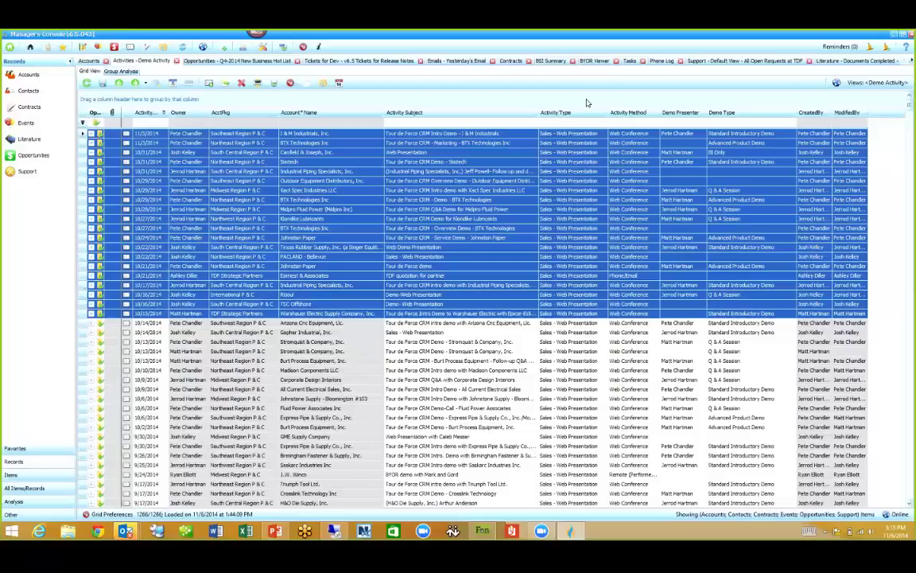
Step: Open the mass update for the first 17 demo activities, review the fields and note append options, close it and return to the remote session
{"action": "left_click", "coordinate": [84, 160]}
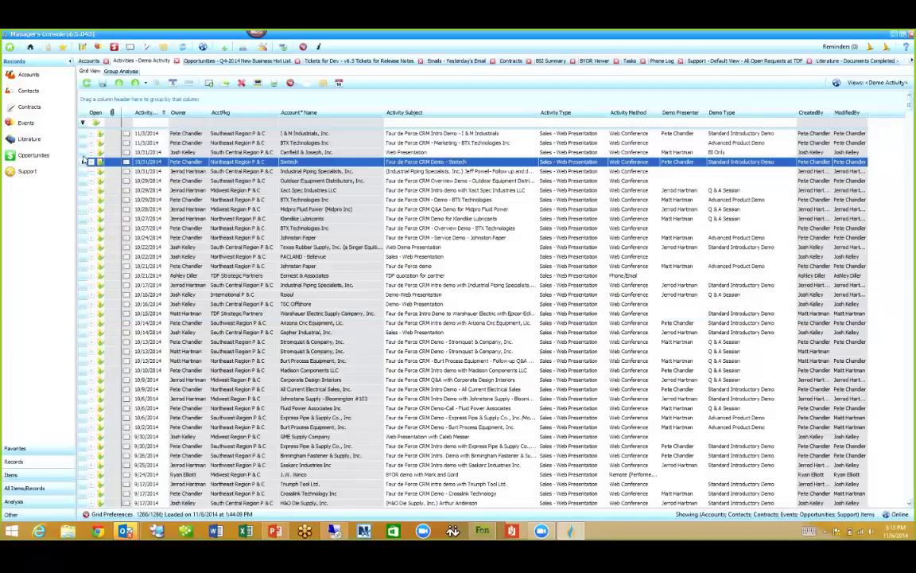
{"action": "left_click_drag", "start_coordinate": [76, 133], "coordinate": [81, 285]}
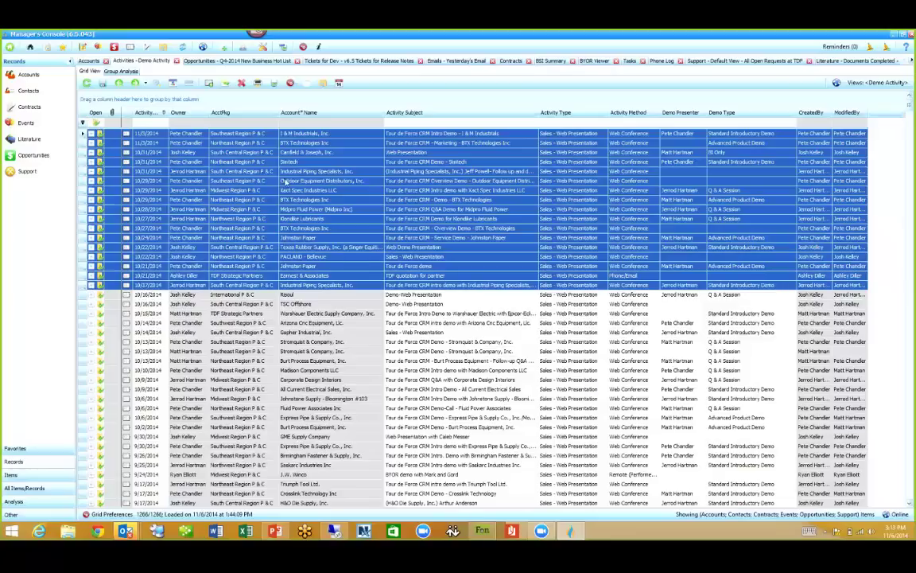
{"action": "right_click", "coordinate": [199, 194]}
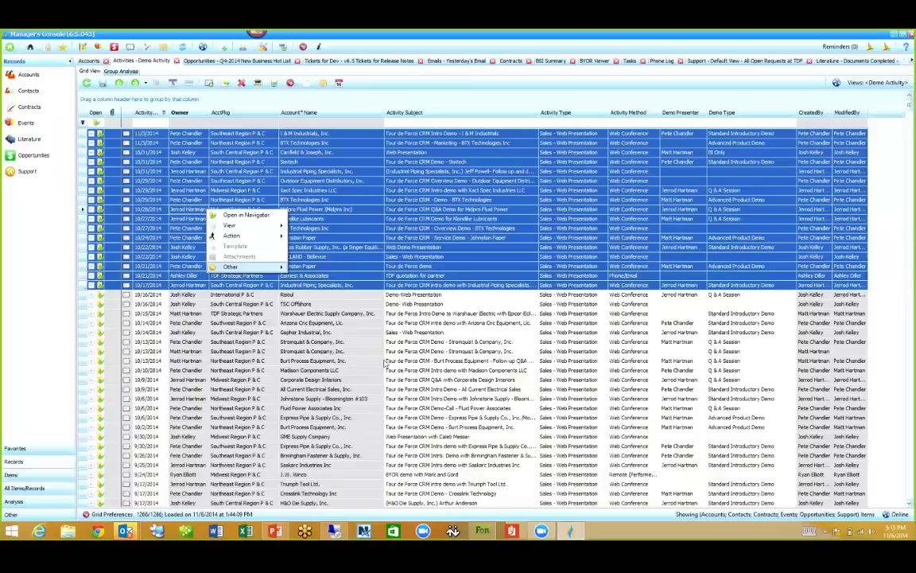
{"action": "left_click", "coordinate": [223, 239]}
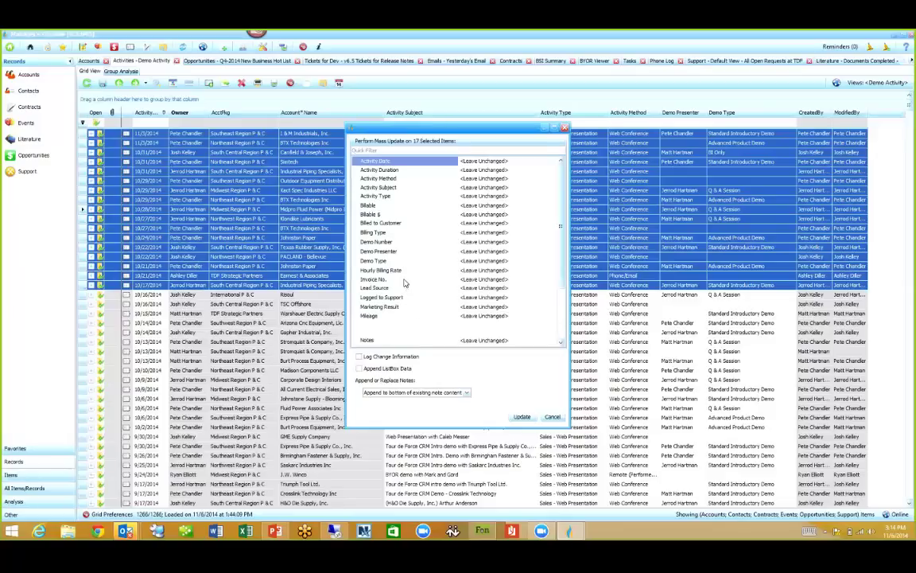
{"action": "scroll", "coordinate": [404, 282], "scroll_direction": "down", "scroll_amount": 2}
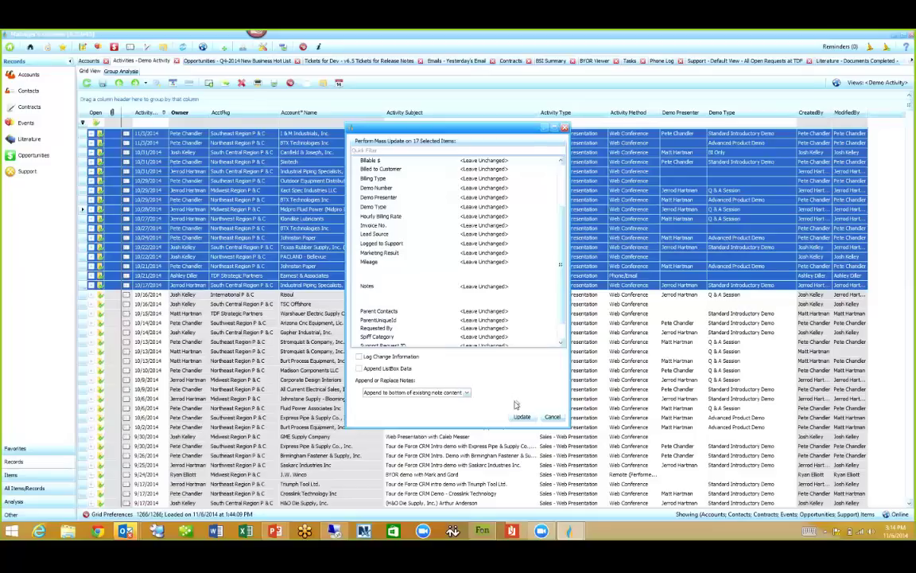
{"action": "left_click", "coordinate": [382, 393]}
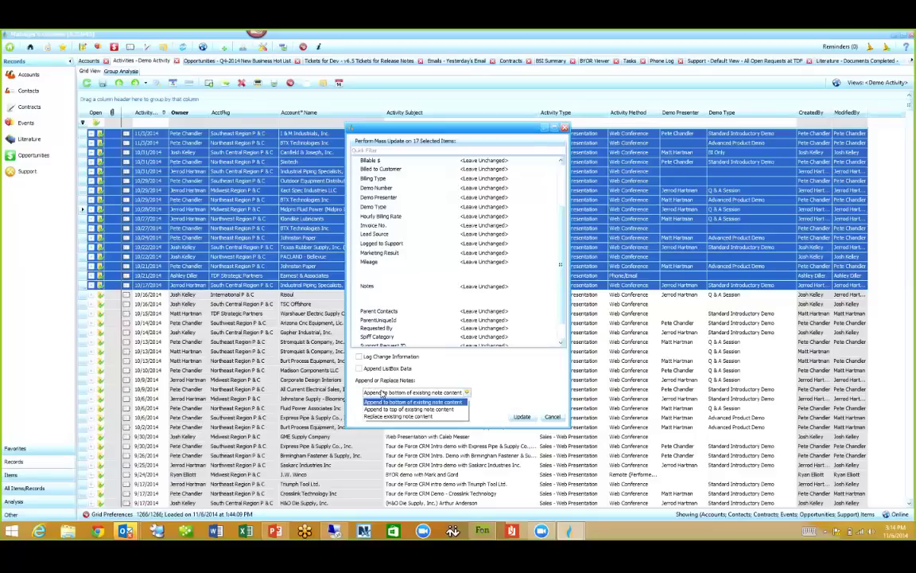
{"action": "left_click", "coordinate": [478, 383]}
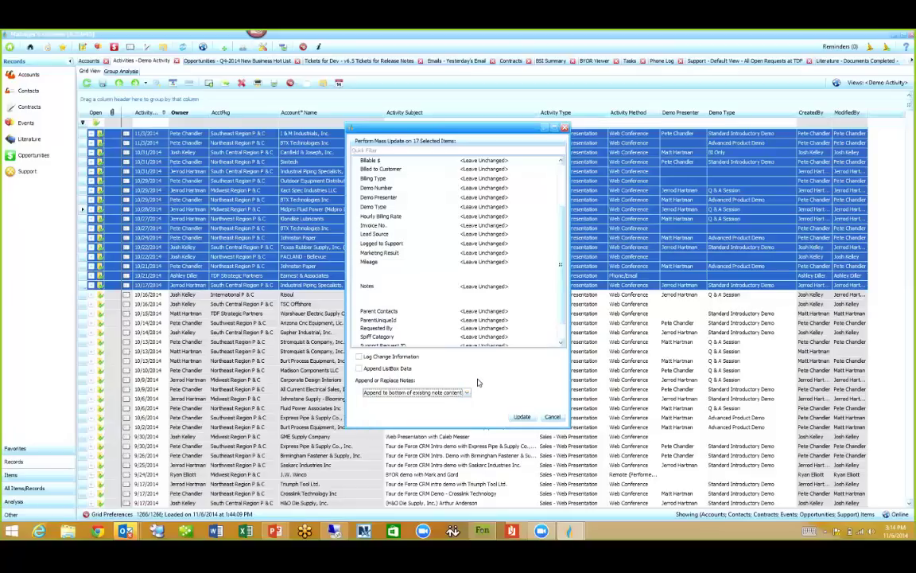
{"action": "left_click", "coordinate": [565, 128]}
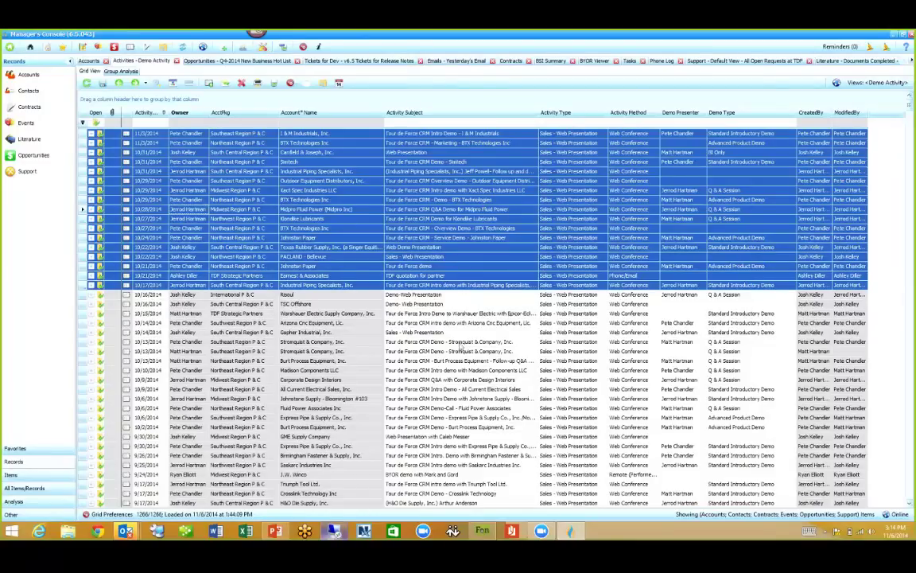
{"action": "left_click", "coordinate": [335, 529]}
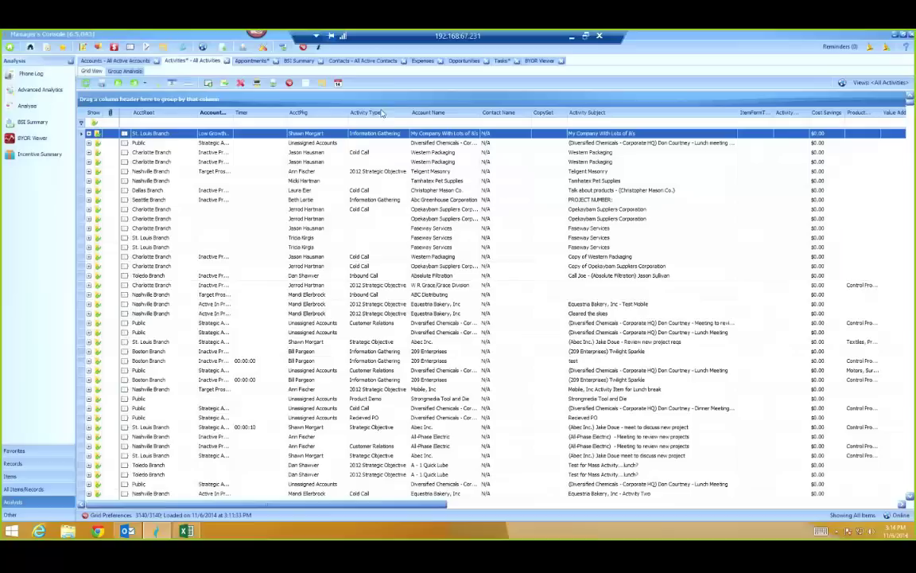
Step: Open the company preferences and choose Task as the item type for the New Item Subject settings
{"action": "left_click", "coordinate": [263, 48]}
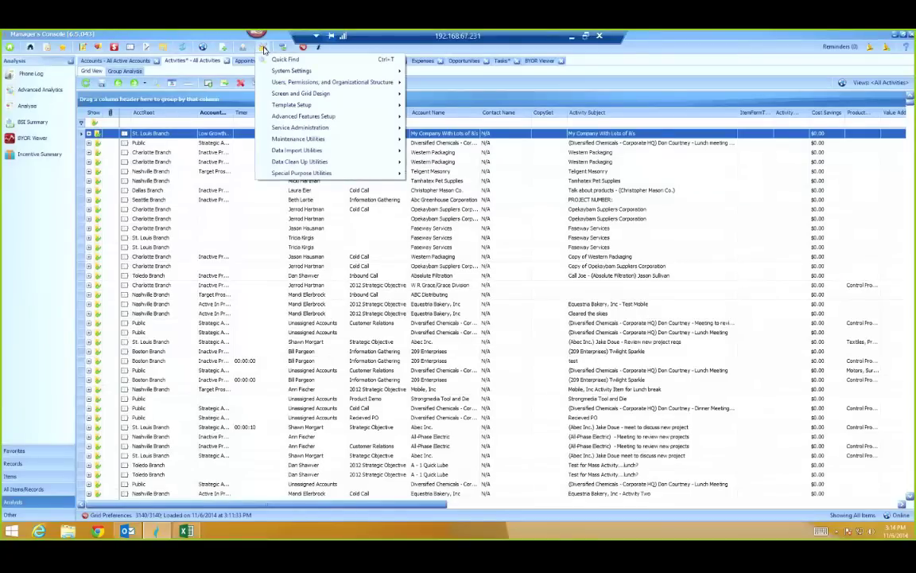
{"action": "left_click", "coordinate": [263, 48]}
{"action": "left_click", "coordinate": [263, 48]}
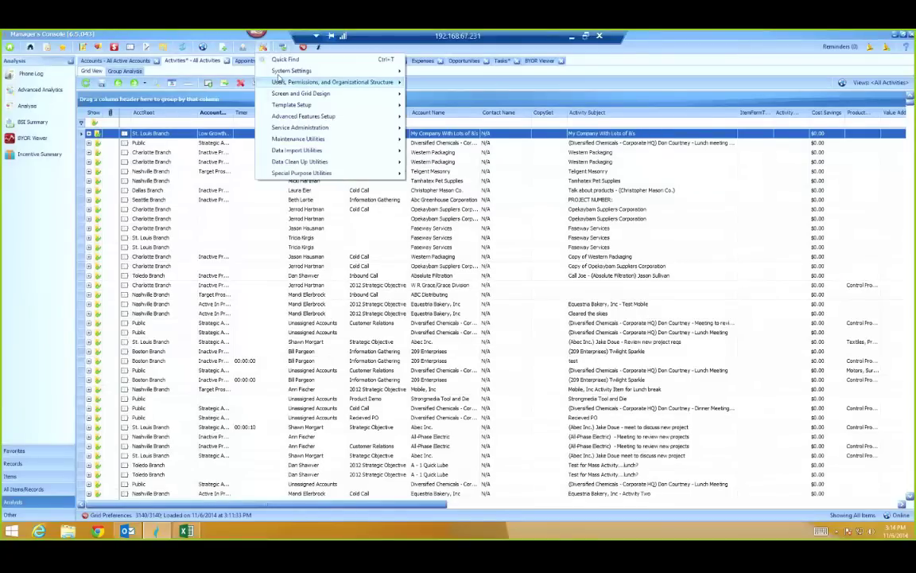
{"action": "mouse_move", "coordinate": [374, 71]}
{"action": "left_click", "coordinate": [421, 88]}
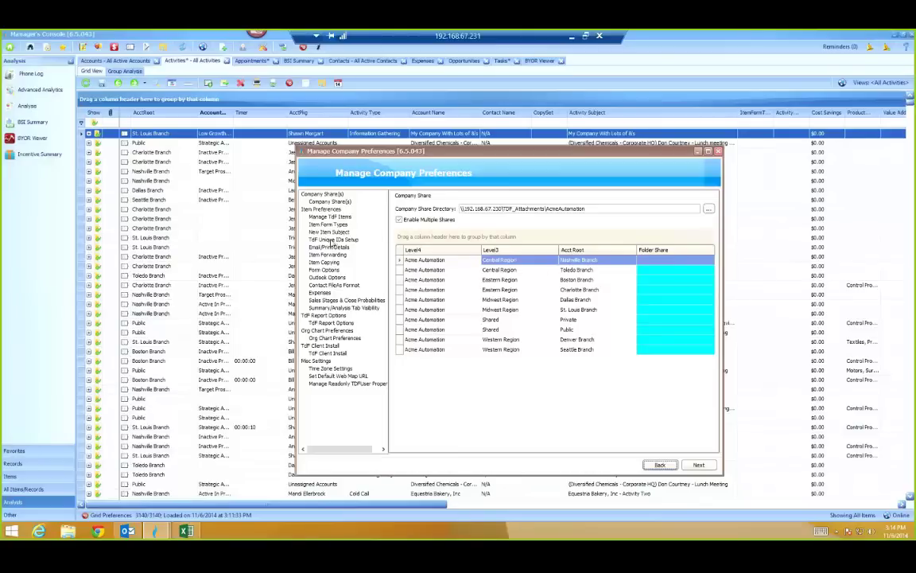
{"action": "left_click", "coordinate": [322, 233]}
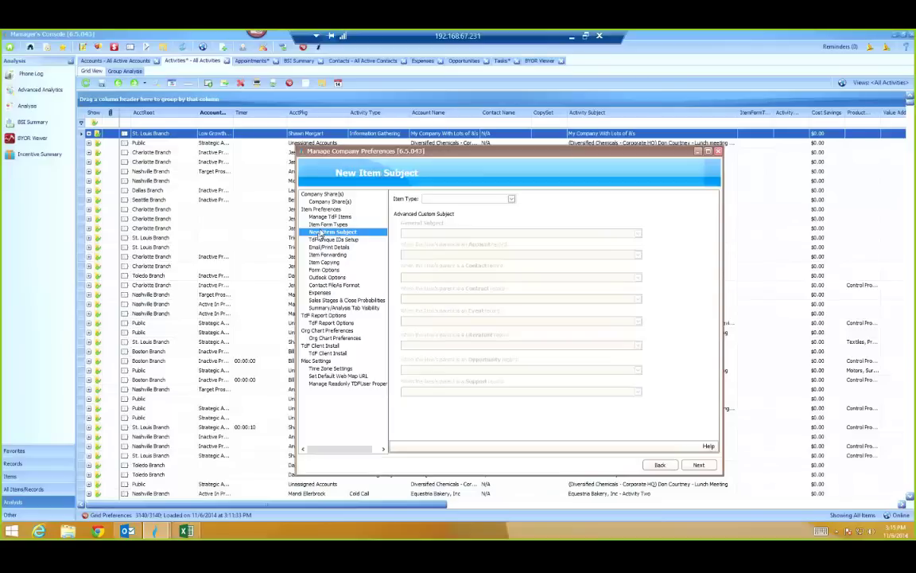
{"action": "left_click", "coordinate": [475, 201]}
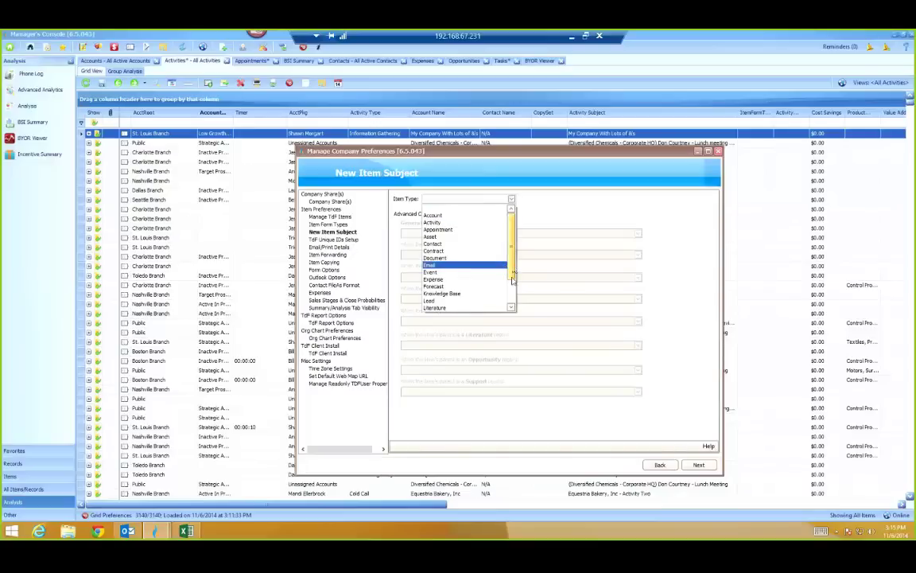
{"action": "scroll", "coordinate": [466, 263], "scroll_direction": "down", "scroll_amount": 2}
{"action": "left_click", "coordinate": [448, 307]}
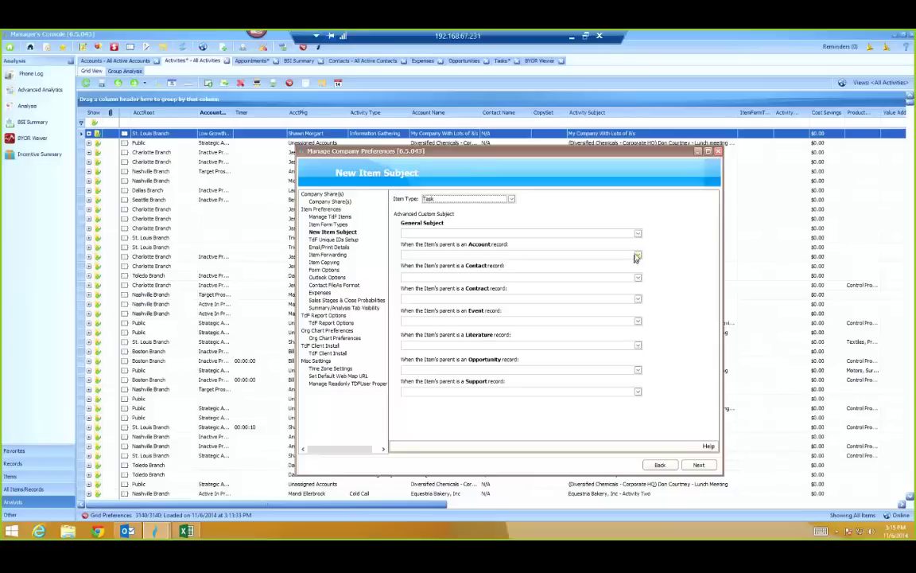
Step: Build the Task subject for items whose parent is an Account record from the BSCustomerId field, a dash and the Company field
{"action": "left_click", "coordinate": [637, 256]}
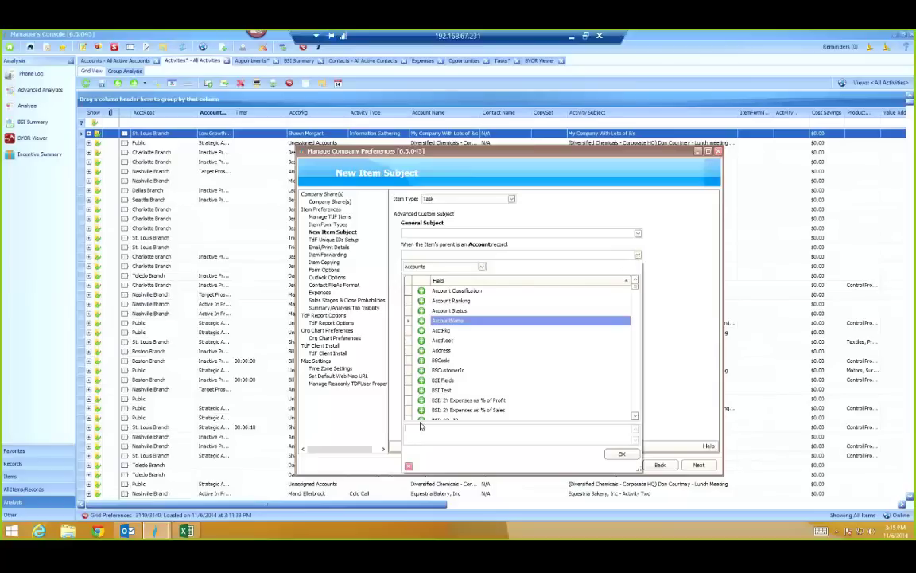
{"action": "double_click", "coordinate": [458, 371]}
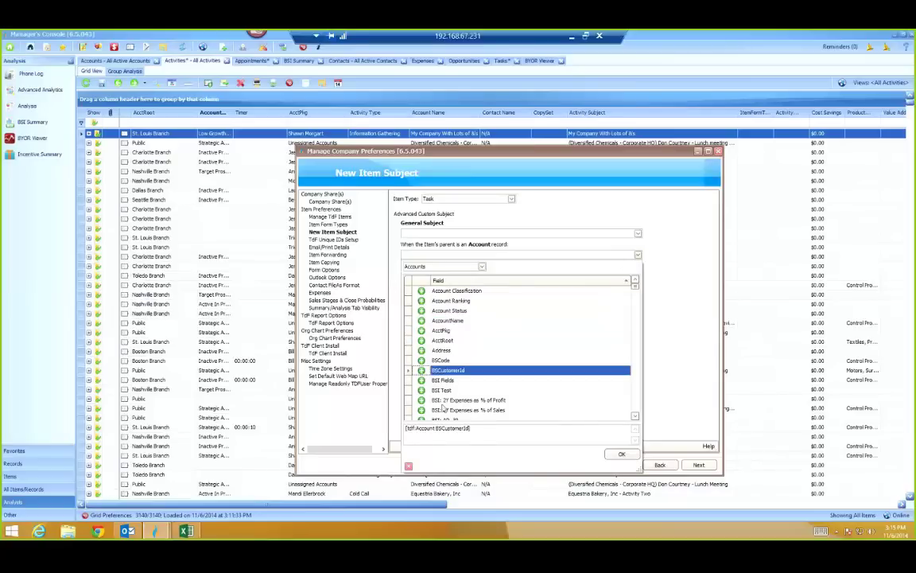
{"action": "left_click", "coordinate": [483, 428]}
{"action": "type", "text": "-"}
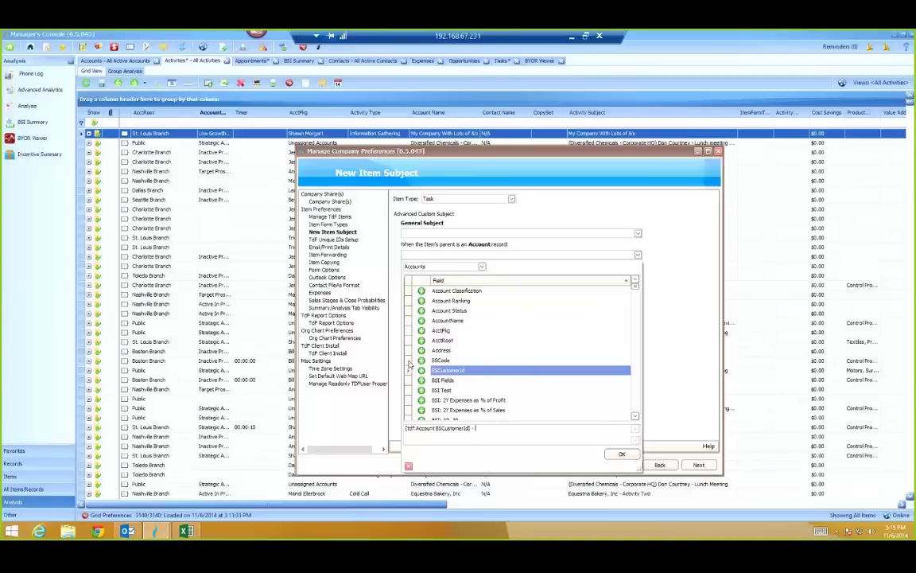
{"action": "left_click", "coordinate": [408, 361]}
{"action": "scroll", "coordinate": [408, 364], "scroll_direction": "down", "scroll_amount": 7}
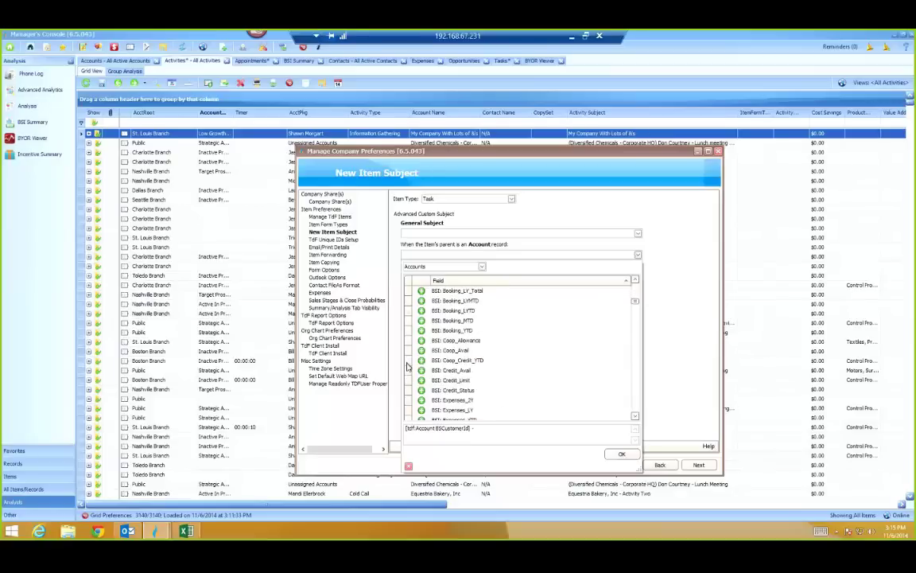
{"action": "scroll", "coordinate": [432, 358], "scroll_direction": "down", "scroll_amount": 8}
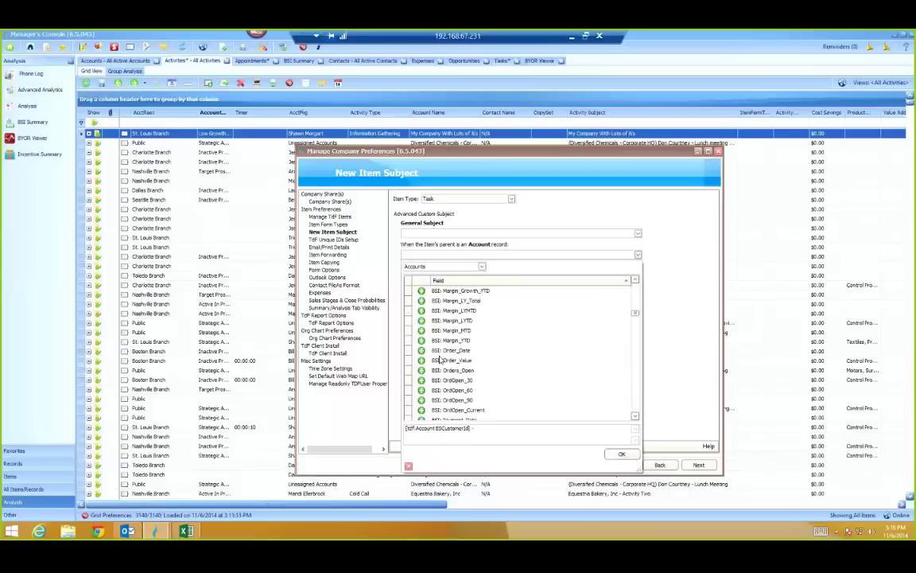
{"action": "scroll", "coordinate": [442, 362], "scroll_direction": "down", "scroll_amount": 6}
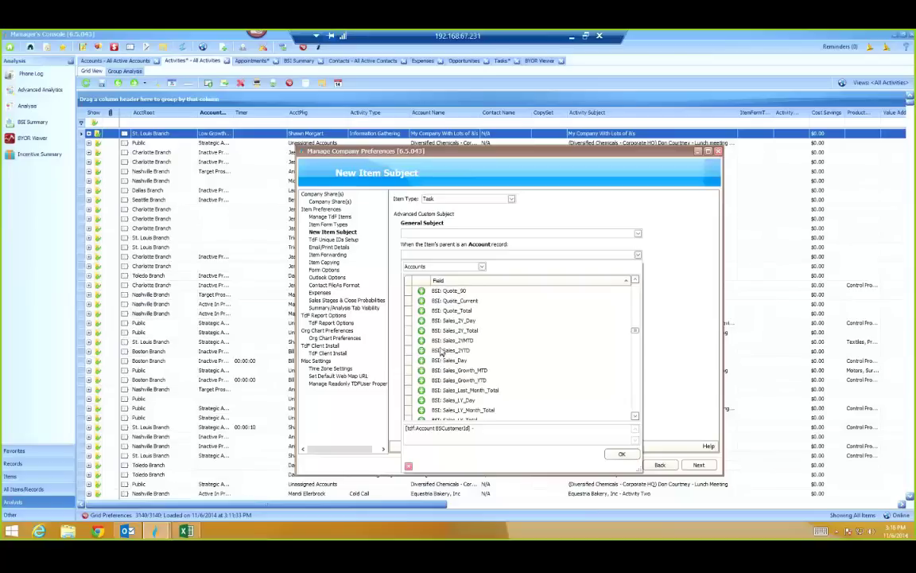
{"action": "scroll", "coordinate": [442, 352], "scroll_direction": "down", "scroll_amount": 6}
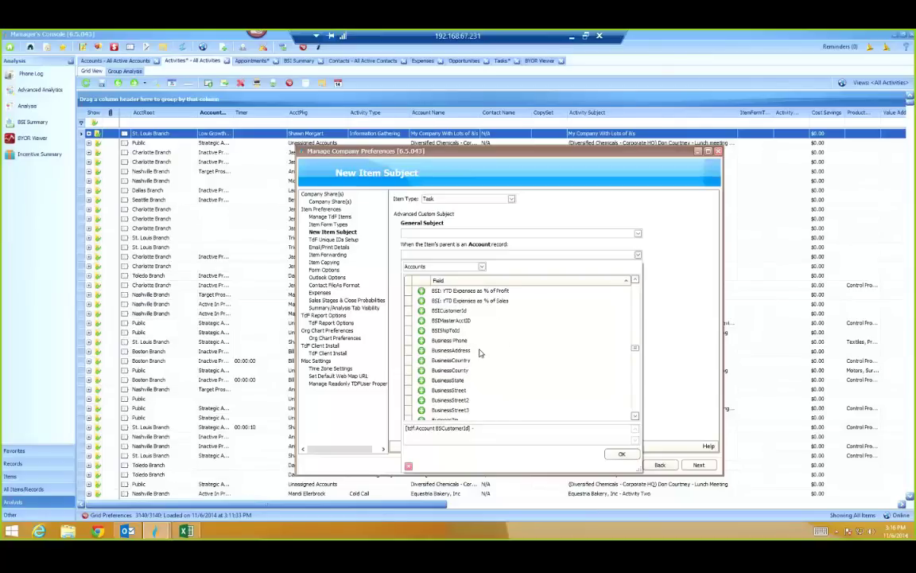
{"action": "scroll", "coordinate": [479, 353], "scroll_direction": "down", "scroll_amount": 1}
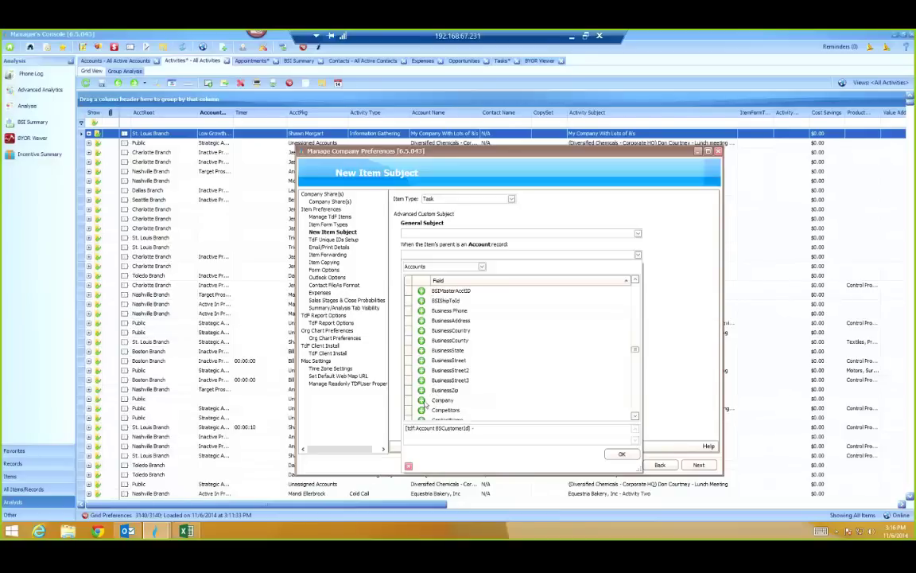
{"action": "left_click_drag", "start_coordinate": [426, 400], "coordinate": [478, 430]}
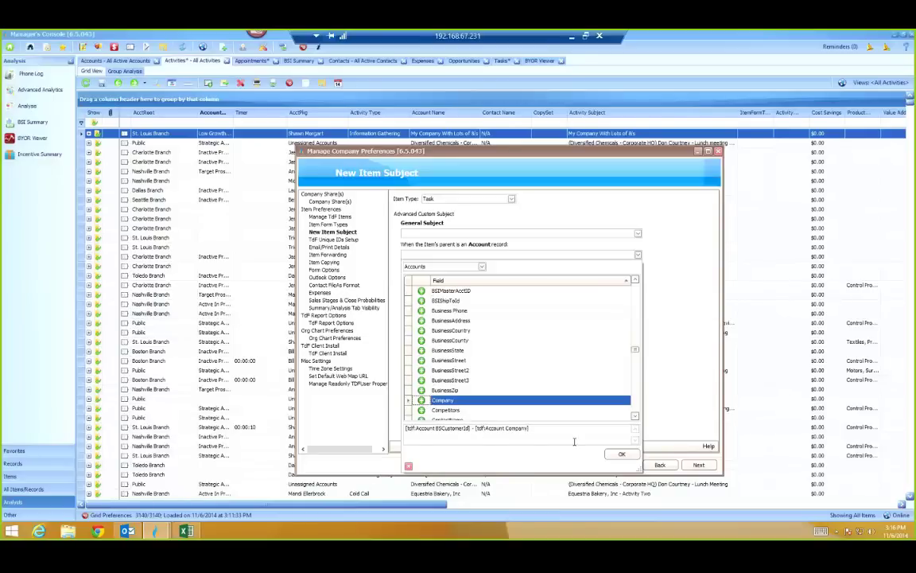
{"action": "left_click", "coordinate": [621, 454]}
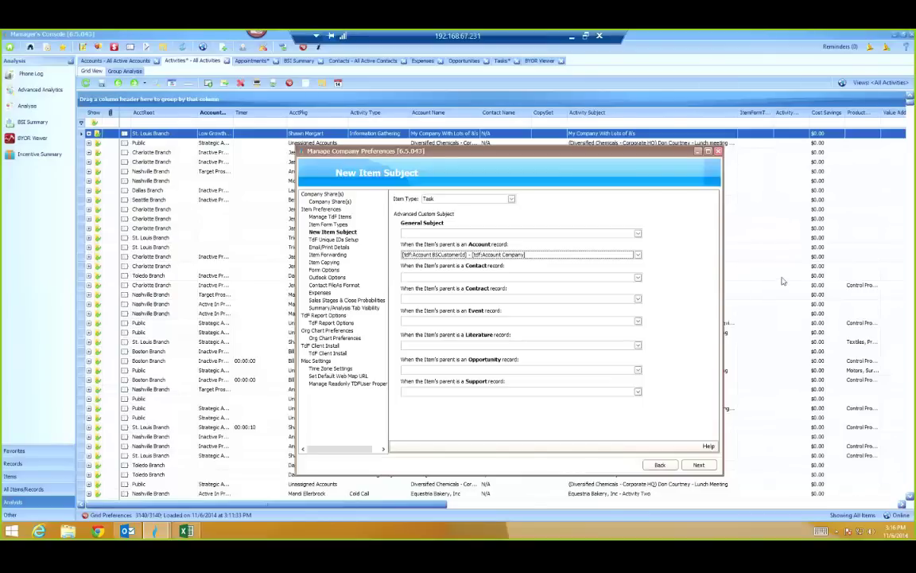
Step: Review the Manage Readonly TDFUser Properties and TdF Client Install preferences and close the company preferences
{"action": "left_click", "coordinate": [312, 387]}
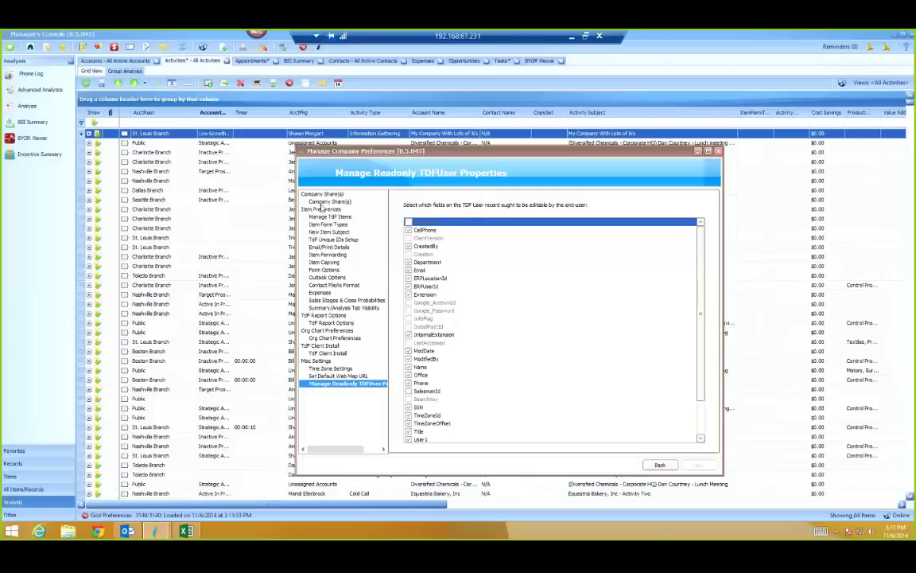
{"action": "left_click", "coordinate": [326, 354]}
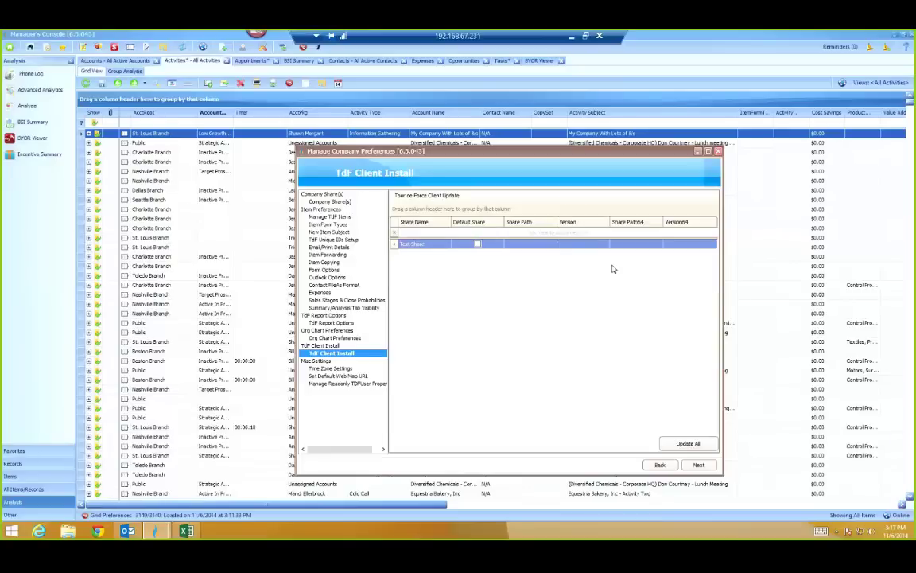
{"action": "left_click", "coordinate": [716, 152]}
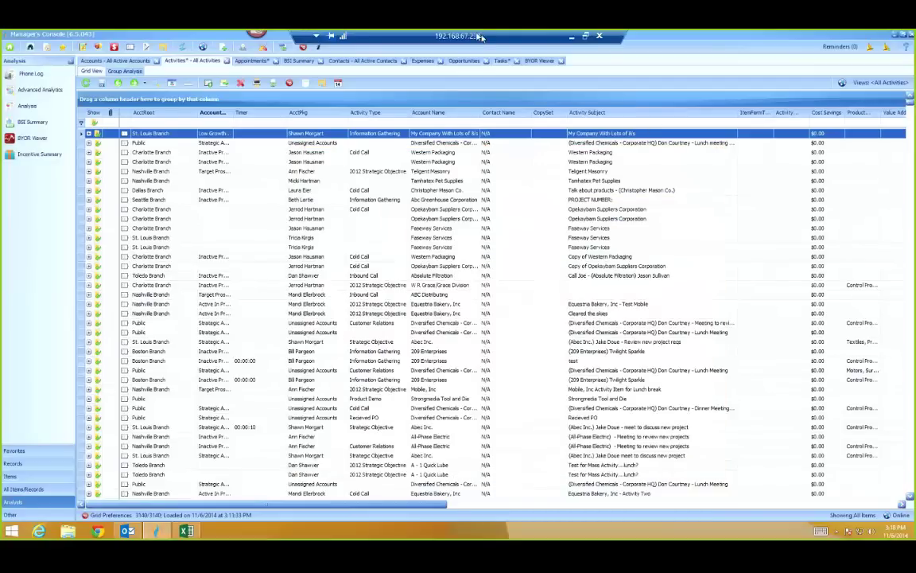
Step: Open the Western Packaging cold call activity and bring up the Screen Designer for its Main - Specifications section
{"action": "left_click", "coordinate": [262, 47]}
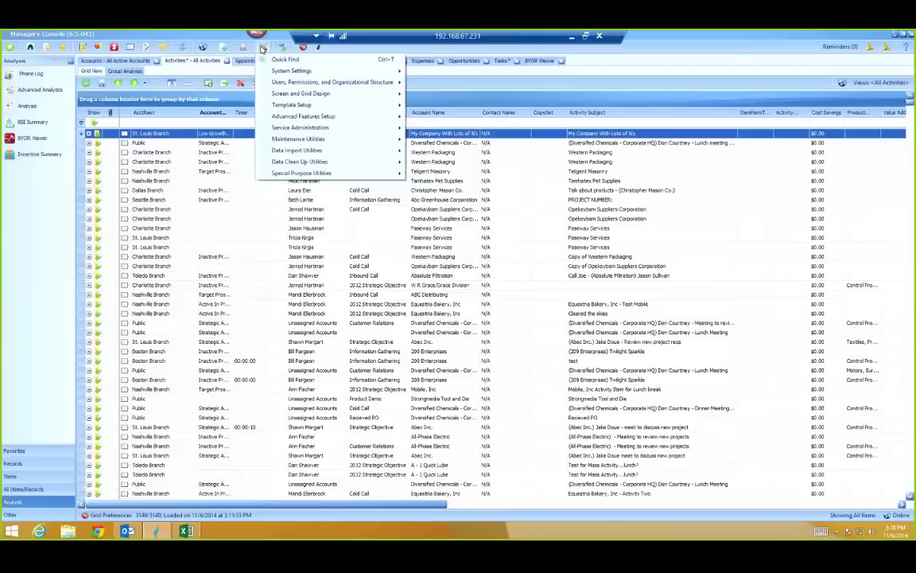
{"action": "key", "text": "Escape"}
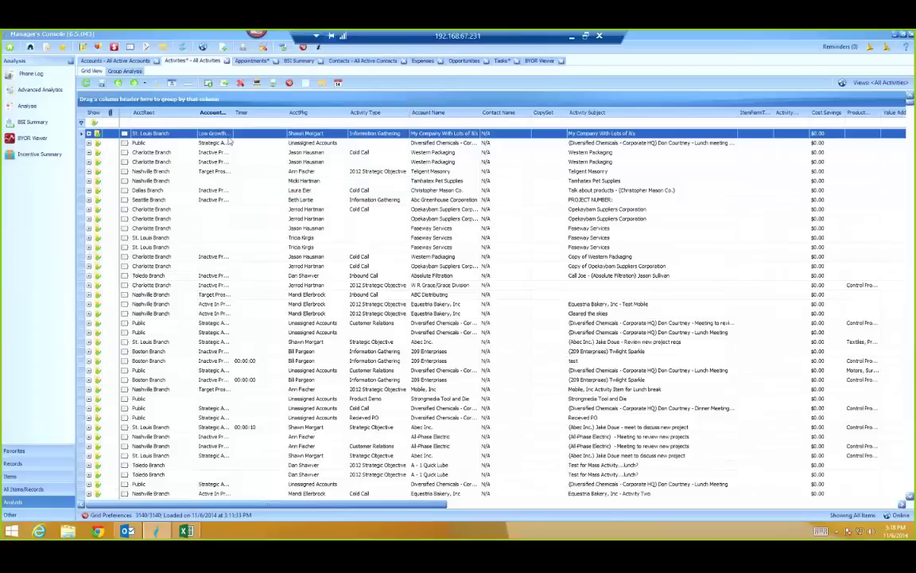
{"action": "double_click", "coordinate": [98, 152]}
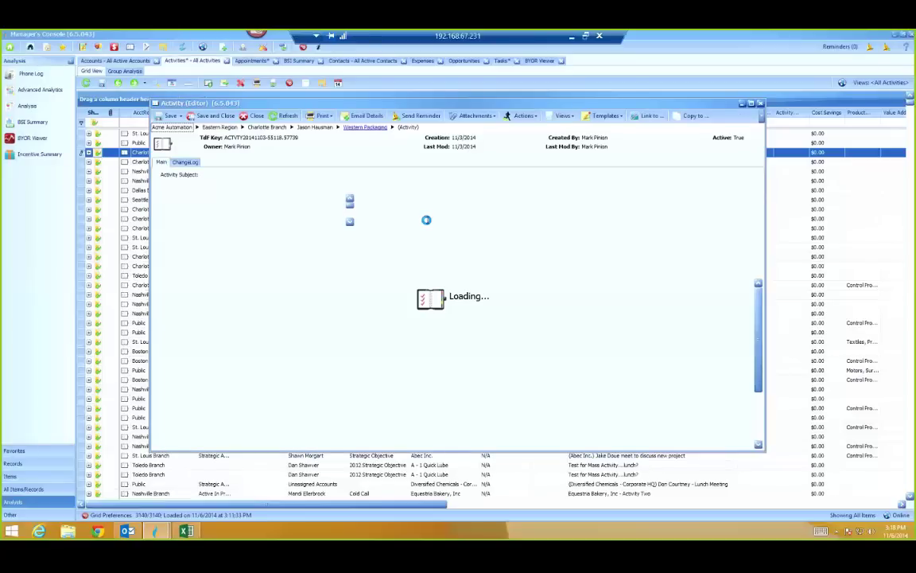
{"action": "mouse_move", "coordinate": [409, 256]}
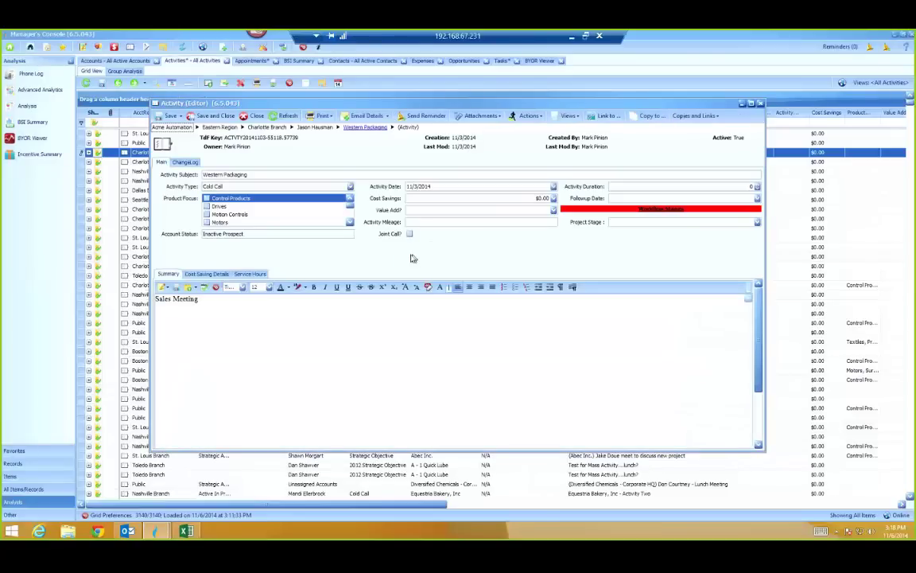
{"action": "left_click", "coordinate": [383, 264]}
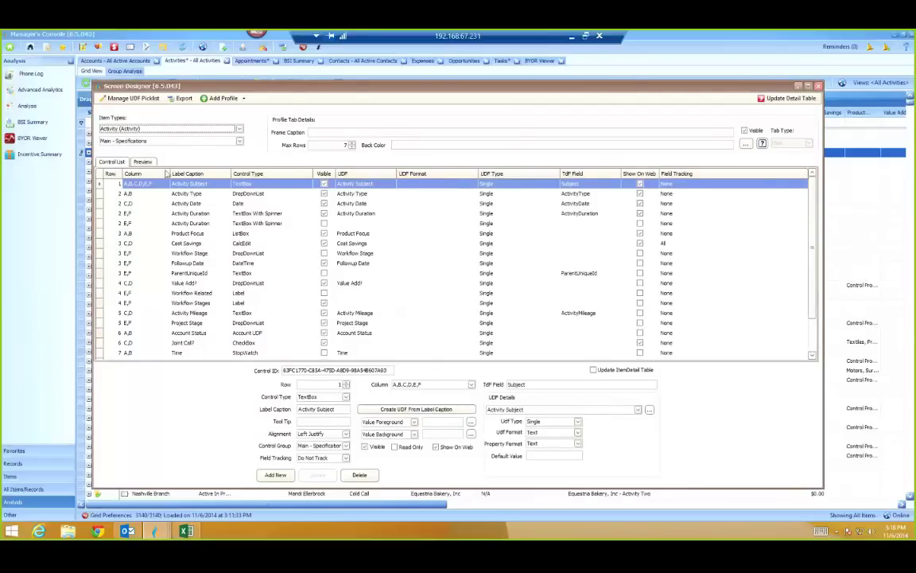
Step: Review the Field Tracking options for the Activity Type control, keeping Do Not Track
{"action": "left_click", "coordinate": [98, 194]}
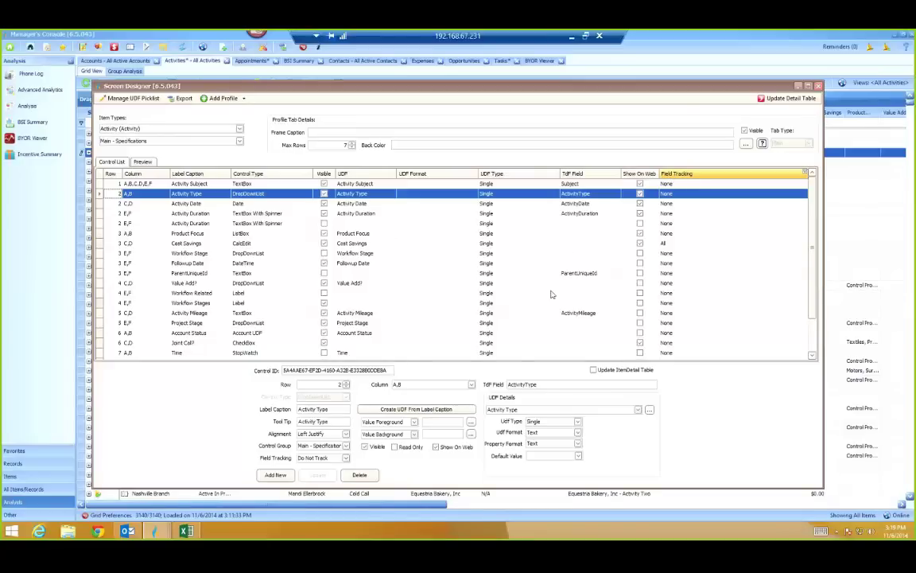
{"action": "left_click", "coordinate": [346, 458]}
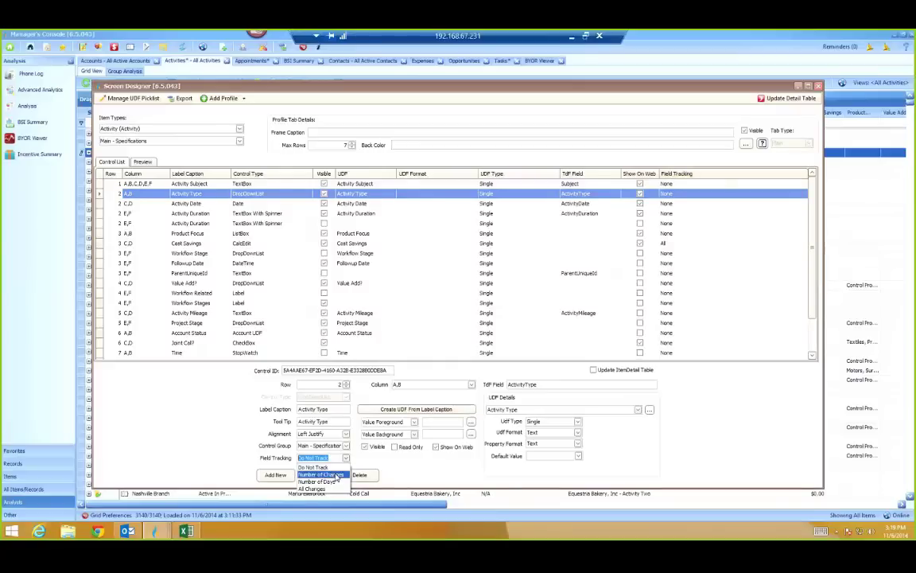
{"action": "left_click", "coordinate": [313, 467]}
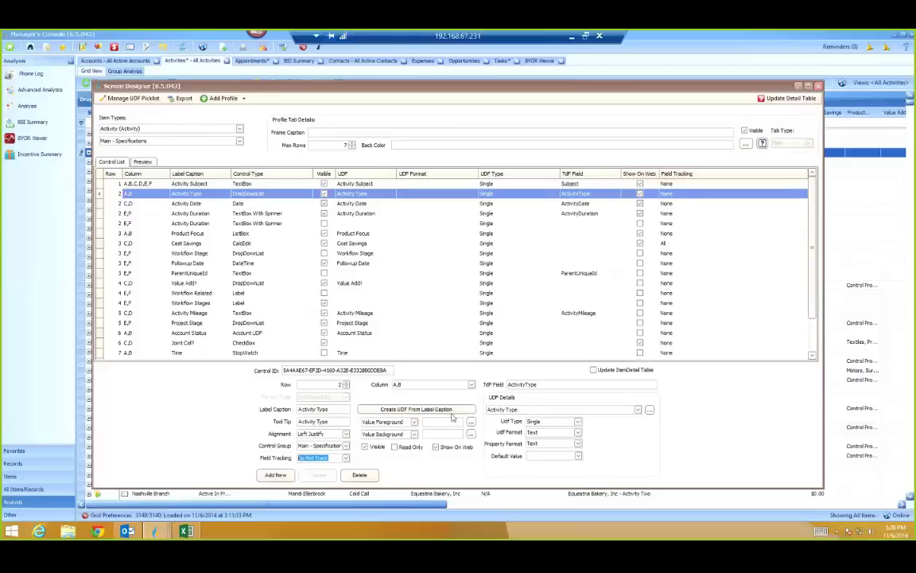
Step: Examine the Activity Type pick list and the Add Profile tab options, and close the Screen Designer and the activity
{"action": "left_click", "coordinate": [649, 410]}
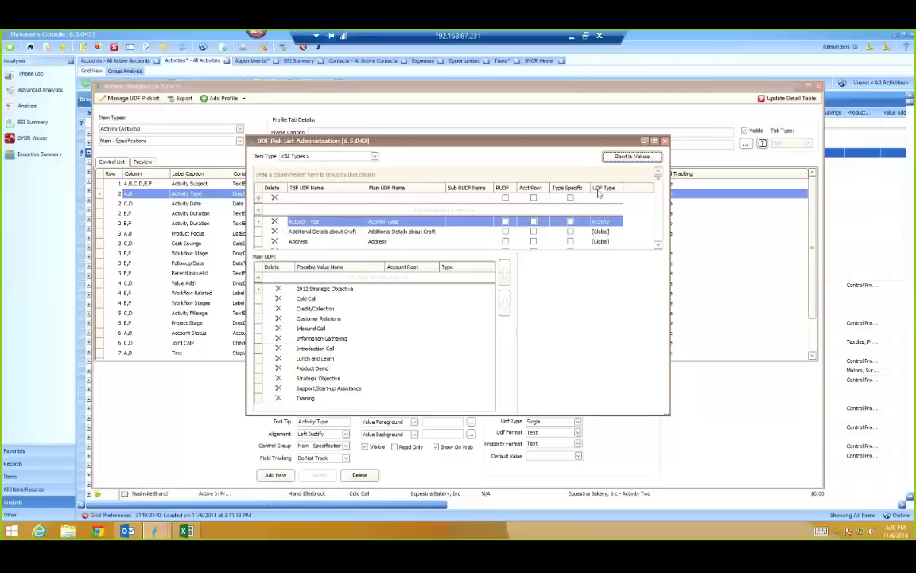
{"action": "left_click", "coordinate": [666, 141]}
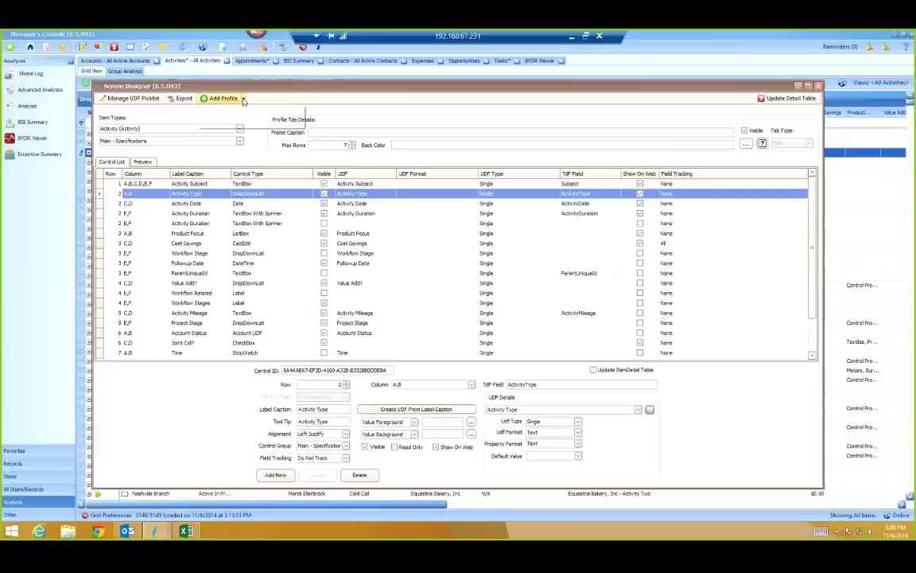
{"action": "left_click", "coordinate": [222, 98]}
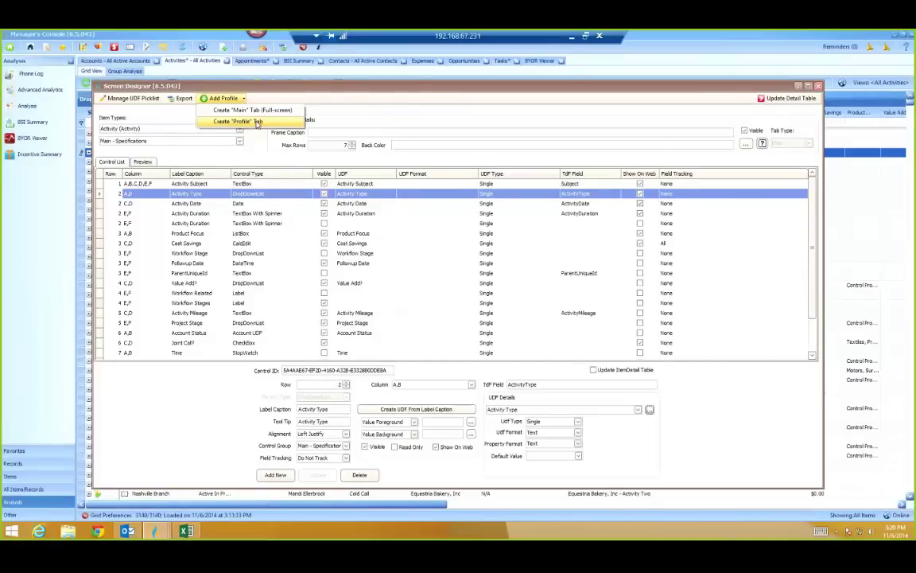
{"action": "left_click", "coordinate": [571, 82]}
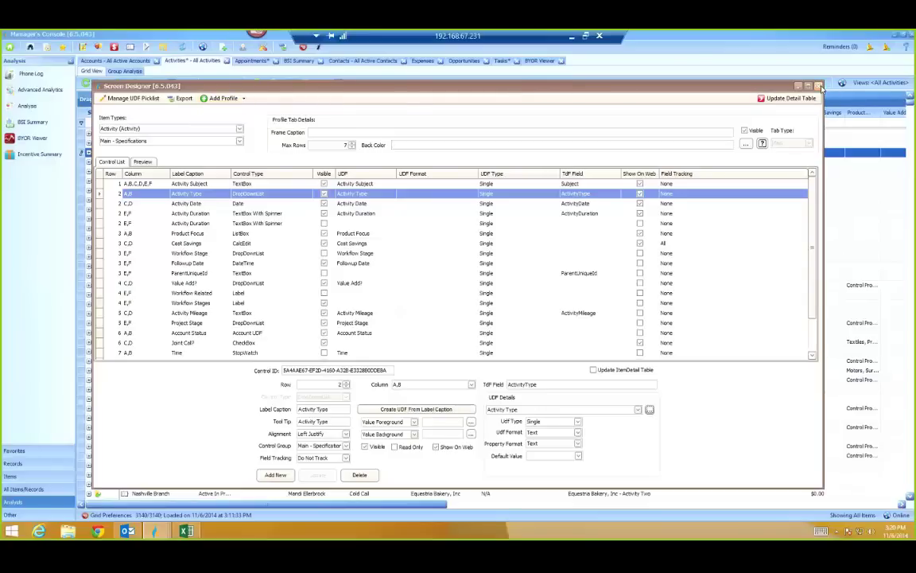
{"action": "left_click", "coordinate": [818, 86]}
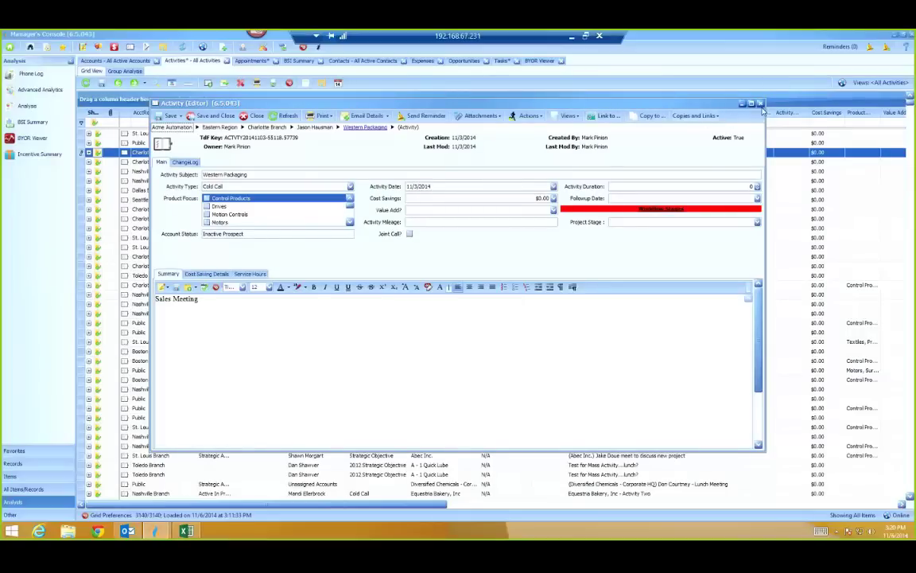
{"action": "key", "text": "Escape"}
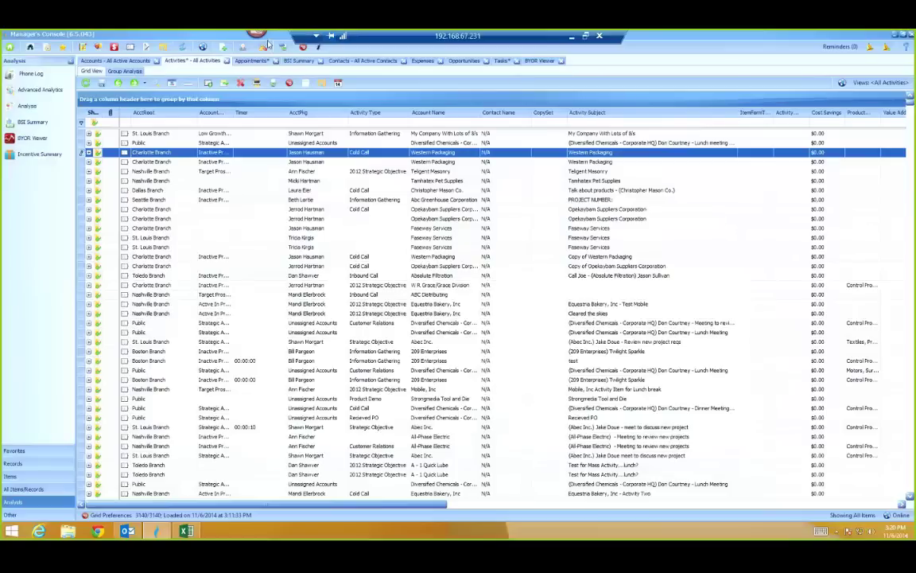
Step: Open the Manage Tour de Force Users window and show its Auto-Permission Settings
{"action": "left_click", "coordinate": [260, 48]}
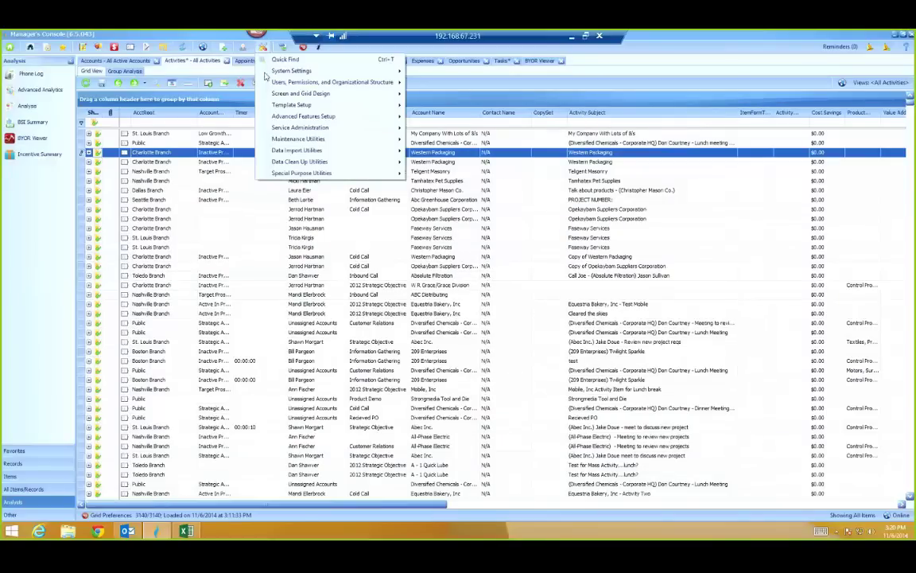
{"action": "mouse_move", "coordinate": [270, 95]}
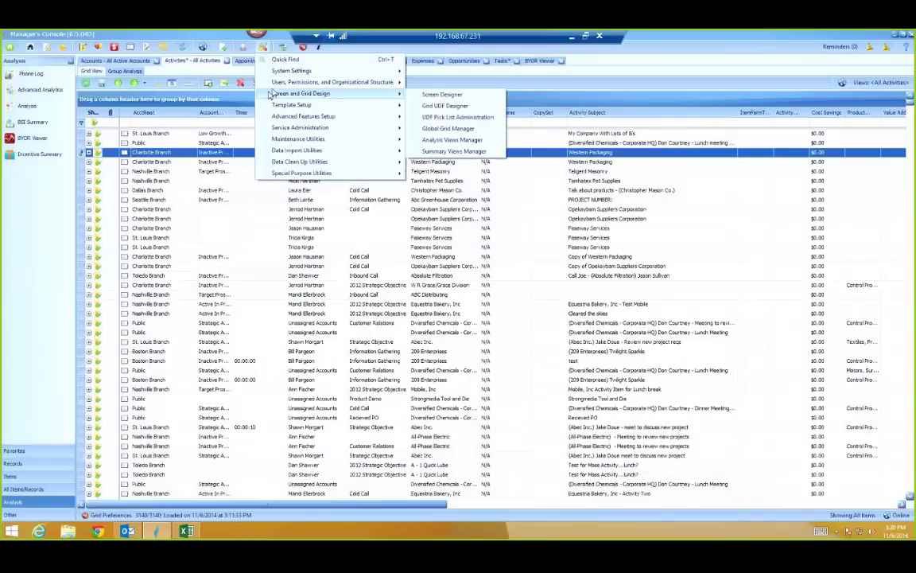
{"action": "left_click", "coordinate": [475, 89]}
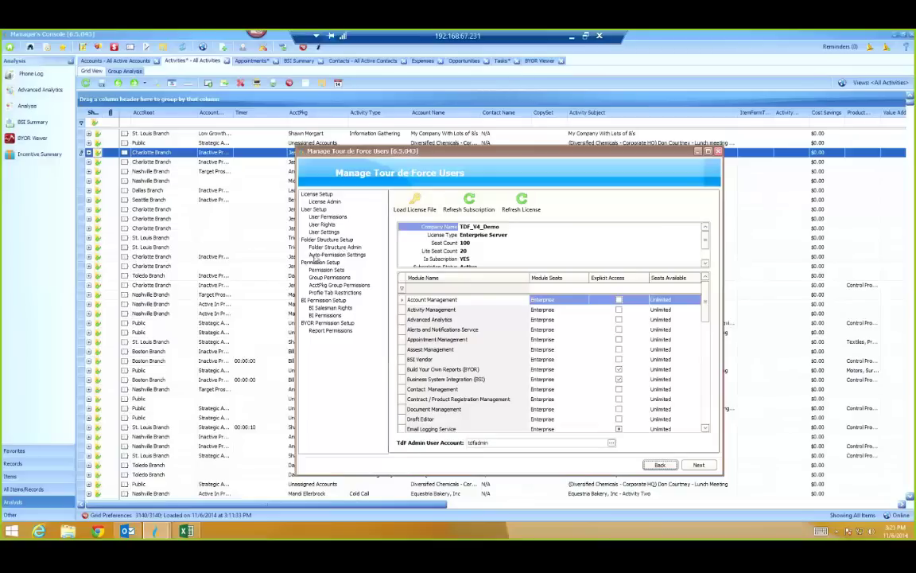
{"action": "left_click", "coordinate": [319, 256]}
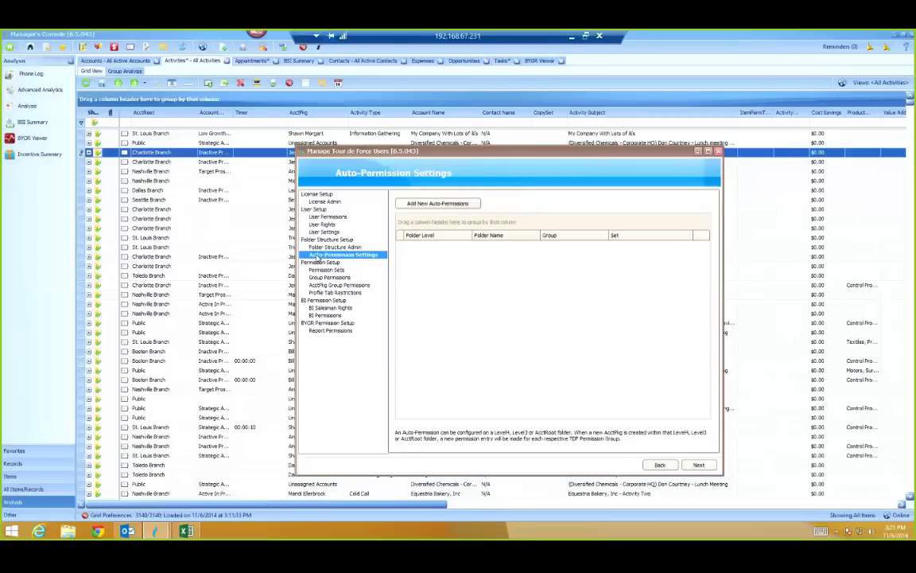
Step: Start a new auto-permission with the TdF Admin Set for five groups, including Corporate, Dallas Branch, Eastern Region and Product Manager - HVAC
{"action": "left_click", "coordinate": [411, 206]}
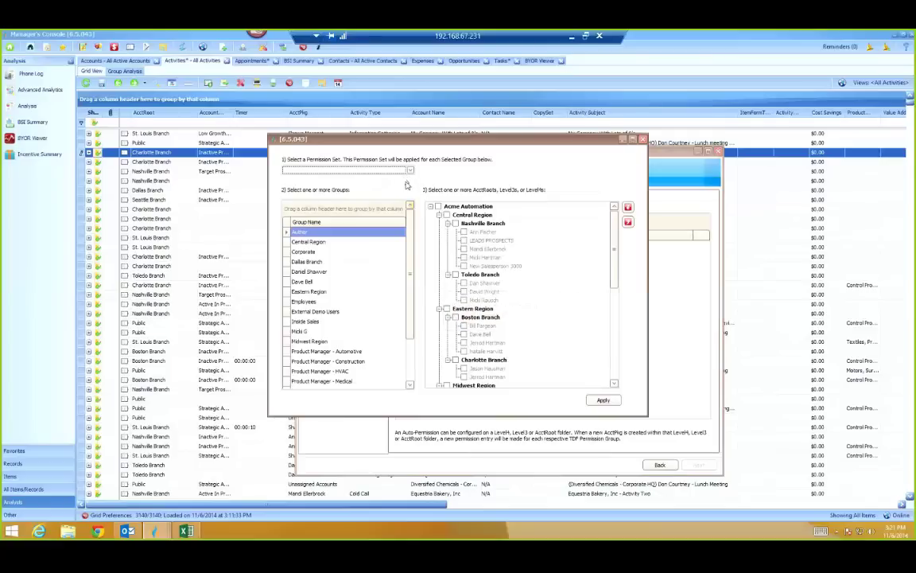
{"action": "left_click", "coordinate": [368, 170]}
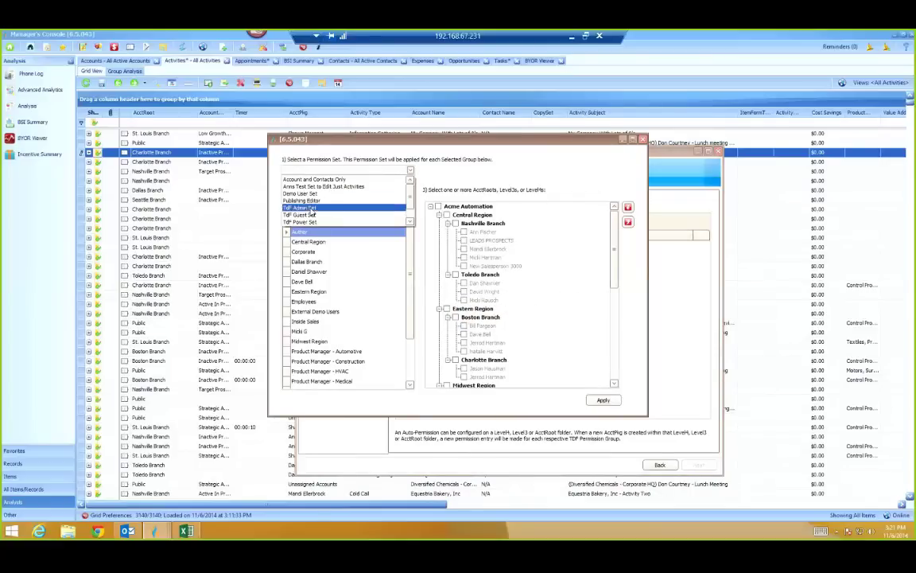
{"action": "left_click", "coordinate": [312, 207]}
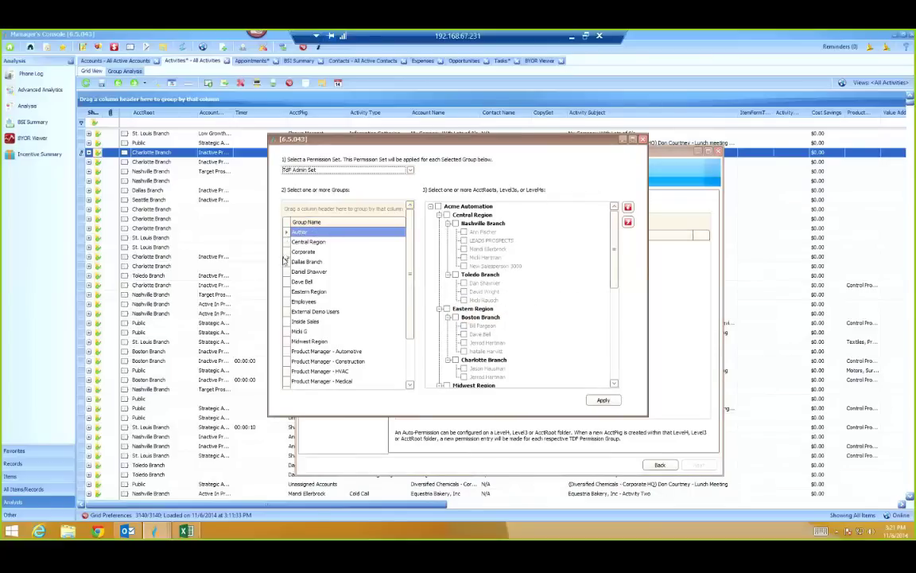
{"action": "left_click", "coordinate": [290, 252]}
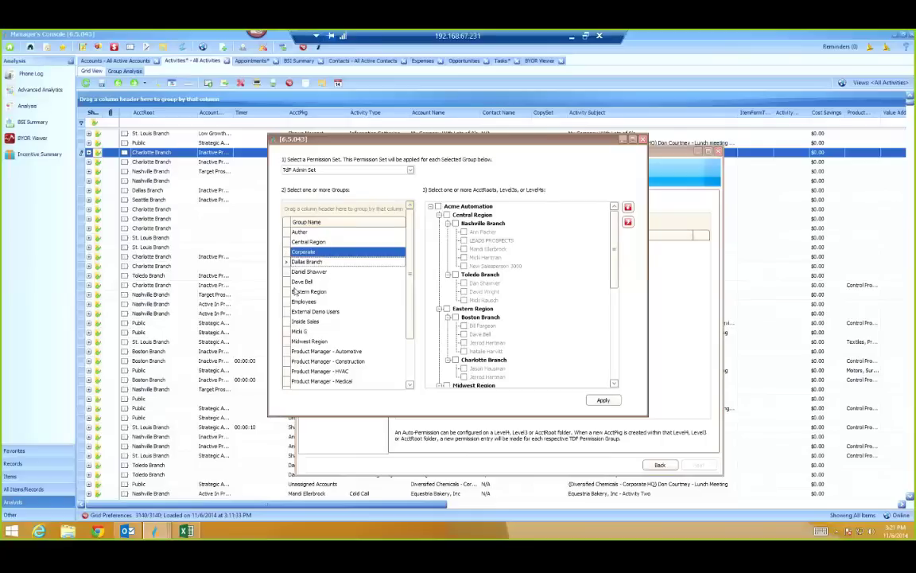
{"action": "left_click", "coordinate": [291, 261], "text": "ctrl"}
{"action": "left_click", "coordinate": [291, 291], "text": "ctrl"}
{"action": "left_click", "coordinate": [291, 331], "text": "ctrl"}
{"action": "left_click", "coordinate": [291, 371], "text": "ctrl"}
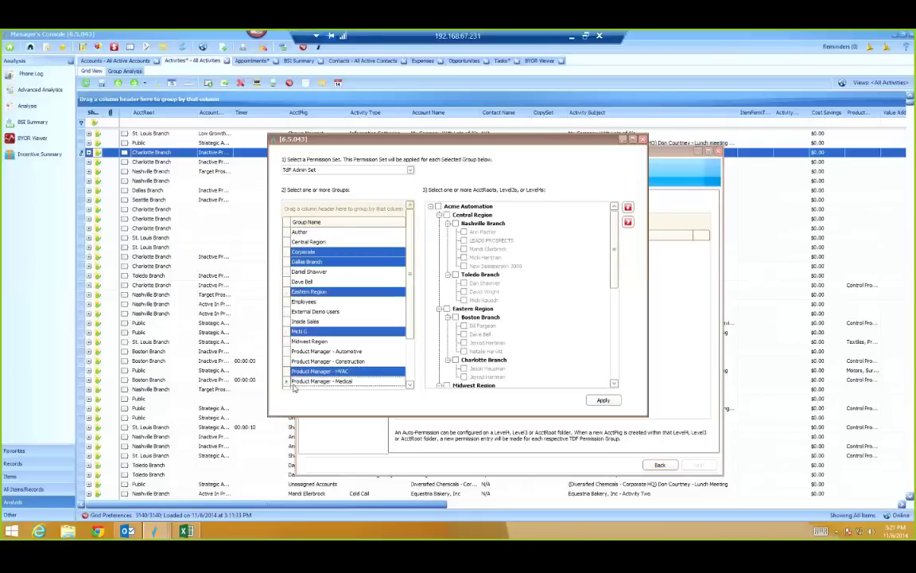
Step: Mark the Nashville, Toledo, Boston and Charlotte branches for the auto-permission and close the dialog without applying it
{"action": "left_click", "coordinate": [456, 223]}
{"action": "left_click", "coordinate": [456, 274]}
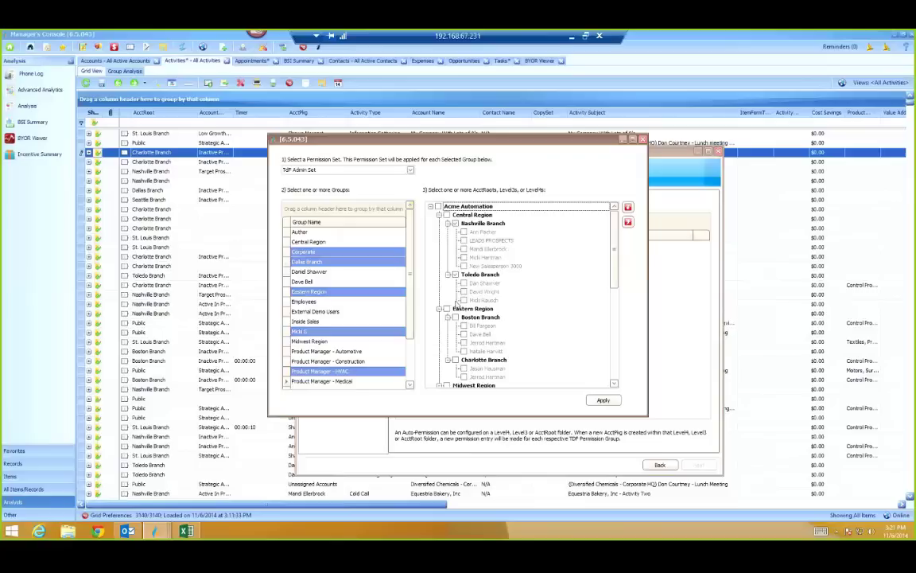
{"action": "left_click", "coordinate": [455, 318]}
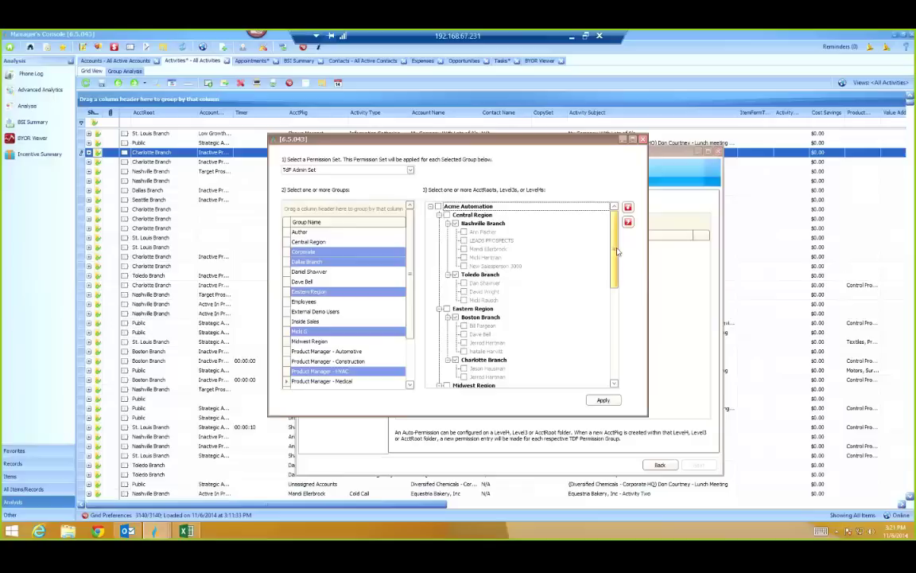
{"action": "scroll", "coordinate": [614, 288], "scroll_direction": "down", "scroll_amount": 4}
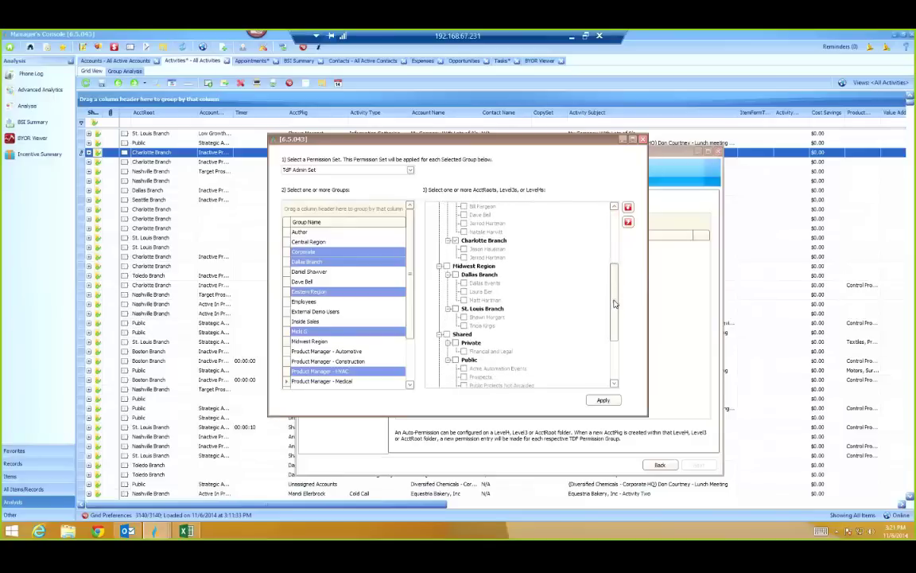
{"action": "scroll", "coordinate": [620, 277], "scroll_direction": "up", "scroll_amount": 4}
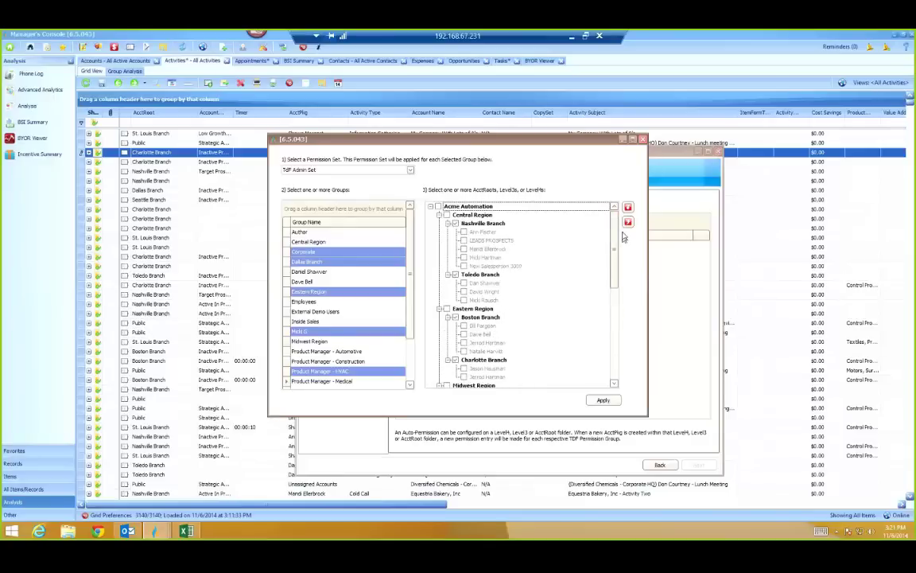
{"action": "left_click", "coordinate": [643, 140]}
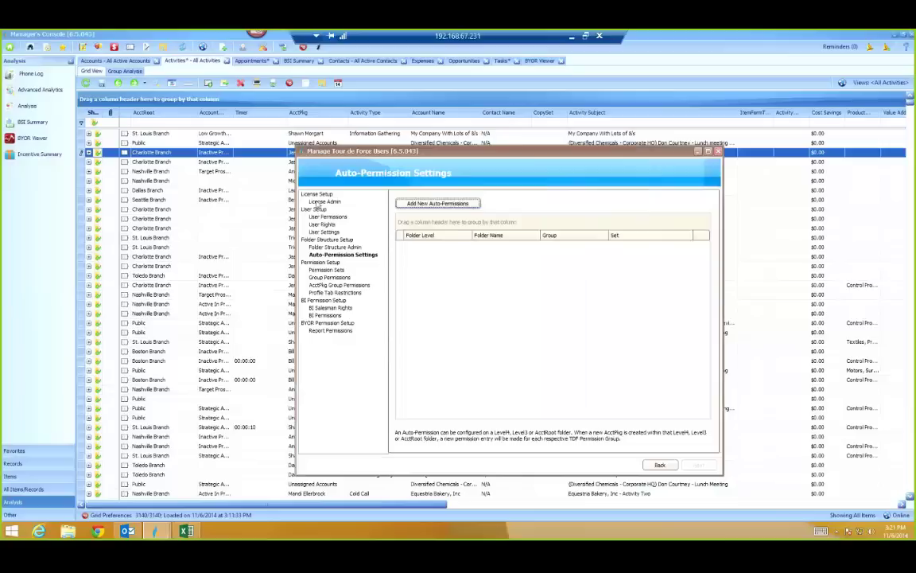
Step: Review License Admin and the full, lite and inactive user lists in User Permissions, and close the user management window
{"action": "left_click", "coordinate": [324, 202]}
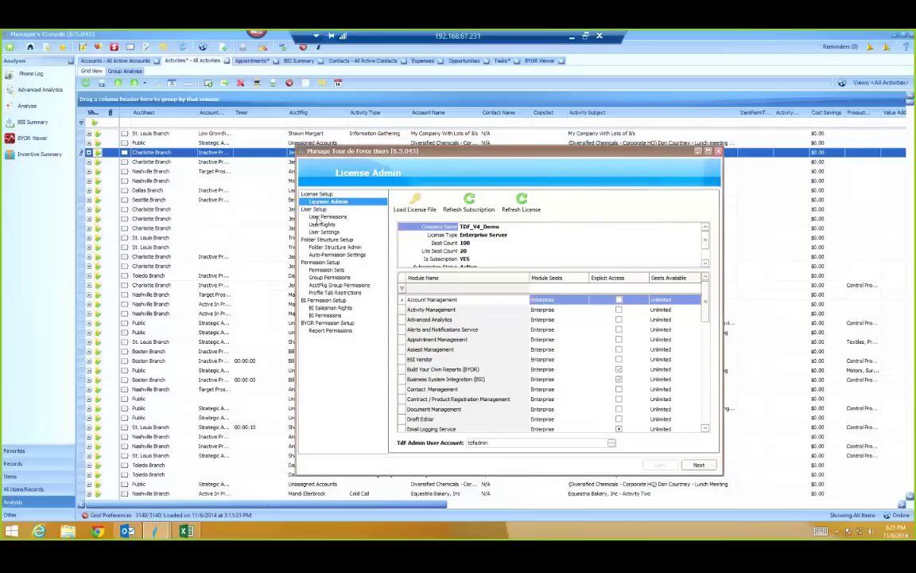
{"action": "left_click", "coordinate": [317, 219]}
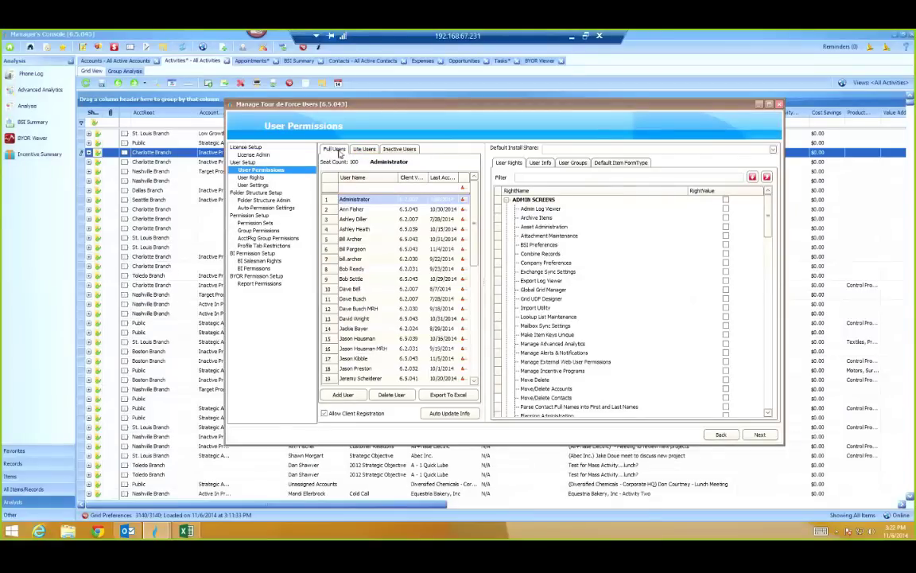
{"action": "left_click", "coordinate": [363, 150]}
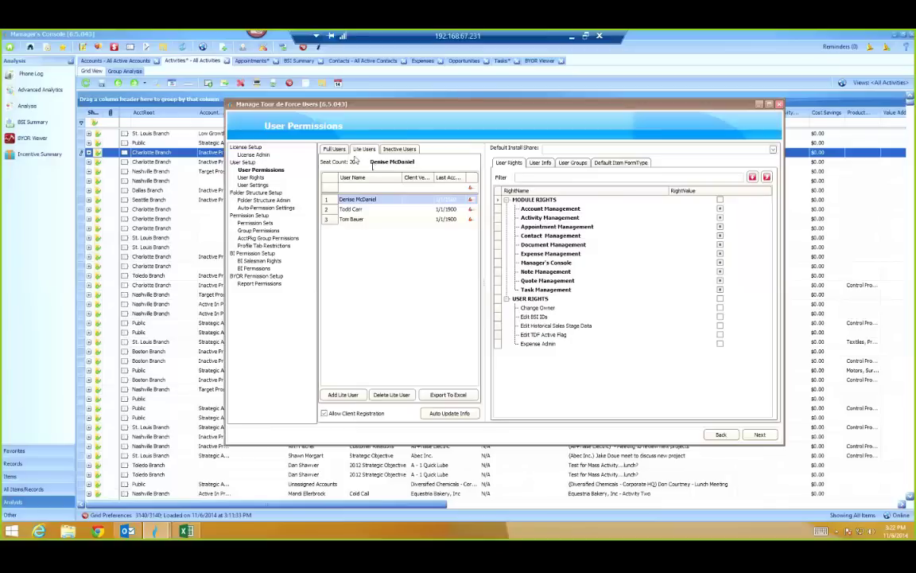
{"action": "left_click", "coordinate": [335, 149]}
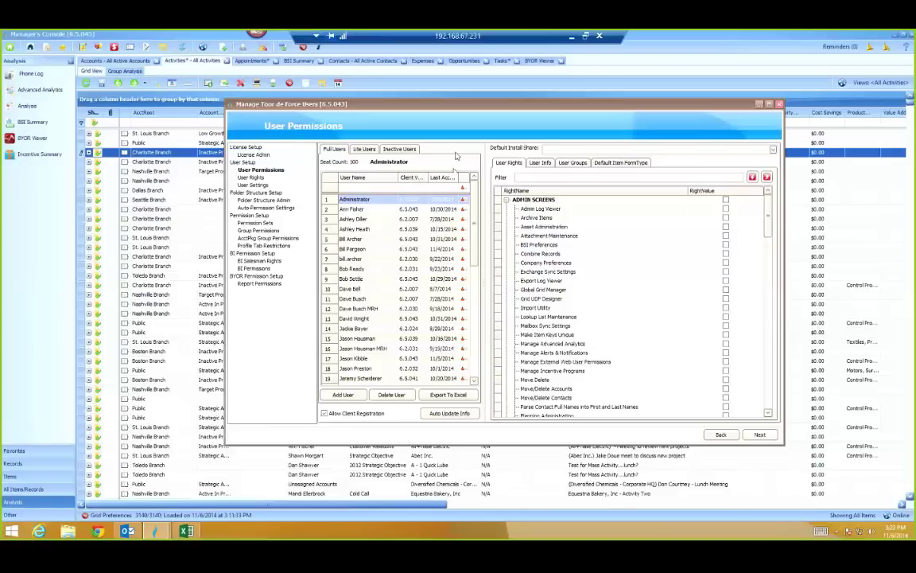
{"action": "left_click", "coordinate": [401, 150]}
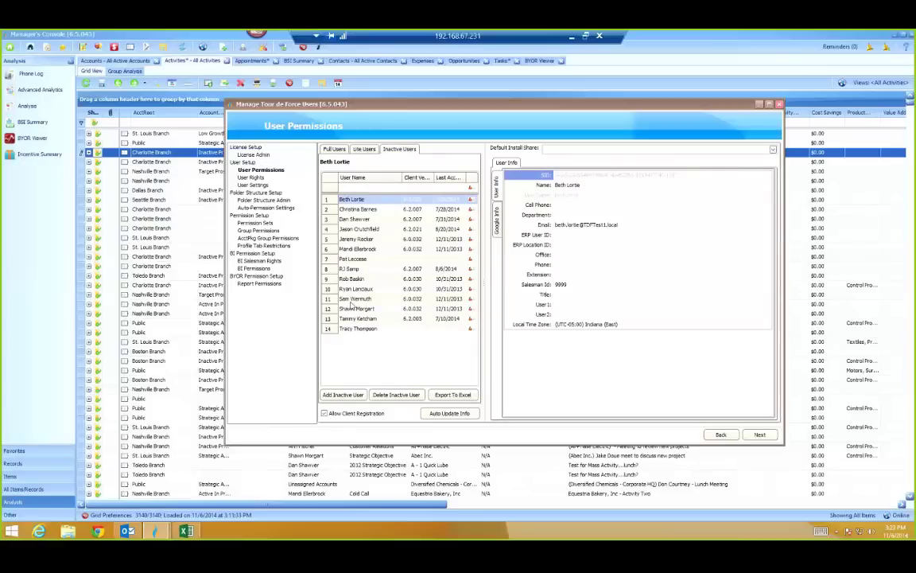
{"action": "left_click", "coordinate": [334, 149]}
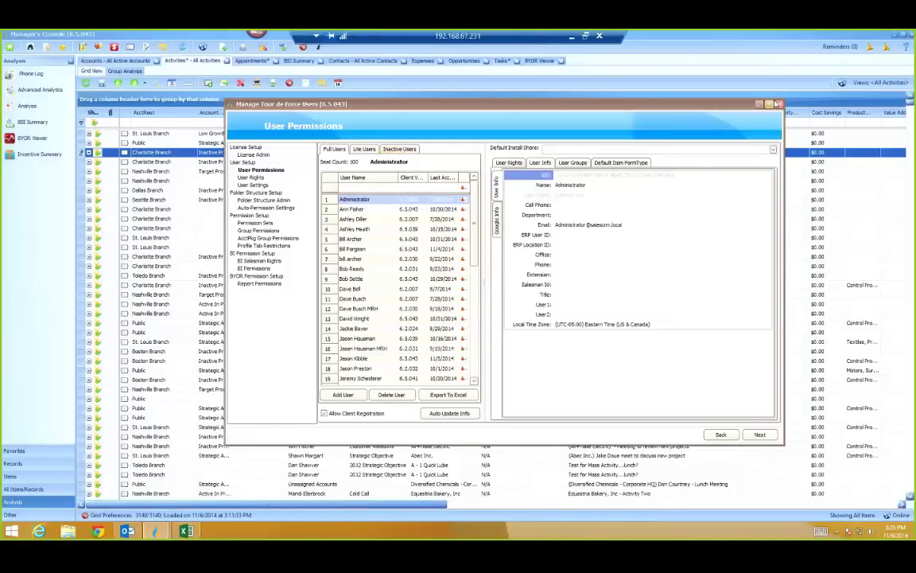
{"action": "left_click", "coordinate": [779, 105]}
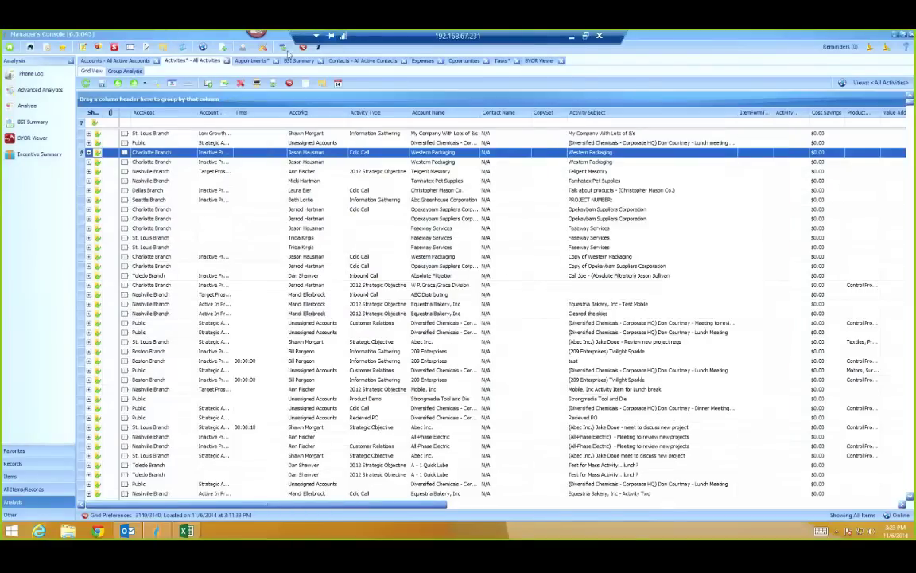
Step: Open the first QuickQuote dated 10/28/2014 in the Quote Manager and enlarge its window
{"action": "left_click", "coordinate": [85, 47]}
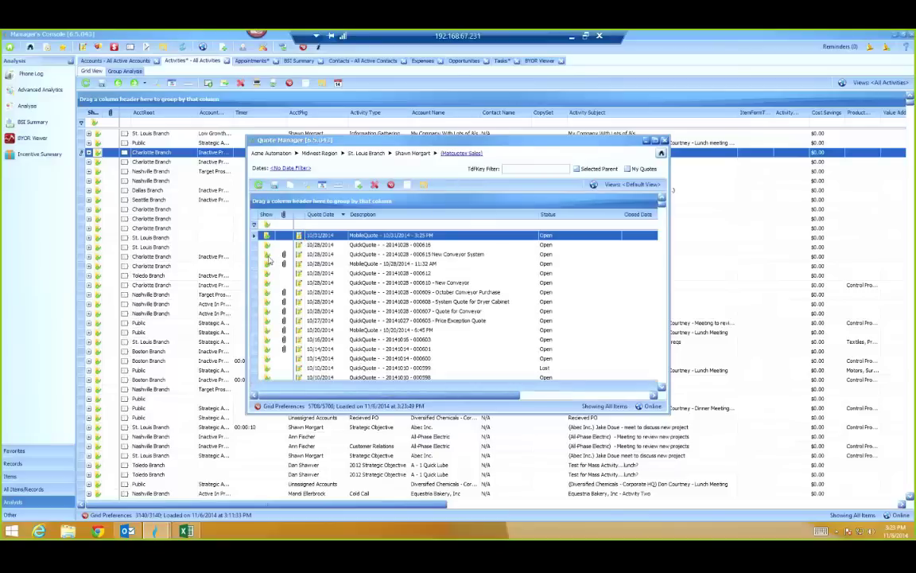
{"action": "left_click", "coordinate": [265, 244]}
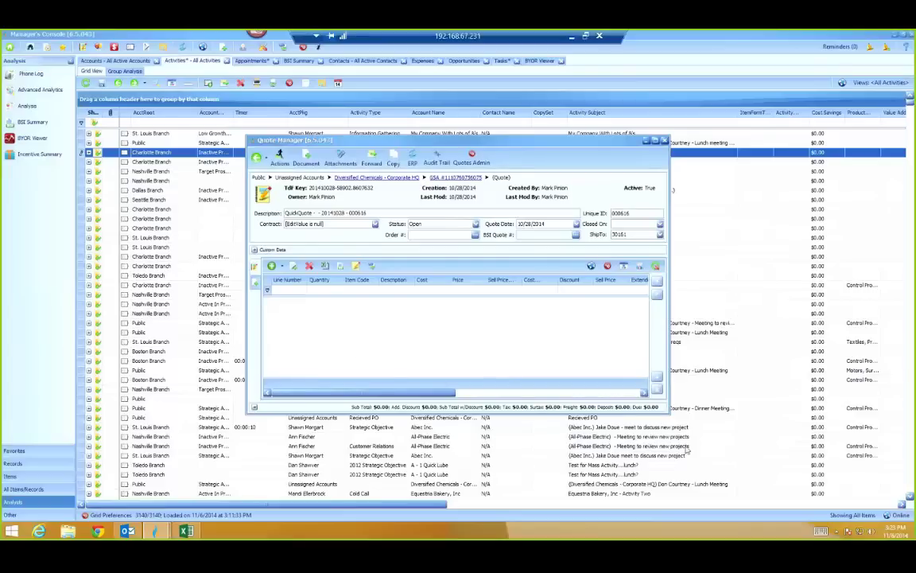
{"action": "left_click_drag", "start_coordinate": [672, 413], "coordinate": [751, 446]}
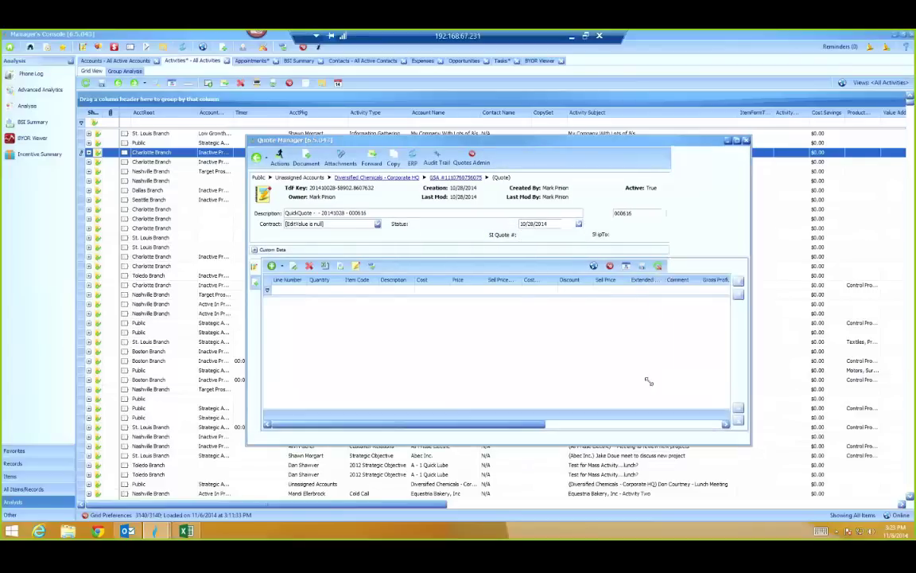
Step: Start adding products to the quote and search all product fields for "asco"
{"action": "left_click", "coordinate": [272, 267]}
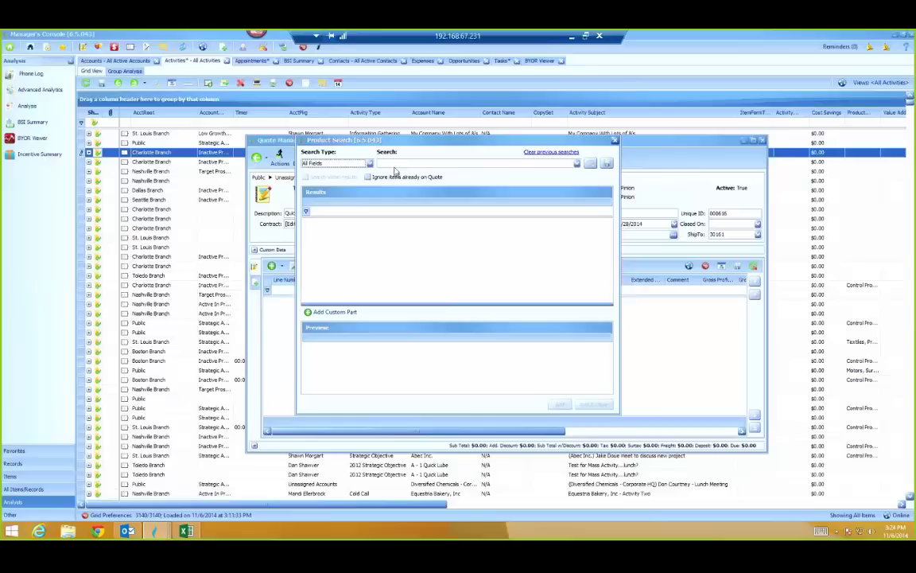
{"action": "type", "text": "sed"}
{"action": "type", "text": "co"}
{"action": "key", "text": "Return"}
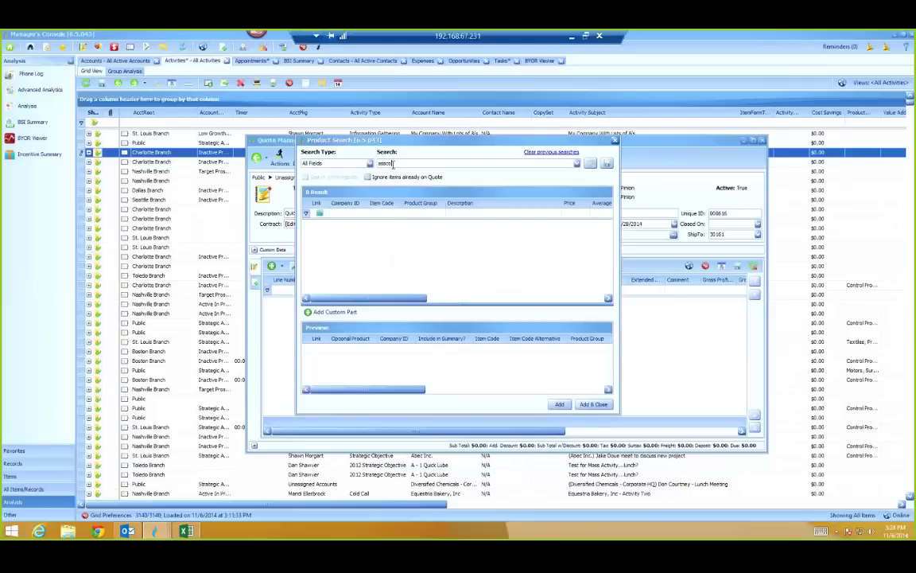
{"action": "double_click", "coordinate": [390, 164]}
{"action": "type", "text": "sesco"}
{"action": "key", "text": "Return"}
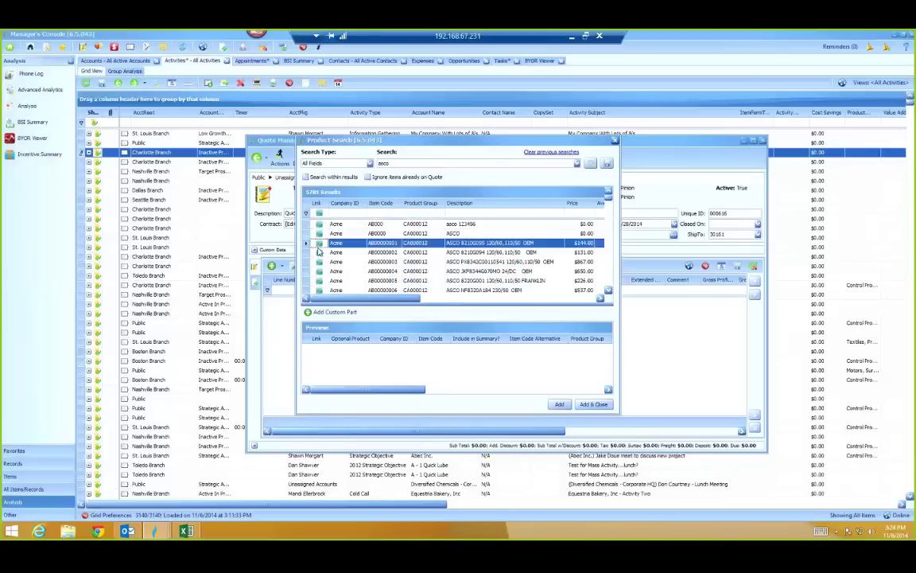
Step: Add items AB00000001, AB00000002, AB00000003 and AB00000005 to the quote and close the product search
{"action": "left_click", "coordinate": [319, 243]}
{"action": "left_click", "coordinate": [319, 252]}
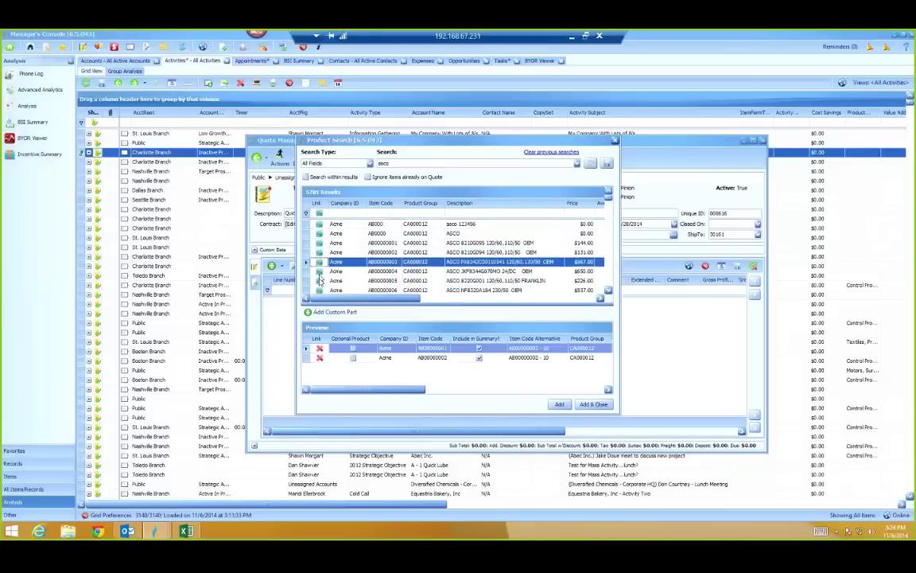
{"action": "left_click", "coordinate": [593, 404]}
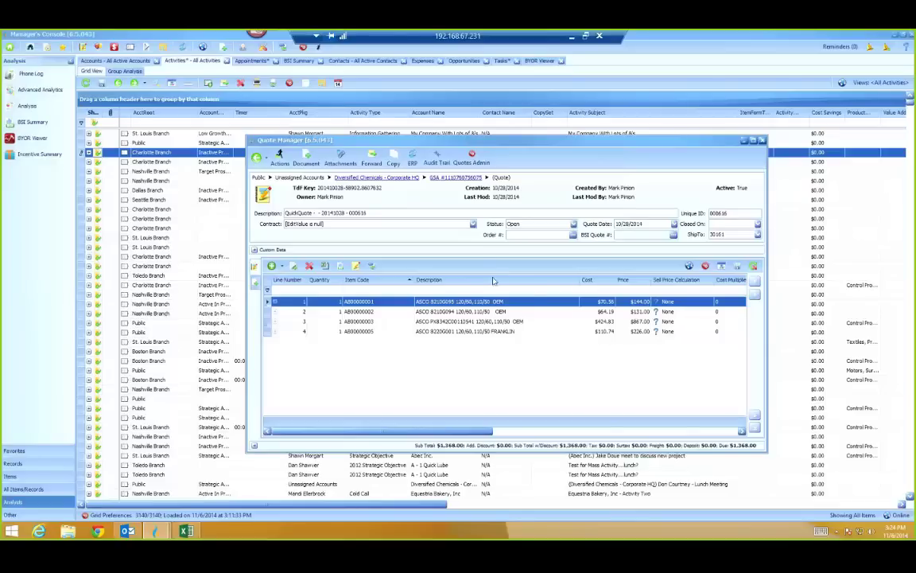
Step: Examine the quote's Contract choices and ERP options, and close the Quote Manager
{"action": "left_click", "coordinate": [473, 226]}
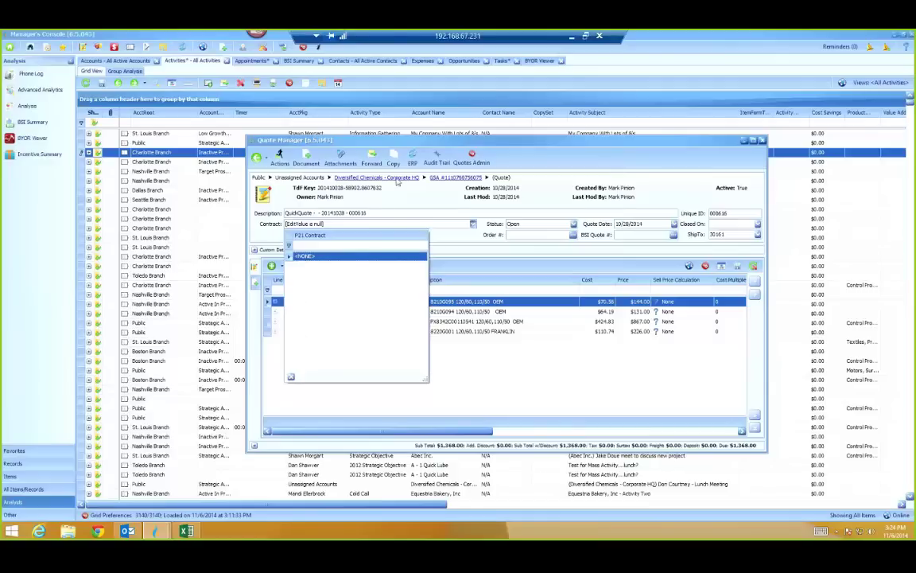
{"action": "left_click", "coordinate": [272, 235]}
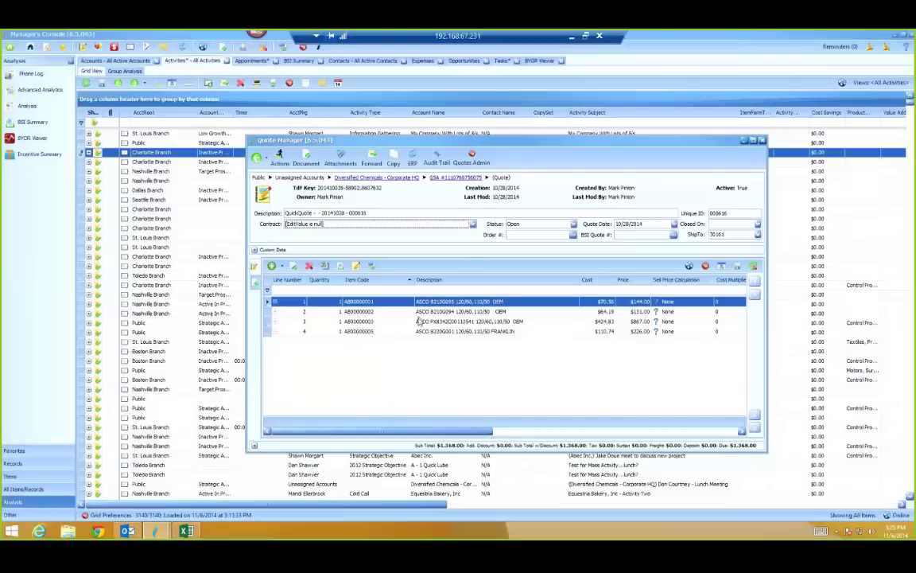
{"action": "left_click", "coordinate": [413, 160]}
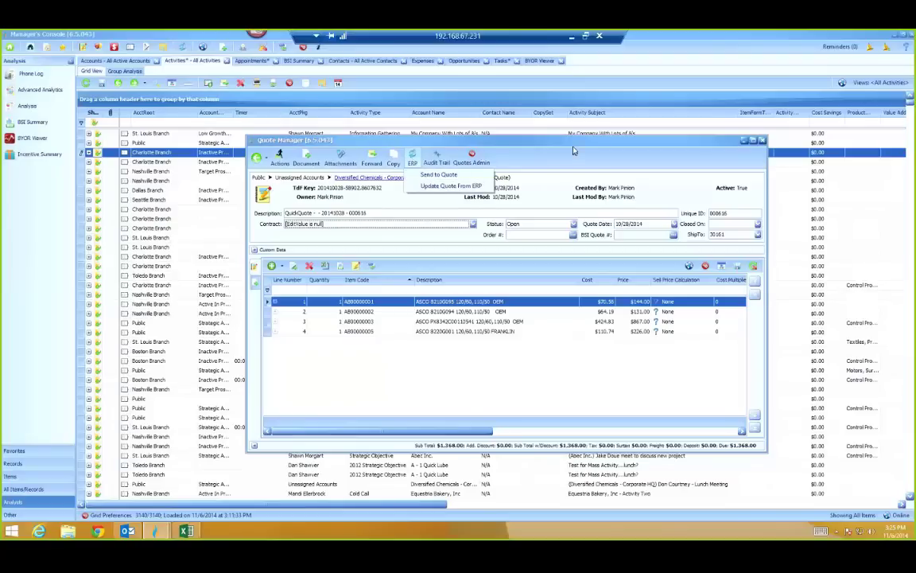
{"action": "left_click", "coordinate": [763, 141]}
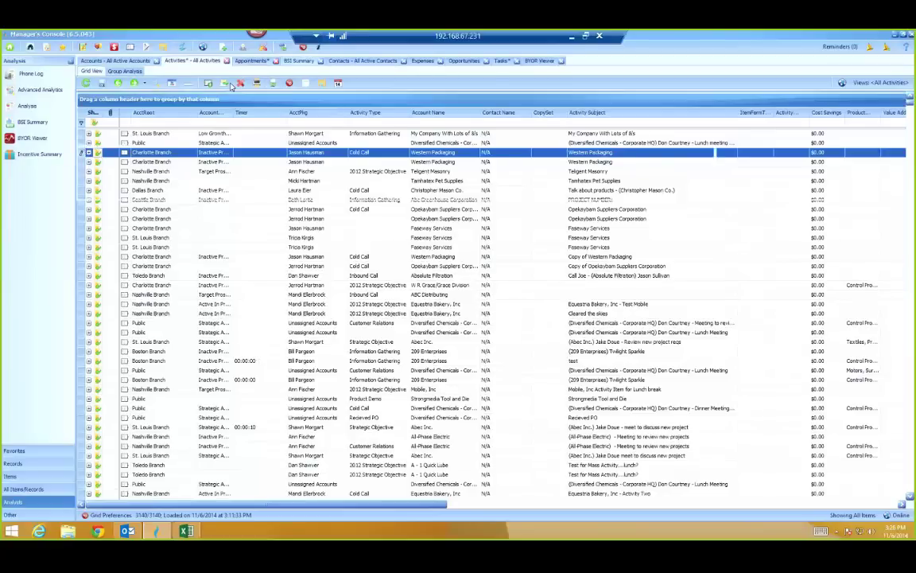
Step: Examine the Summary Settings options on the BSI Summary
{"action": "left_click", "coordinate": [299, 61]}
{"action": "left_click", "coordinate": [128, 73]}
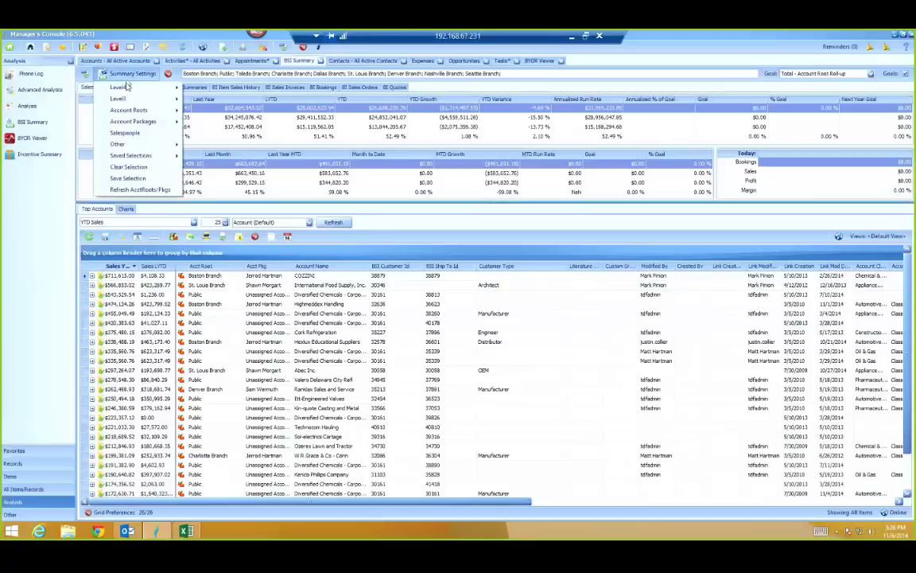
{"action": "left_click", "coordinate": [127, 73]}
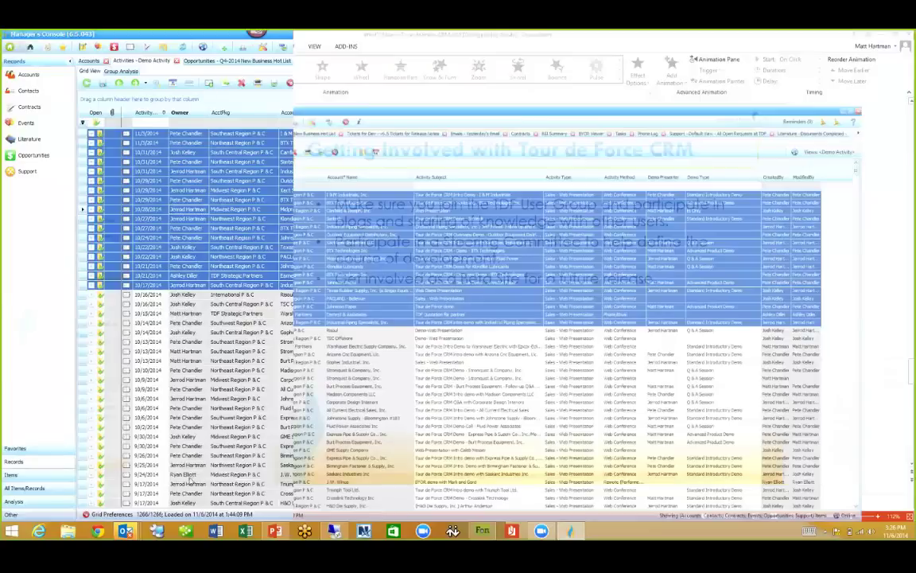
Step: Switch to Chrome in a maximized window and show the TDF Mobile home page
{"action": "left_click", "coordinate": [893, 35]}
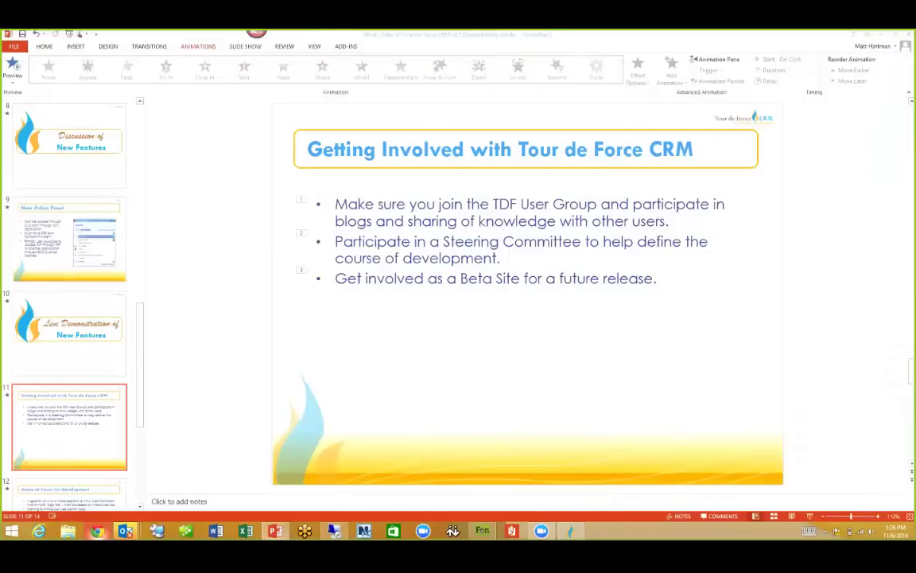
{"action": "left_click", "coordinate": [97, 531]}
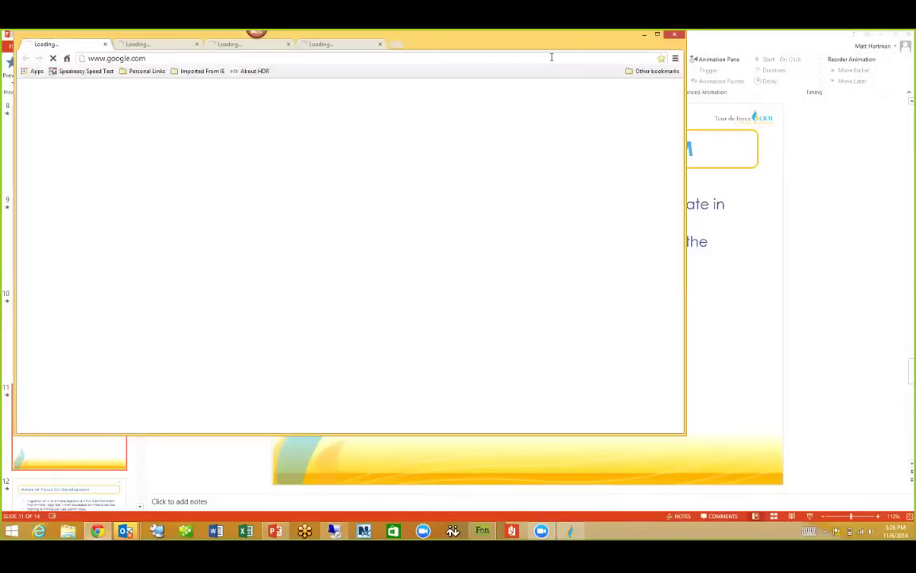
{"action": "double_click", "coordinate": [568, 46]}
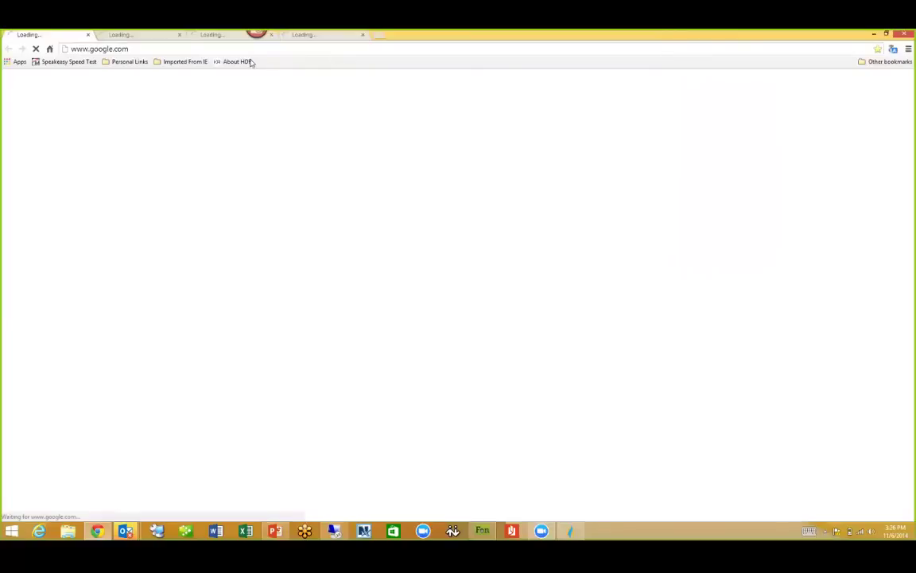
{"action": "left_click", "coordinate": [222, 35]}
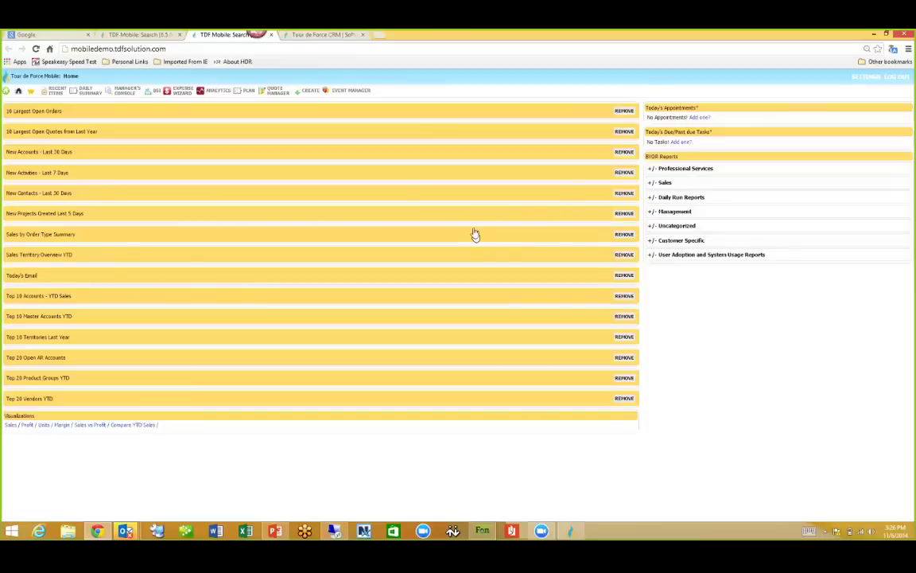
Step: Expand the Sales, Daily Run Reports and Management groups of the BYOR Reports
{"action": "left_click", "coordinate": [665, 183]}
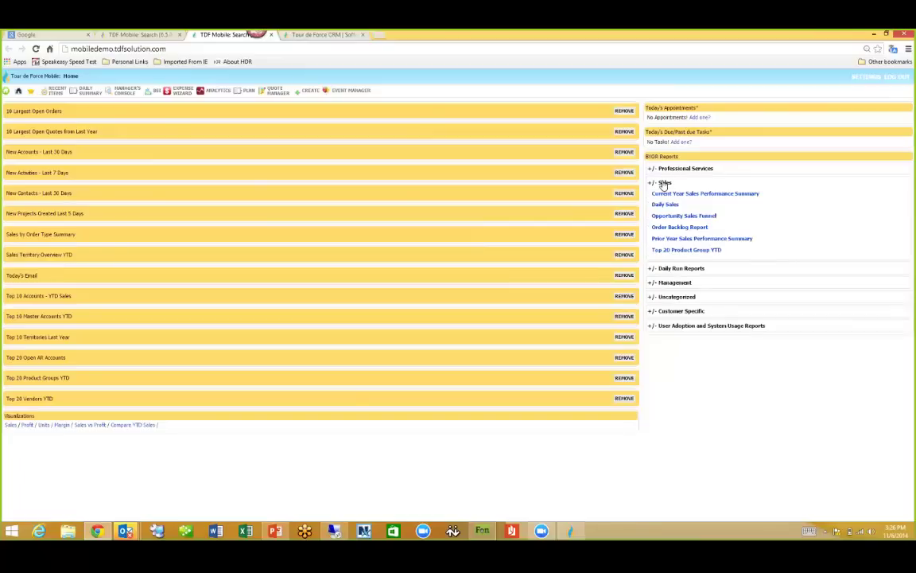
{"action": "left_click", "coordinate": [671, 270]}
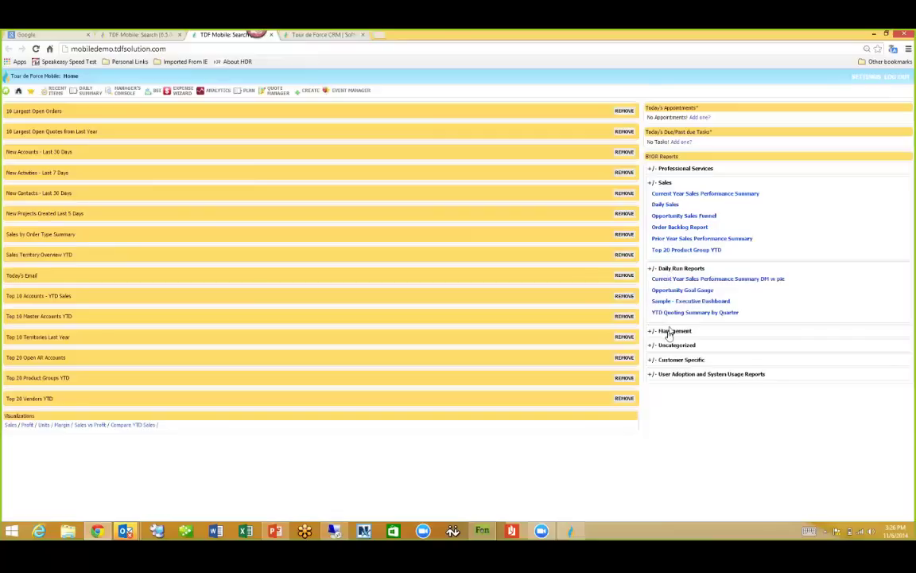
{"action": "left_click", "coordinate": [669, 331]}
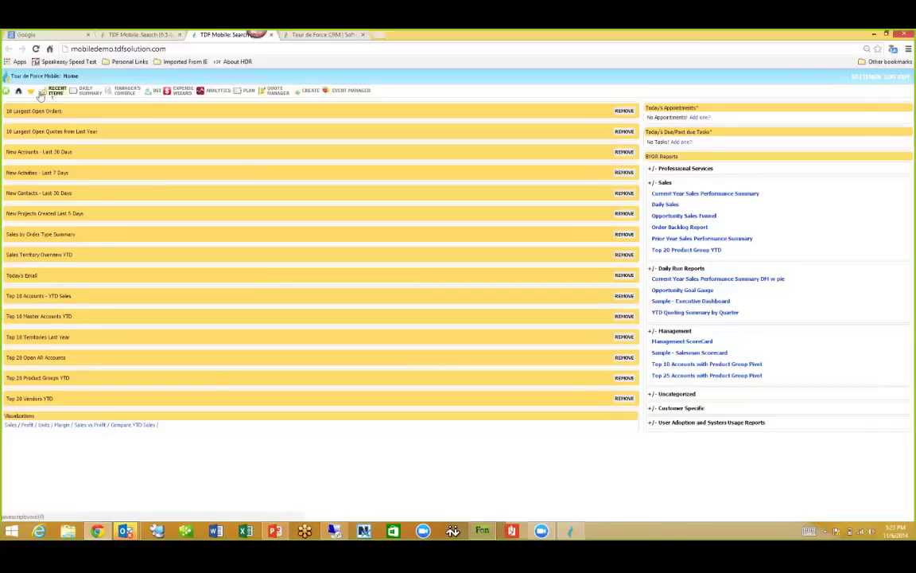
Step: Examine the Favorites and Recent Items lists, and return to Favorites
{"action": "left_click", "coordinate": [34, 93]}
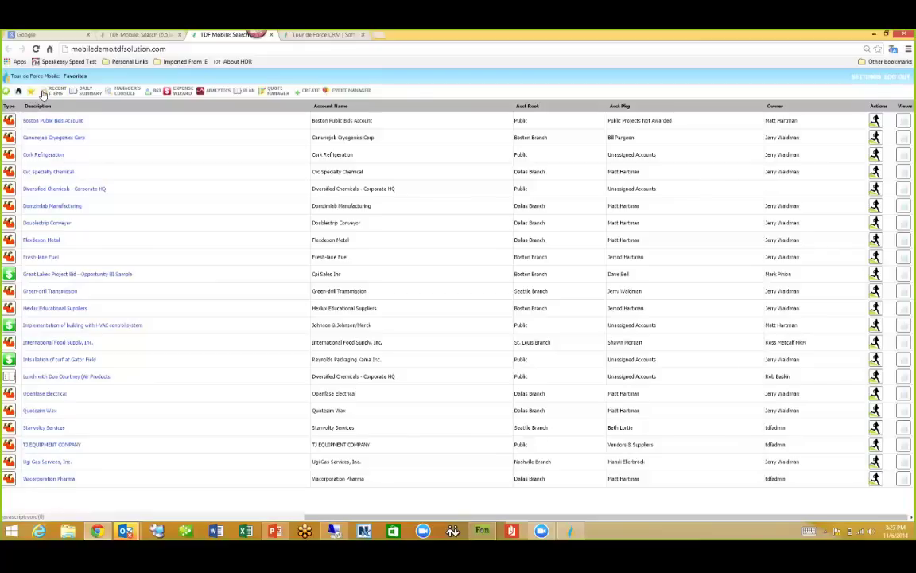
{"action": "left_click", "coordinate": [48, 93]}
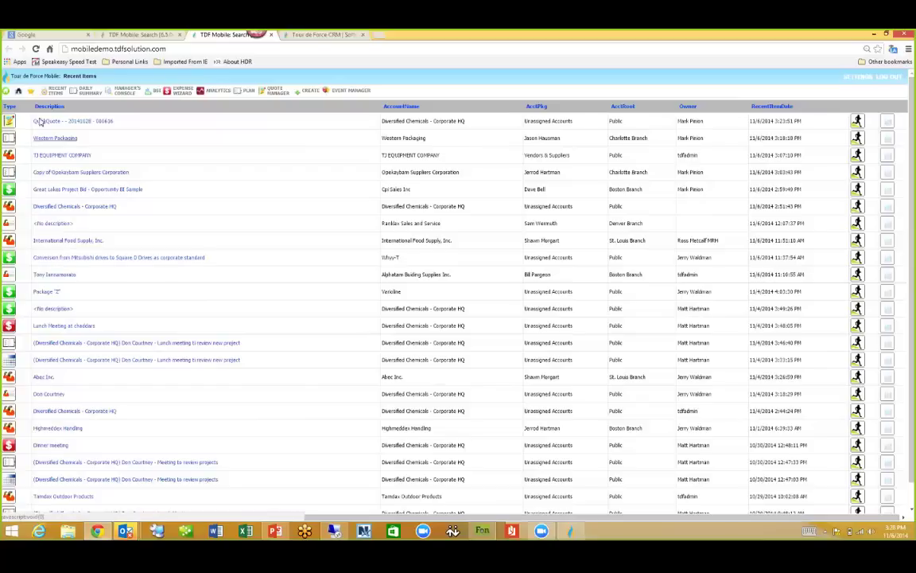
{"action": "left_click", "coordinate": [30, 92]}
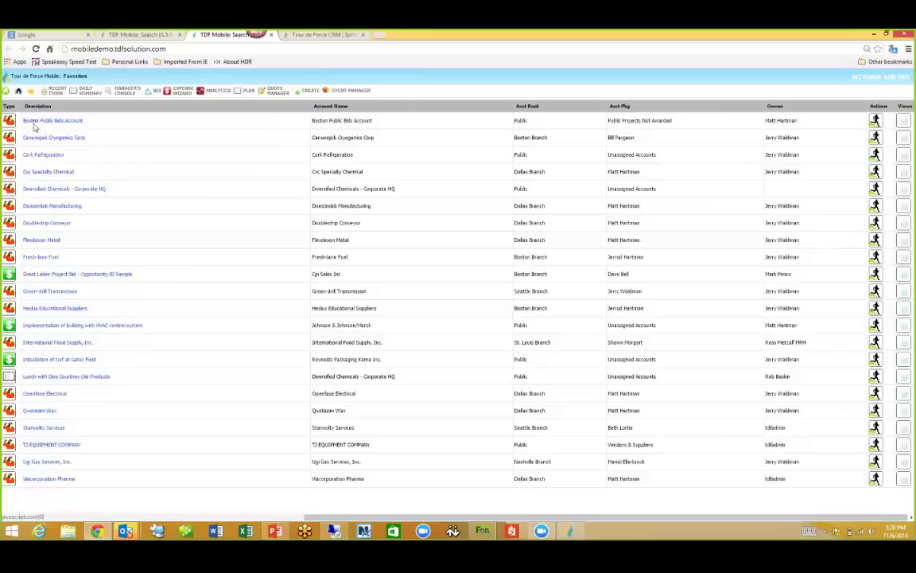
Step: Open the Diversified Chemicals - Corporate HQ account from Favorites in its full-page form at an enlarged page size
{"action": "left_click", "coordinate": [45, 188]}
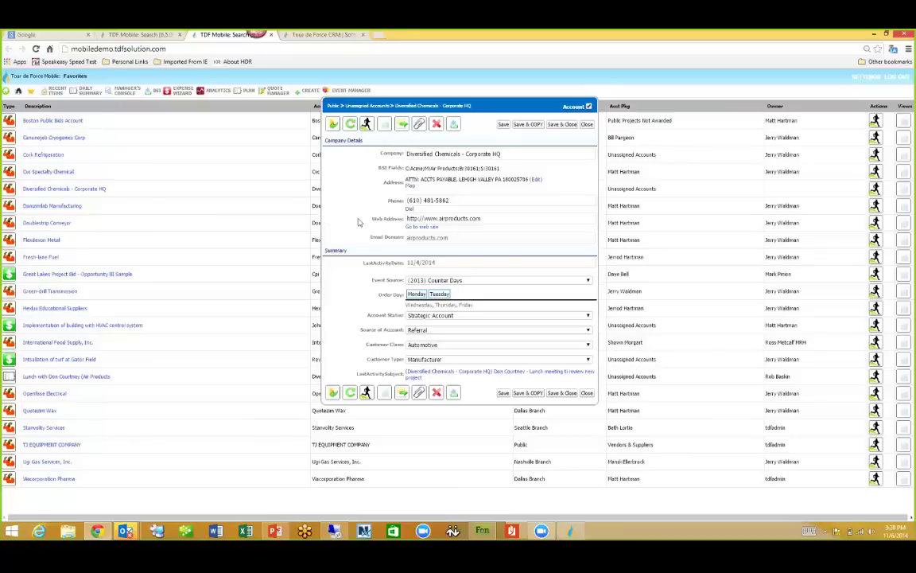
{"action": "left_click", "coordinate": [333, 126]}
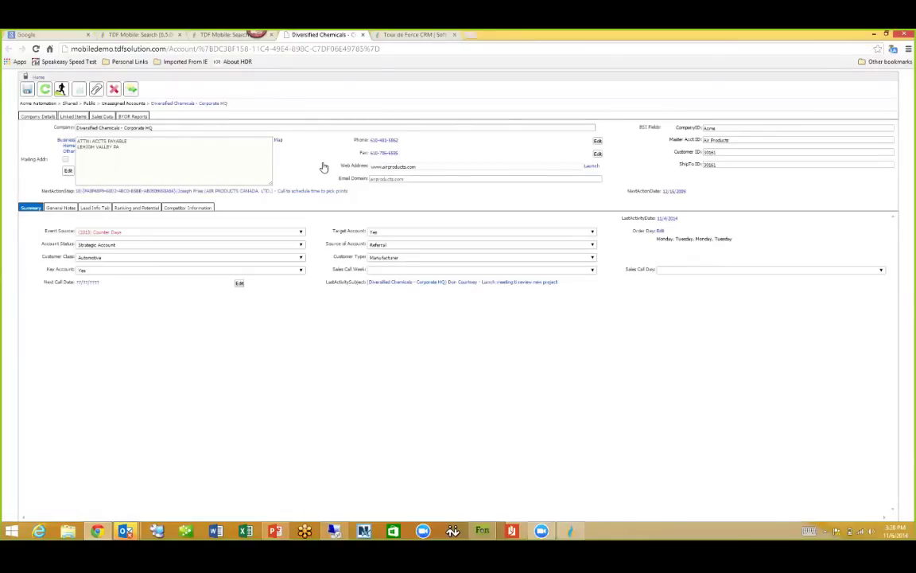
{"action": "key", "text": "ctrl+plus"}
{"action": "key", "text": "ctrl+plus"}
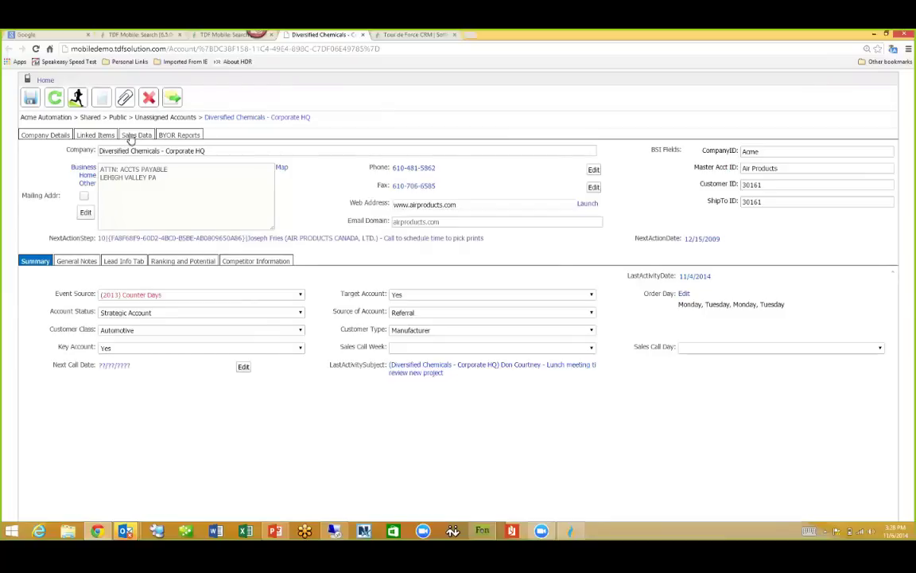
Step: Examine the account's BYOR reports and sales data, and return to its company details
{"action": "left_click", "coordinate": [174, 135]}
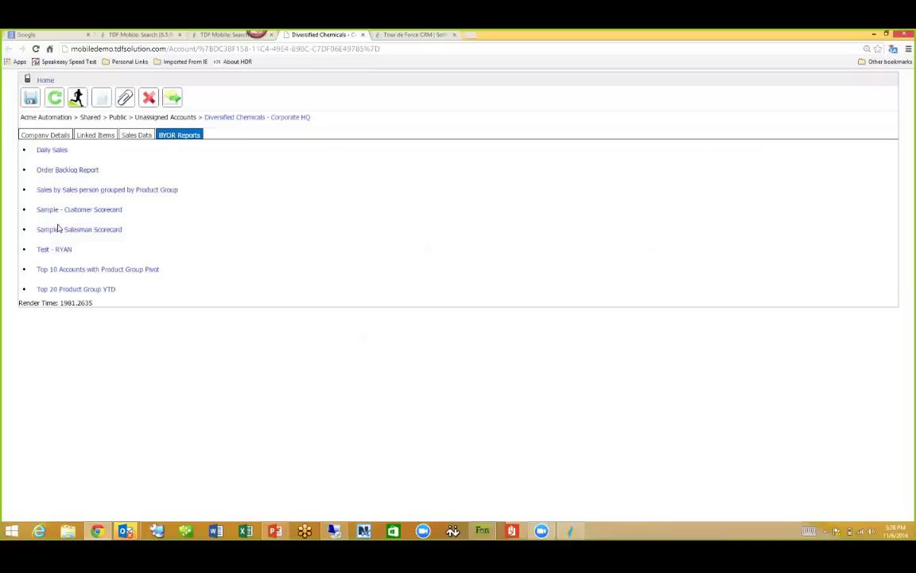
{"action": "left_click", "coordinate": [130, 136]}
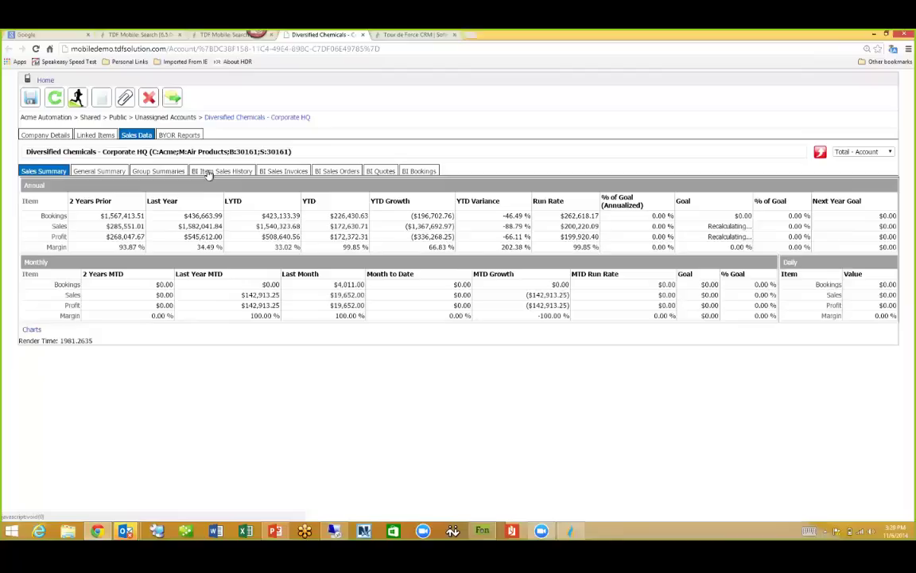
{"action": "left_click", "coordinate": [46, 135]}
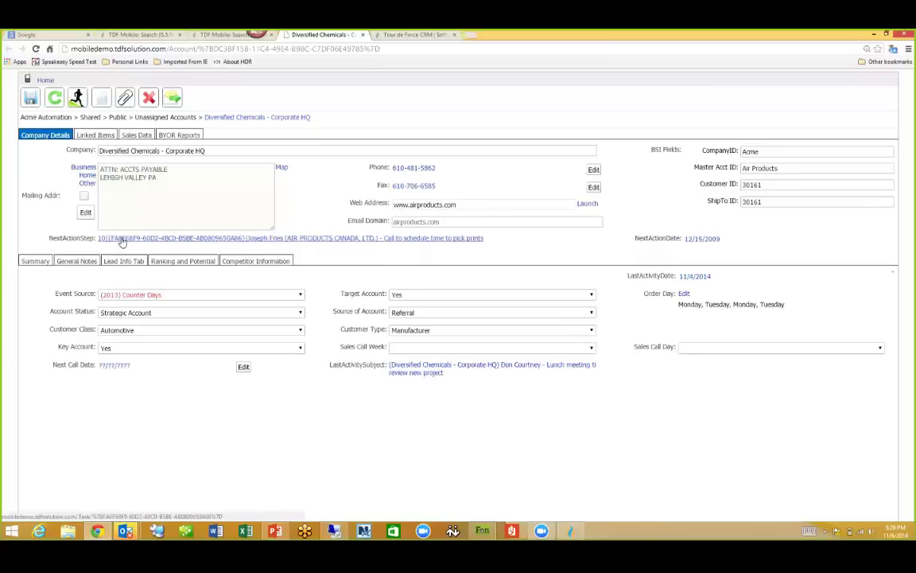
Step: Open the account's next-action task, and save and close it
{"action": "left_click", "coordinate": [343, 239]}
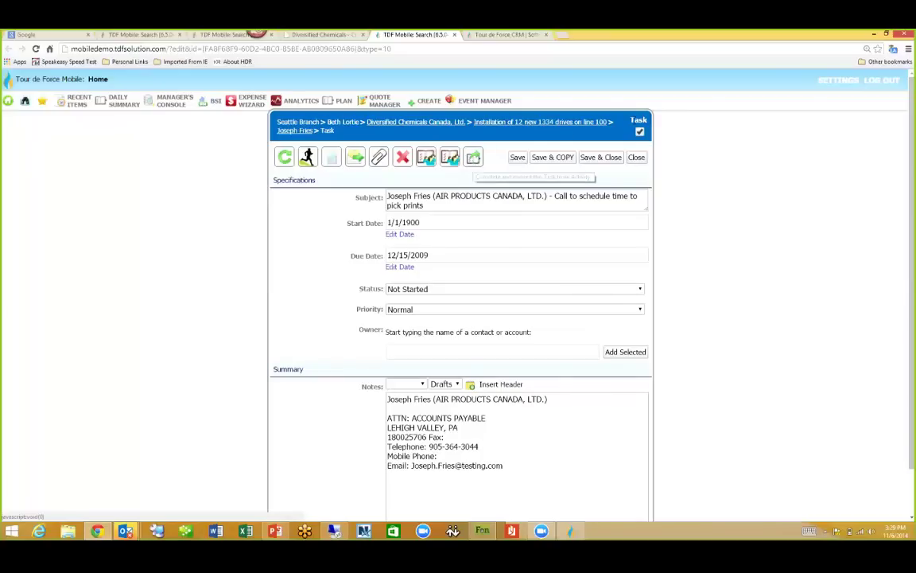
{"action": "left_click", "coordinate": [599, 157]}
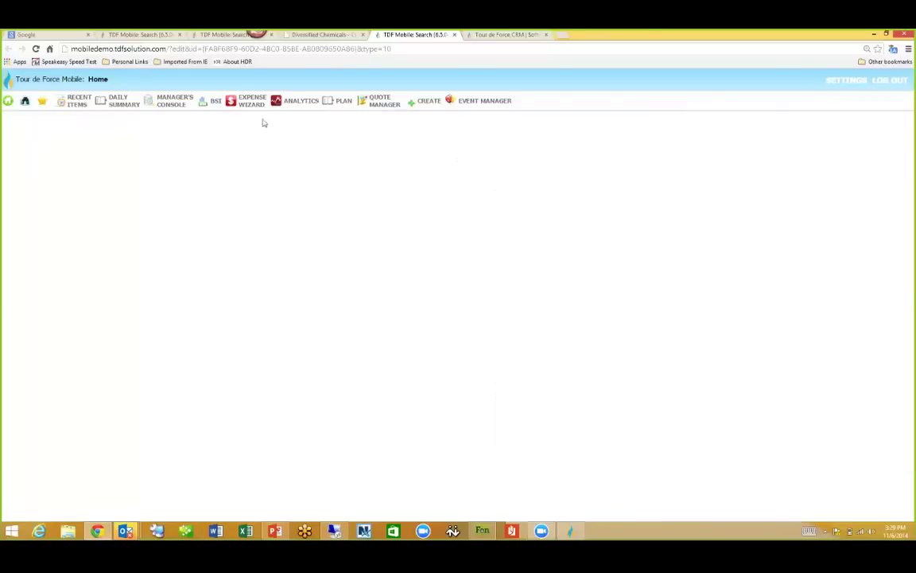
Step: Open the BSI Summary settings, search account packages by a salesperson's first name, and try selecting and clearing packages
{"action": "left_click", "coordinate": [212, 104]}
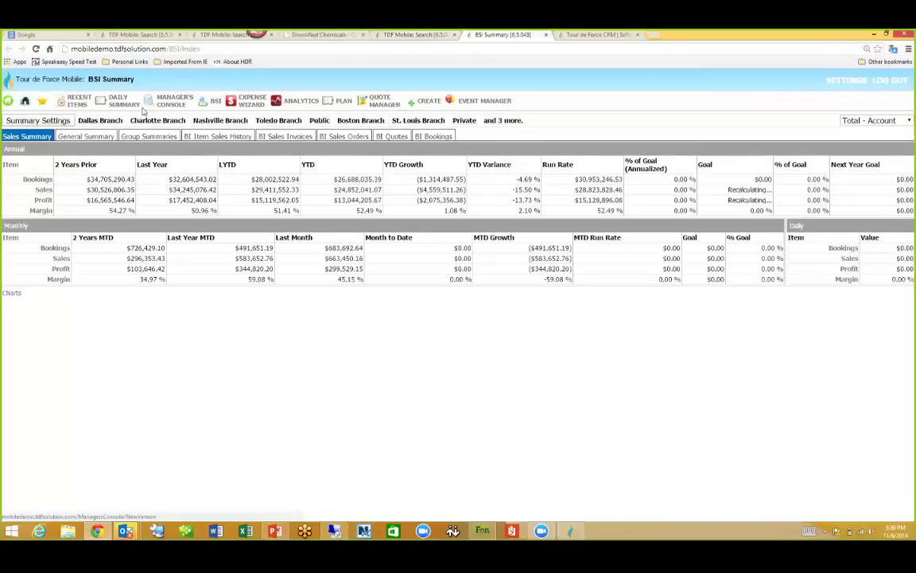
{"action": "left_click", "coordinate": [35, 121]}
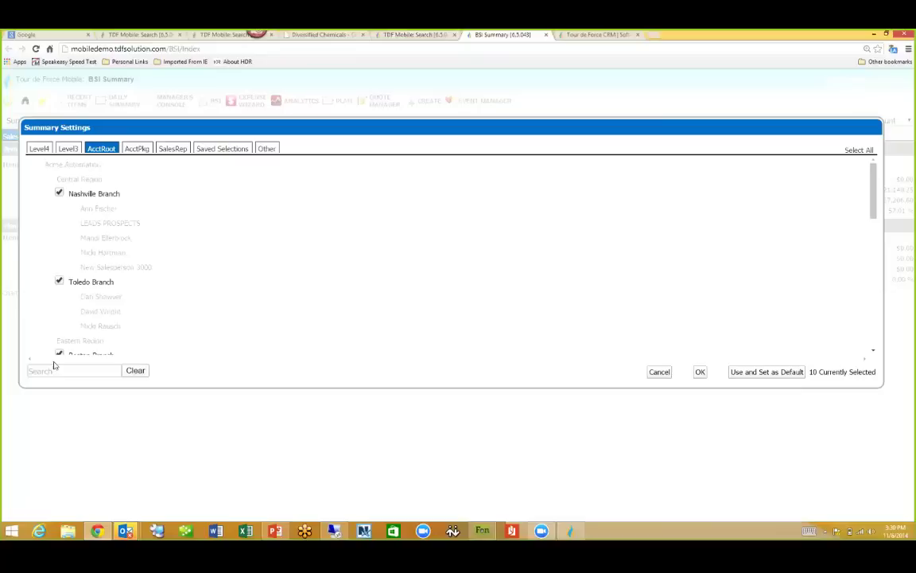
{"action": "left_click", "coordinate": [138, 149]}
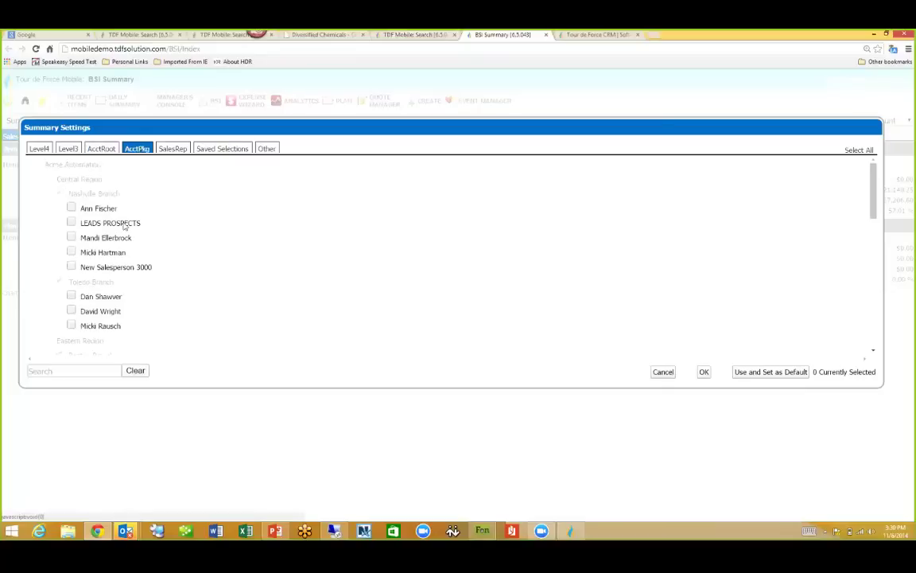
{"action": "left_click", "coordinate": [47, 371]}
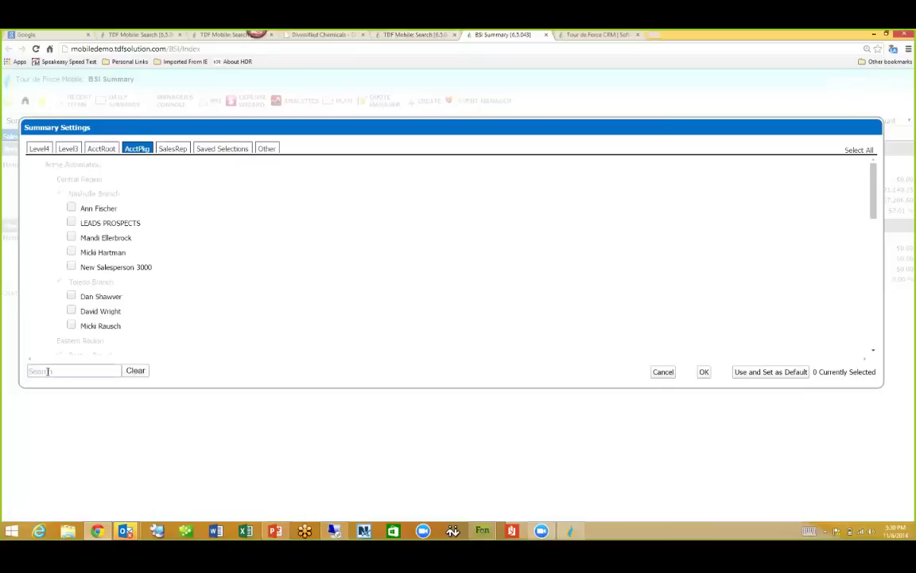
{"action": "type", "text": "david"}
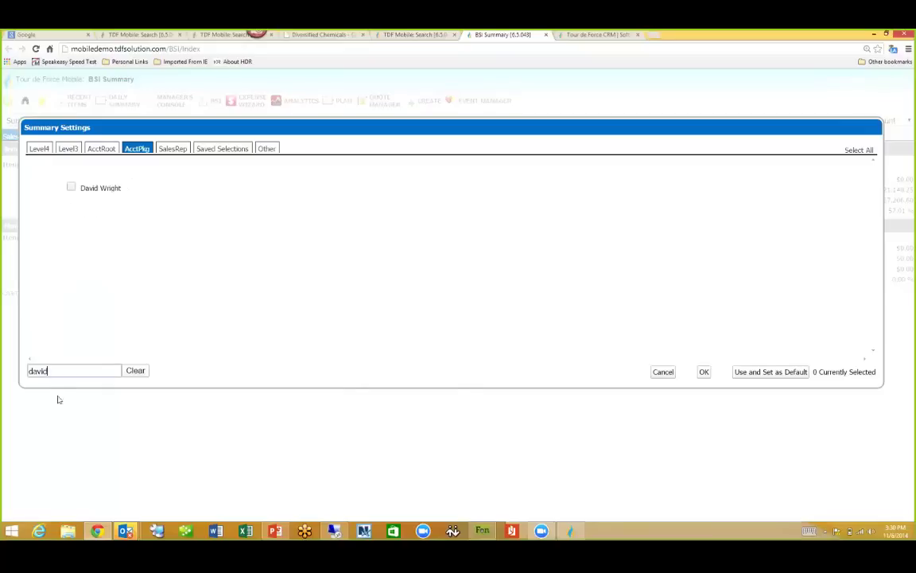
{"action": "left_click", "coordinate": [71, 187]}
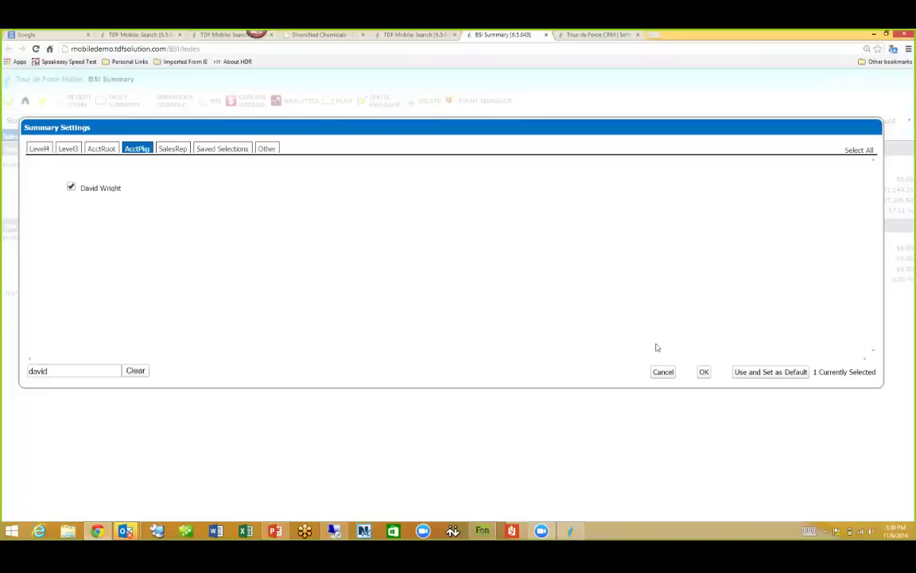
{"action": "left_click", "coordinate": [859, 152]}
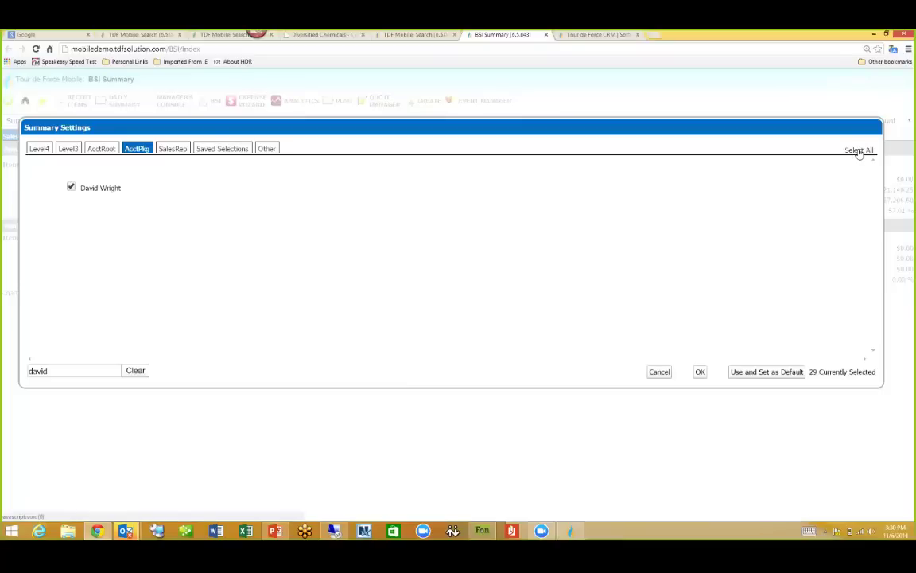
{"action": "left_click", "coordinate": [859, 151]}
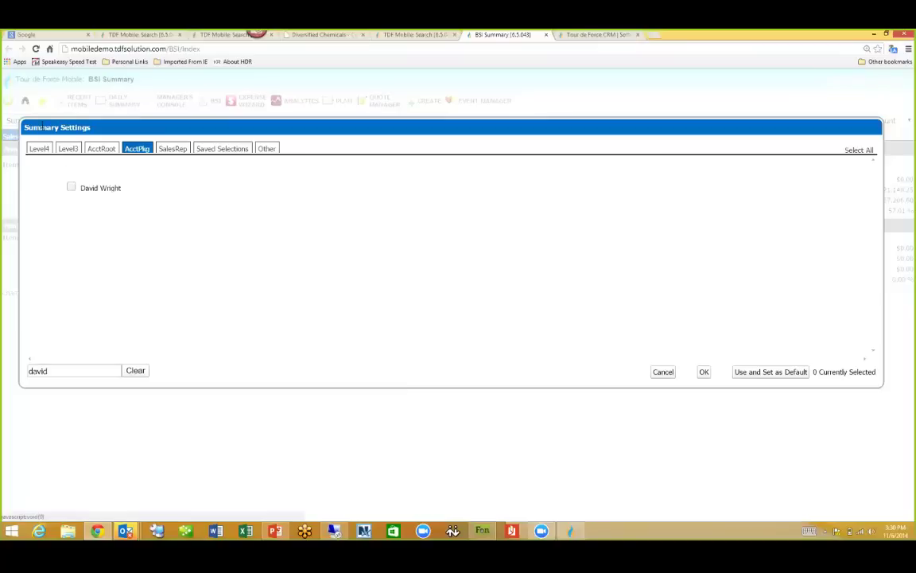
Step: Examine the Level4, Level3 and Other selection options with the search cleared, and cancel the Summary Settings
{"action": "left_click", "coordinate": [40, 150]}
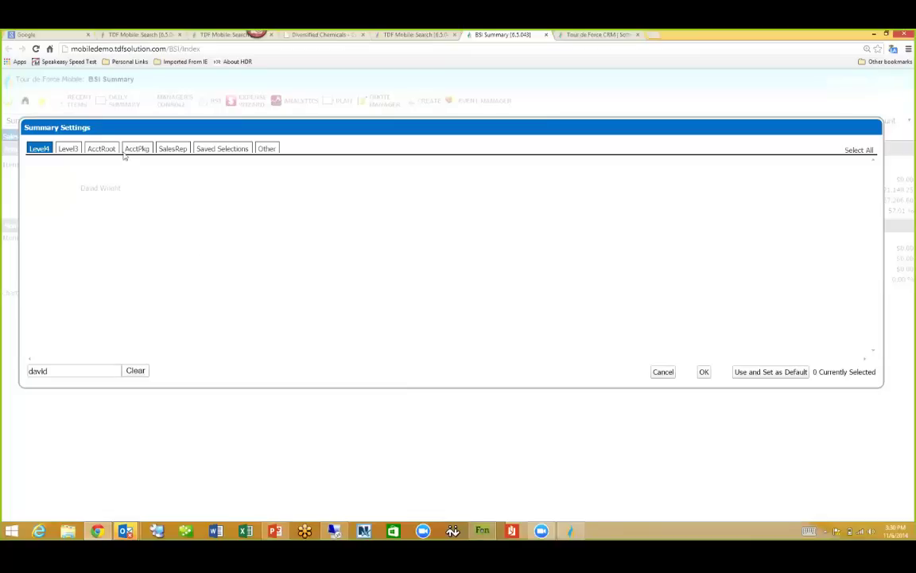
{"action": "left_click", "coordinate": [70, 149]}
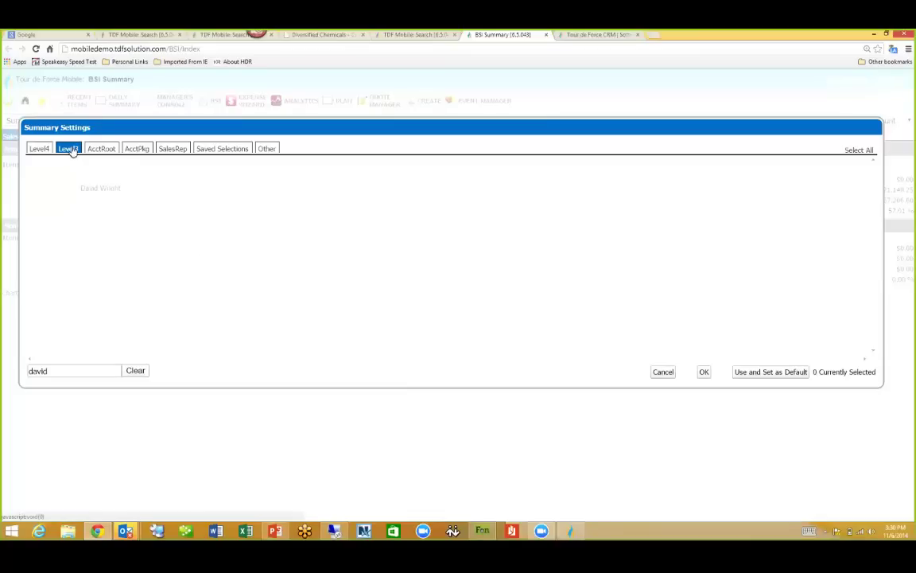
{"action": "left_click", "coordinate": [135, 374]}
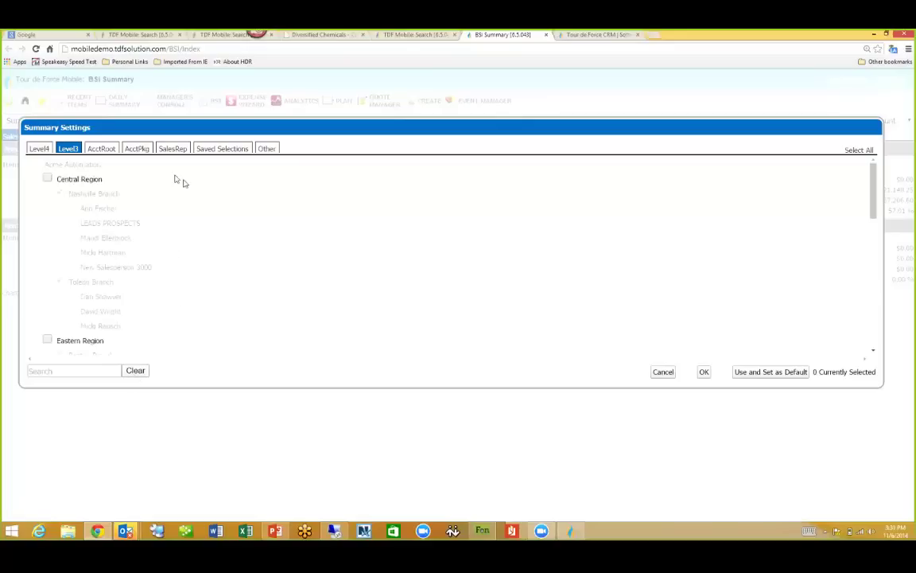
{"action": "left_click", "coordinate": [262, 149]}
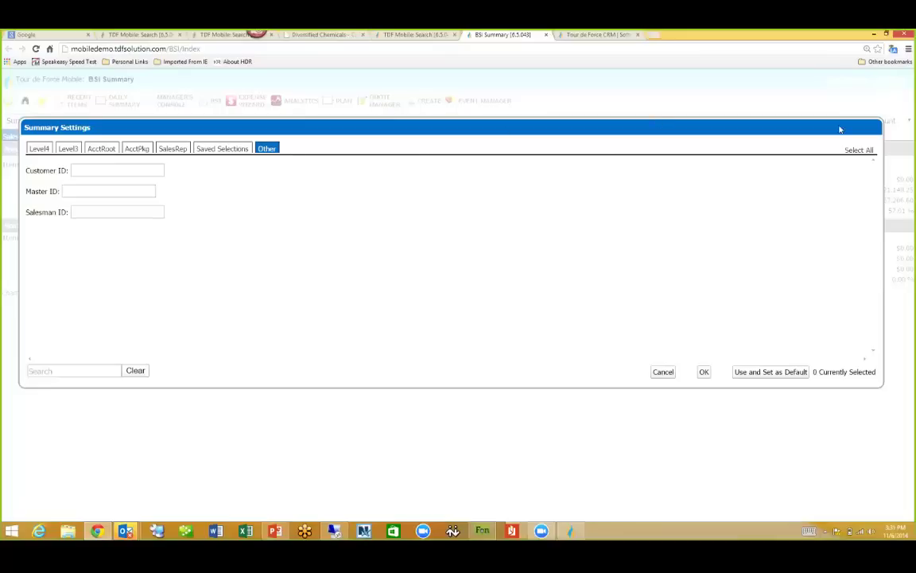
{"action": "left_click", "coordinate": [663, 371]}
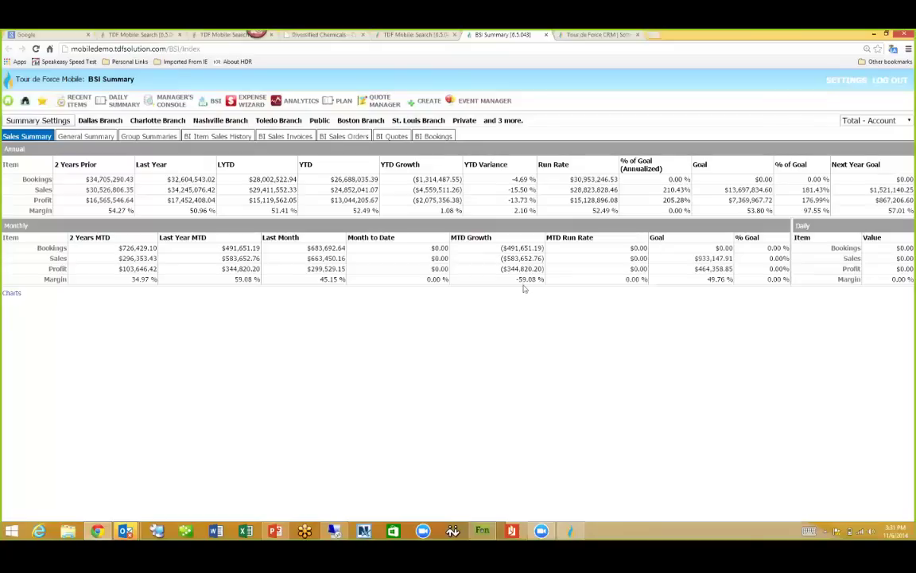
Step: Open the recent Western Packaging activity and start forwarding it to other users
{"action": "left_click", "coordinate": [80, 102]}
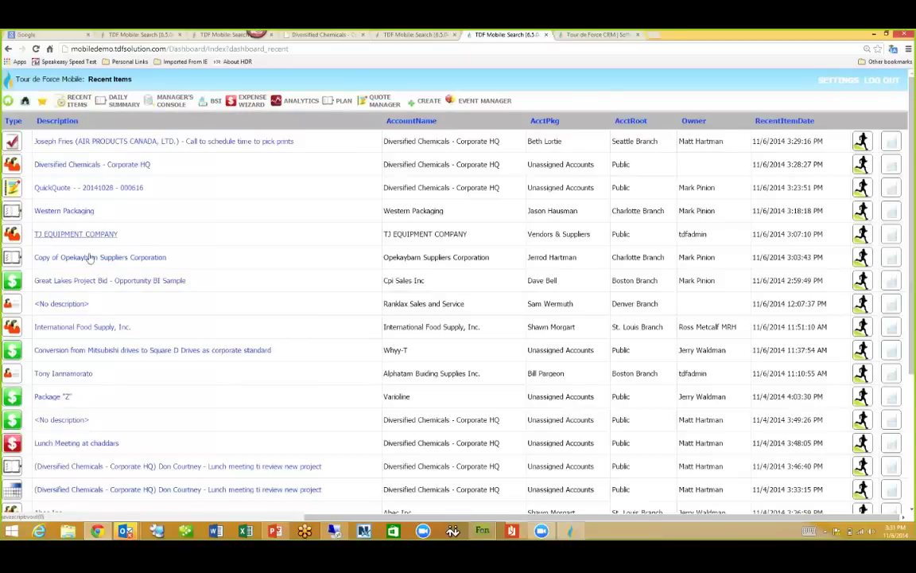
{"action": "left_click", "coordinate": [64, 214]}
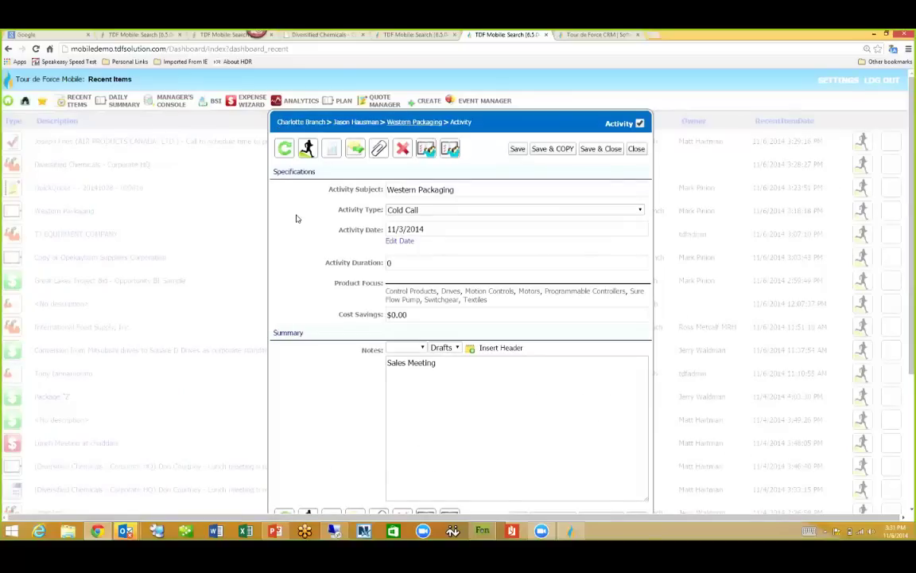
{"action": "left_click", "coordinate": [356, 150]}
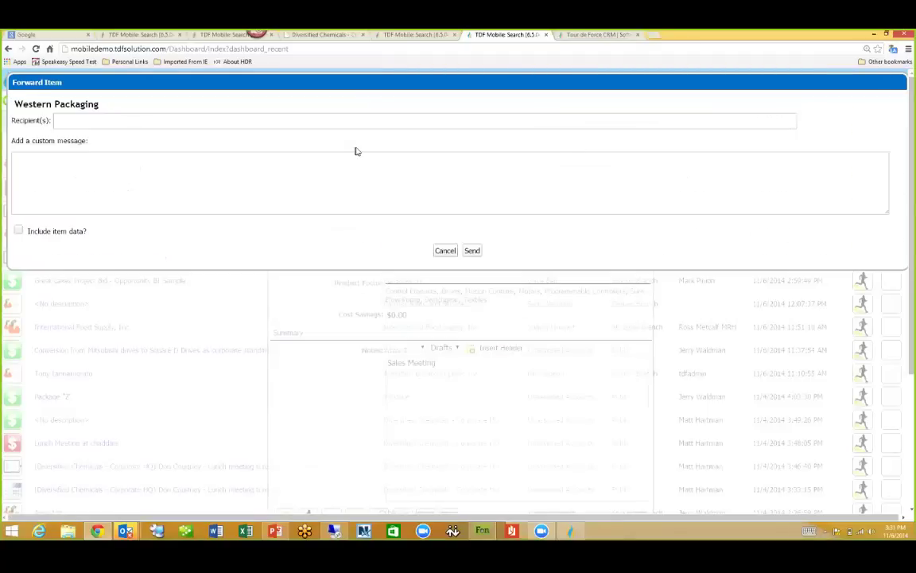
Step: Forward the Western Packaging activity to two users with the custom message "Message", and close the activity
{"action": "left_click", "coordinate": [78, 121]}
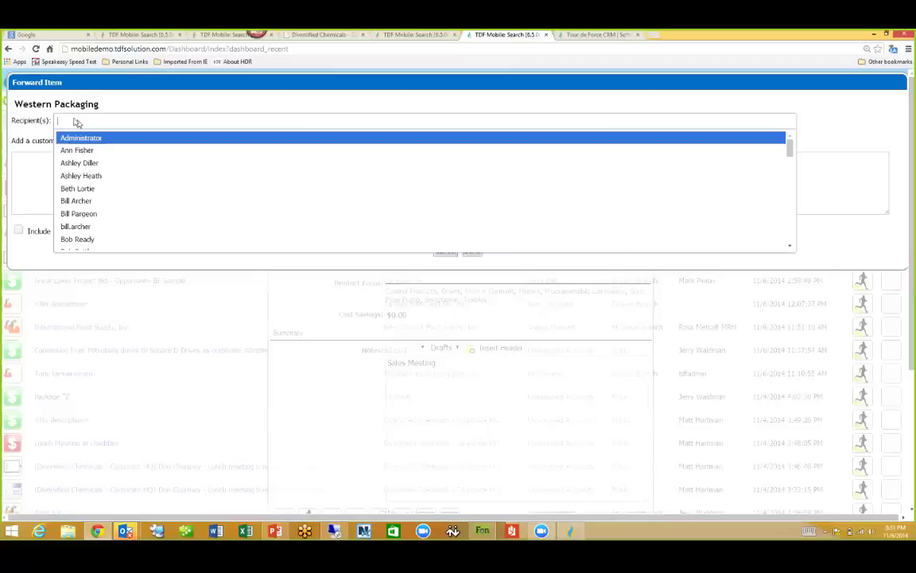
{"action": "left_click", "coordinate": [76, 176]}
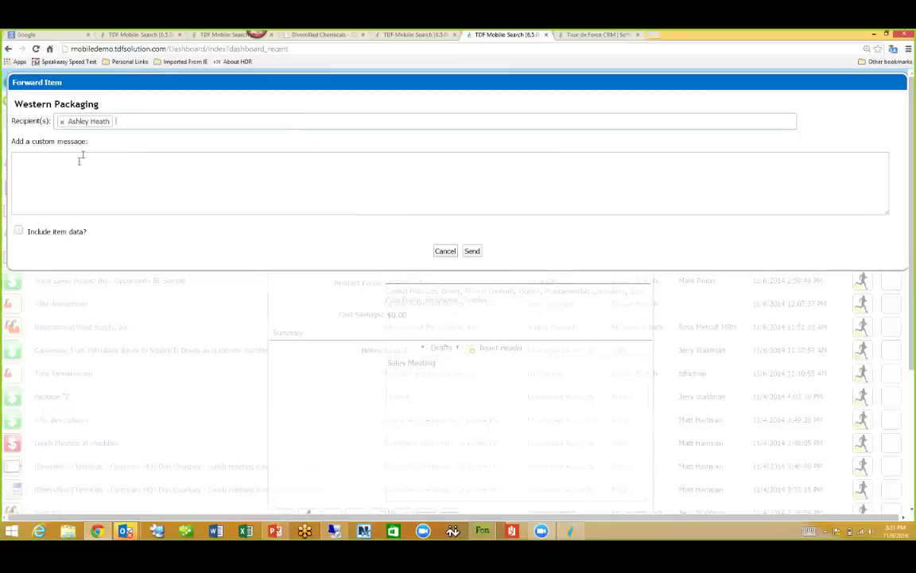
{"action": "left_click", "coordinate": [131, 122]}
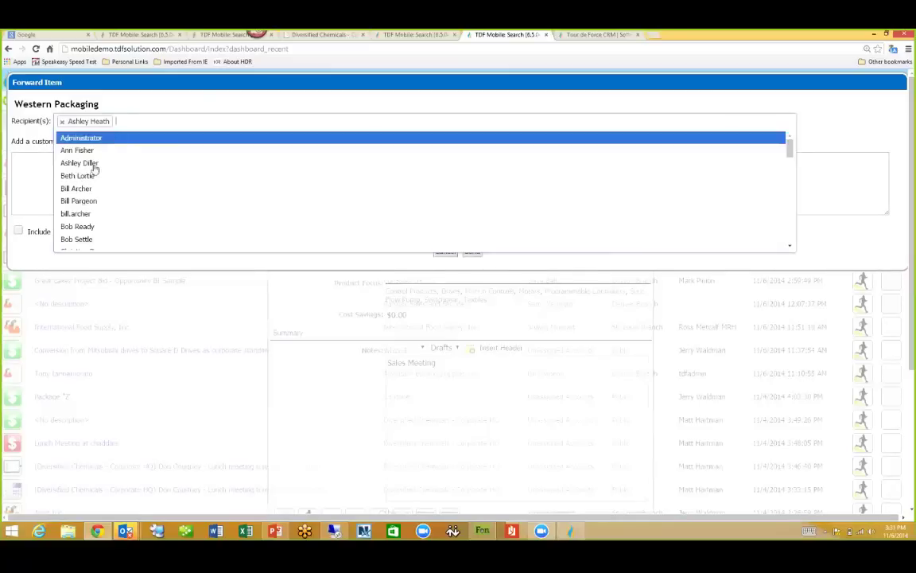
{"action": "left_click", "coordinate": [70, 176]}
{"action": "left_click", "coordinate": [67, 177]}
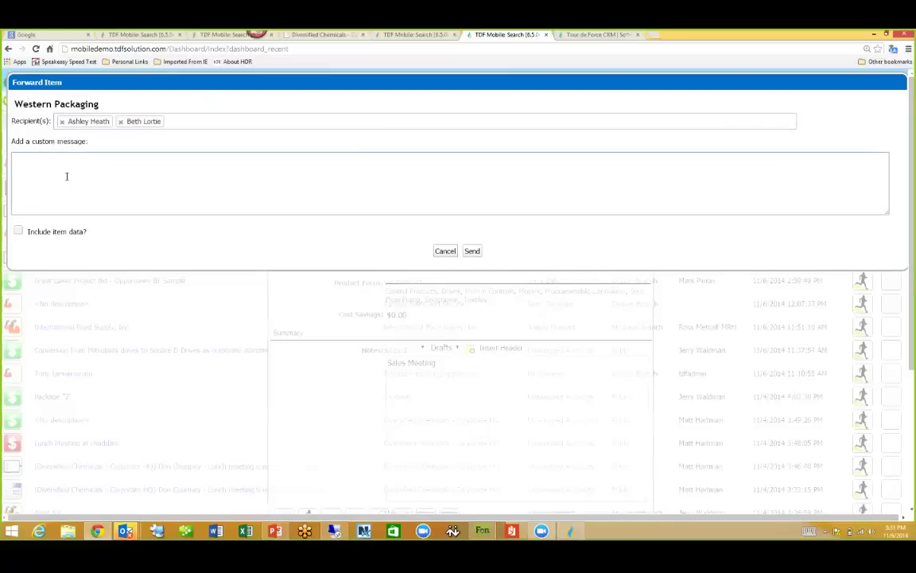
{"action": "type", "text": "Message"}
{"action": "left_click", "coordinate": [471, 252]}
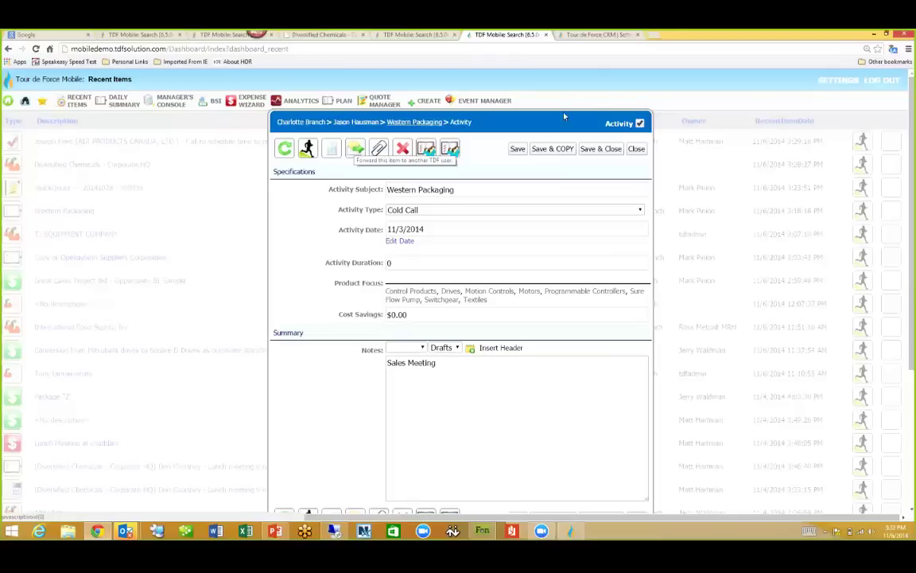
{"action": "left_click", "coordinate": [637, 149]}
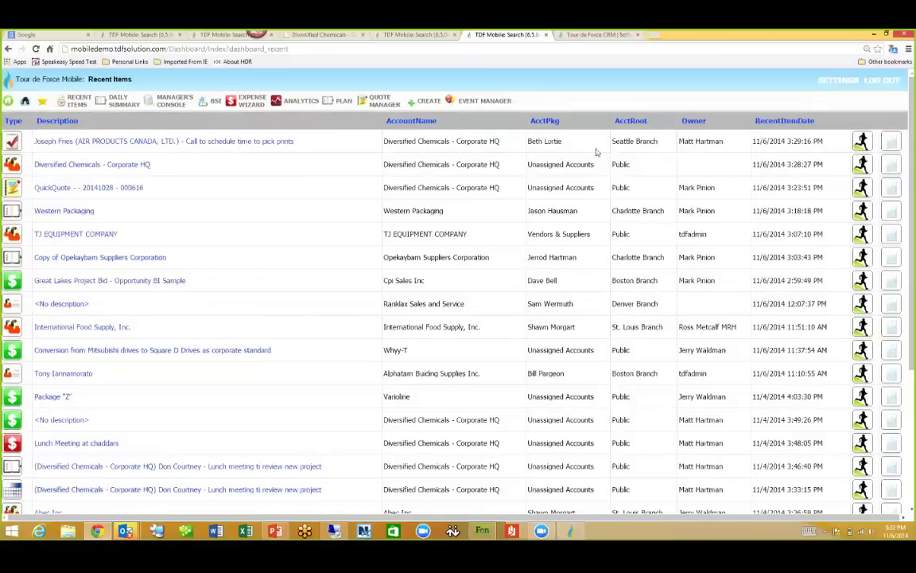
Step: Open the 2015 sales plans and expand the Western Region down to its account package
{"action": "left_click", "coordinate": [343, 102]}
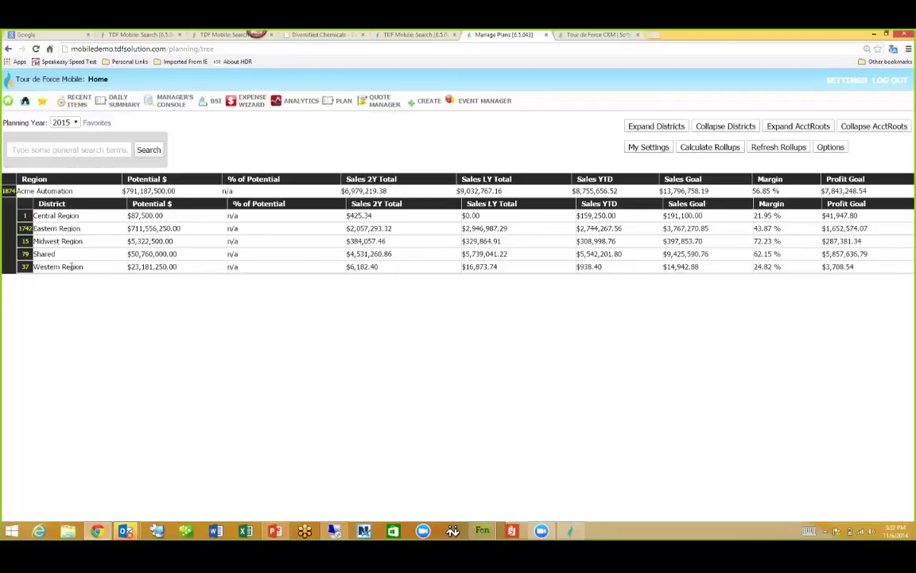
{"action": "left_click", "coordinate": [26, 268]}
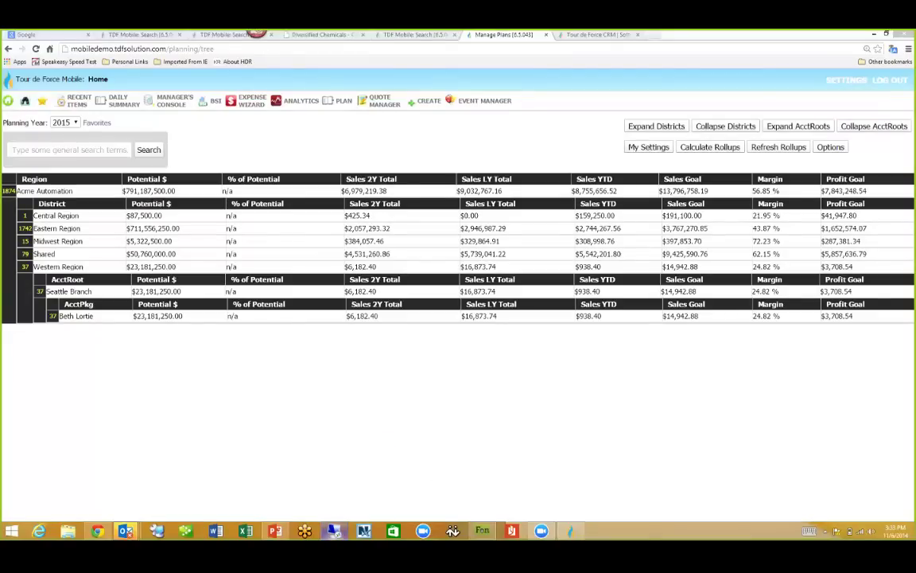
Step: Switch to the remote desktop's Manager's Console, open the global All Fields View of products, and examine the inventory value columns
{"action": "mouse_move", "coordinate": [334, 530]}
{"action": "left_click", "coordinate": [337, 475]}
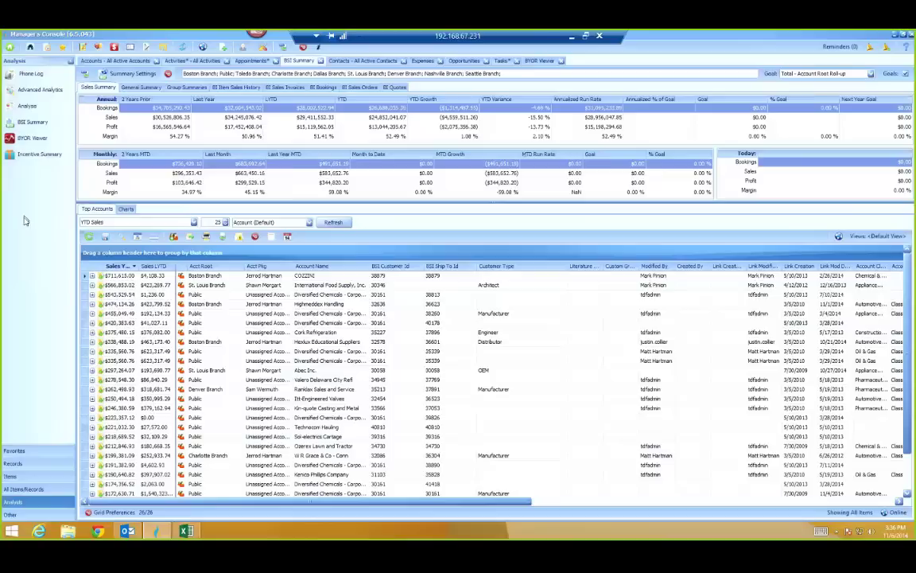
{"action": "left_click", "coordinate": [19, 477]}
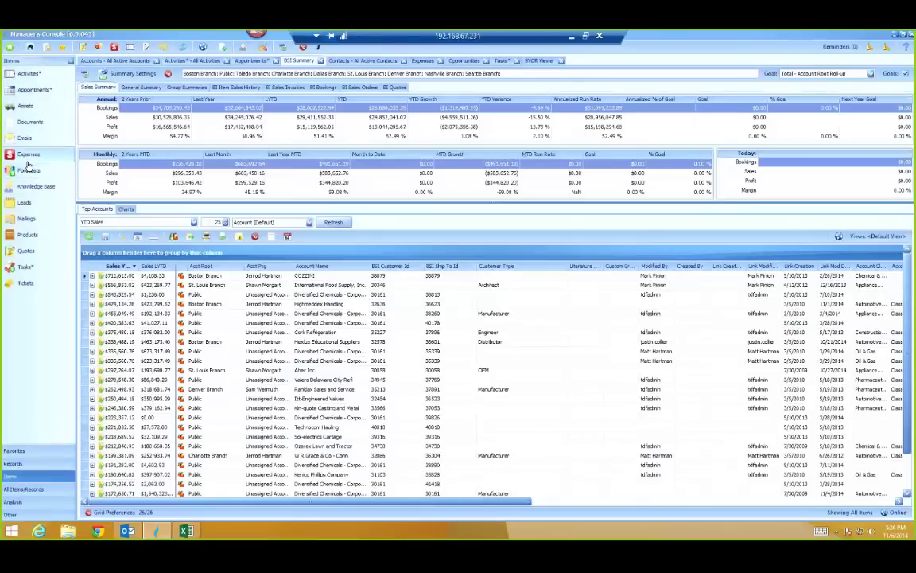
{"action": "mouse_move", "coordinate": [28, 238]}
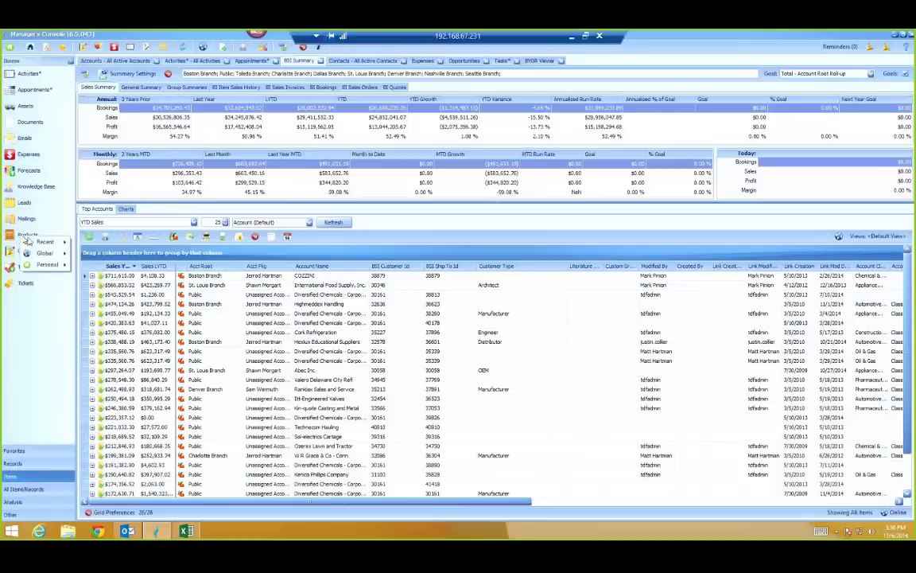
{"action": "mouse_move", "coordinate": [45, 253]}
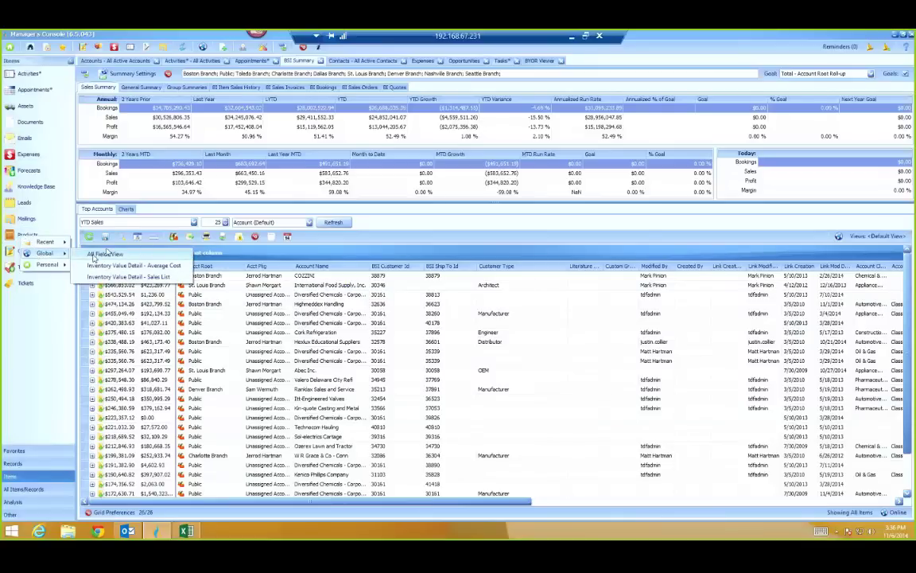
{"action": "left_click", "coordinate": [96, 255]}
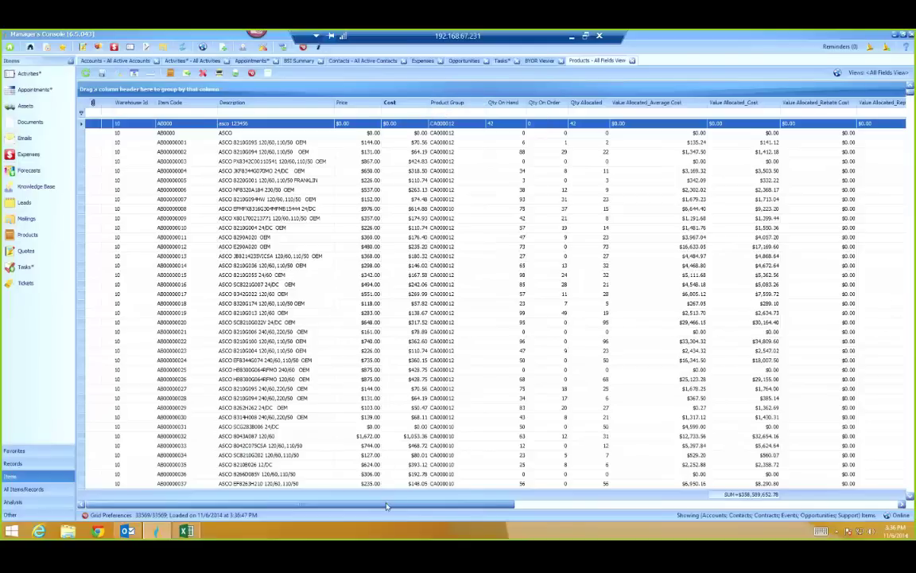
{"action": "left_click_drag", "start_coordinate": [387, 506], "coordinate": [577, 507]}
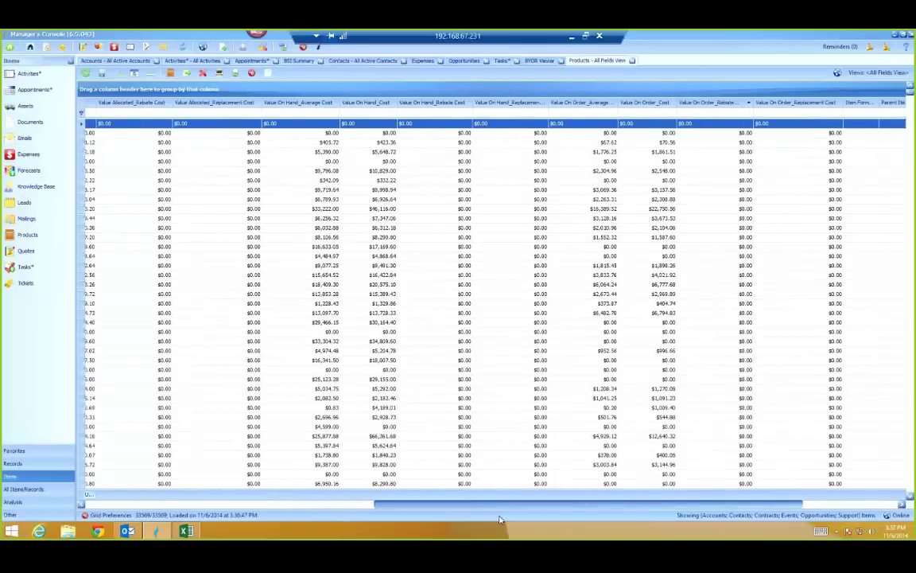
{"action": "left_click_drag", "start_coordinate": [498, 519], "coordinate": [451, 463]}
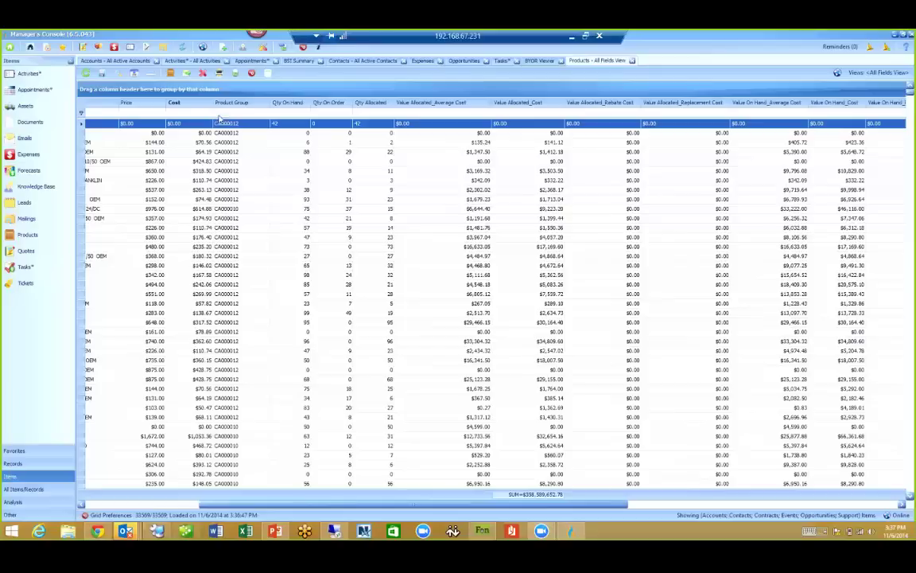
Step: Open the ANTRON TAPPING SERVICE account from the active accounts, examine the account type override choices, and close the record
{"action": "left_click", "coordinate": [112, 60]}
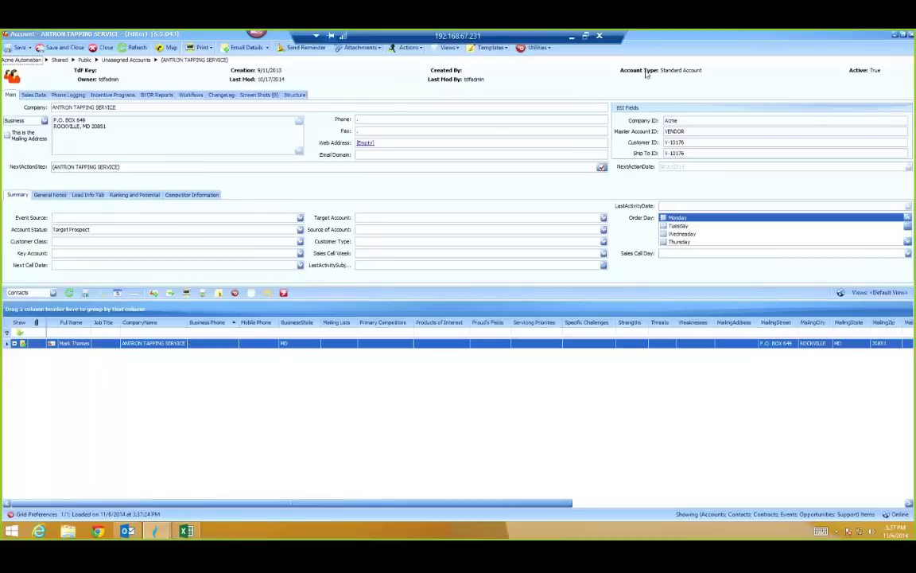
{"action": "left_click", "coordinate": [683, 71]}
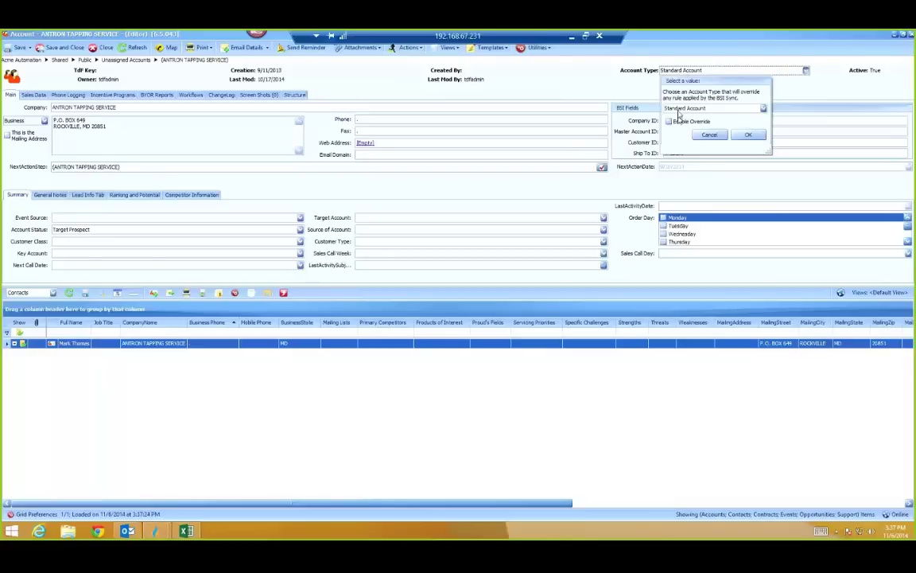
{"action": "left_click", "coordinate": [679, 109]}
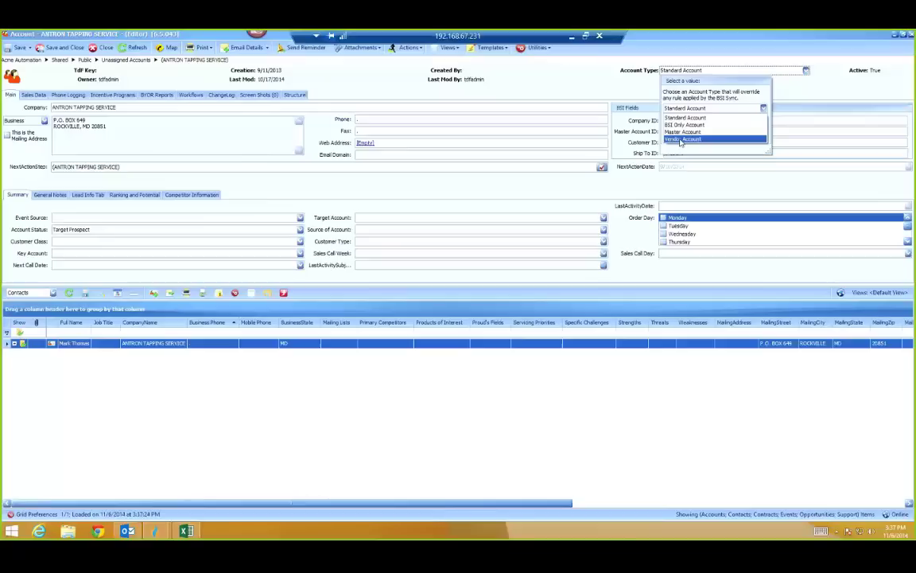
{"action": "key", "text": "Up"}
{"action": "key", "text": "Up"}
{"action": "key", "text": "Up"}
{"action": "key", "text": "Return"}
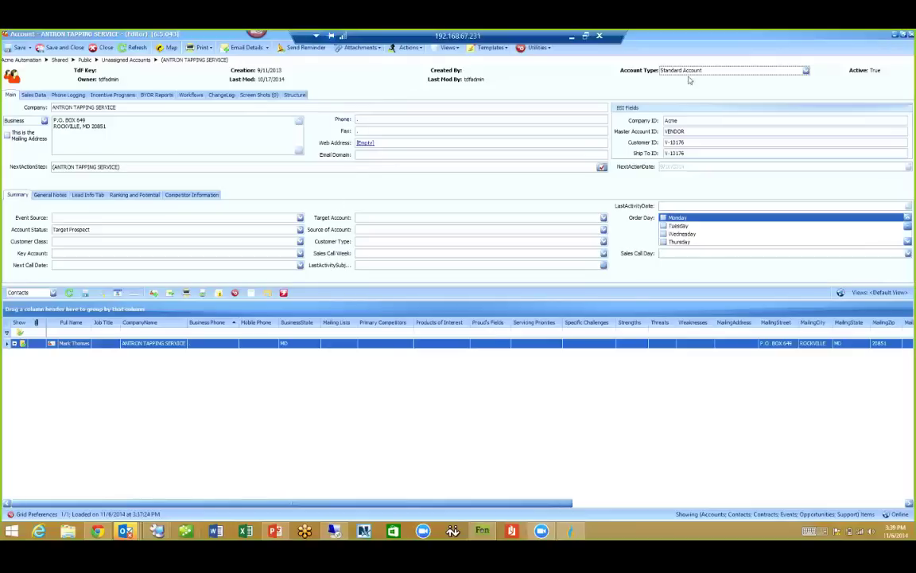
{"action": "left_click", "coordinate": [912, 35]}
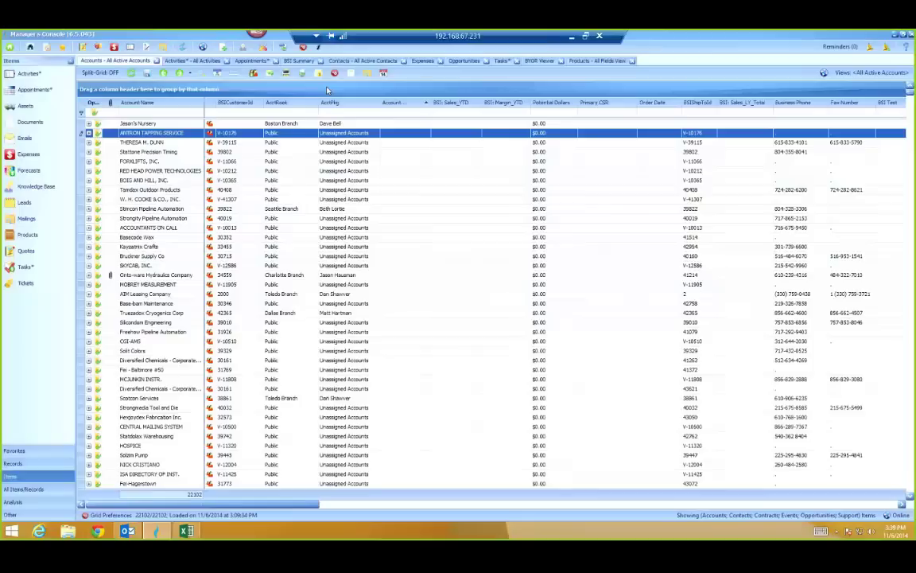
Step: Try creating a new account with the subject "Name", filter the account packages by a salesperson's first name, and cancel
{"action": "left_click", "coordinate": [223, 48]}
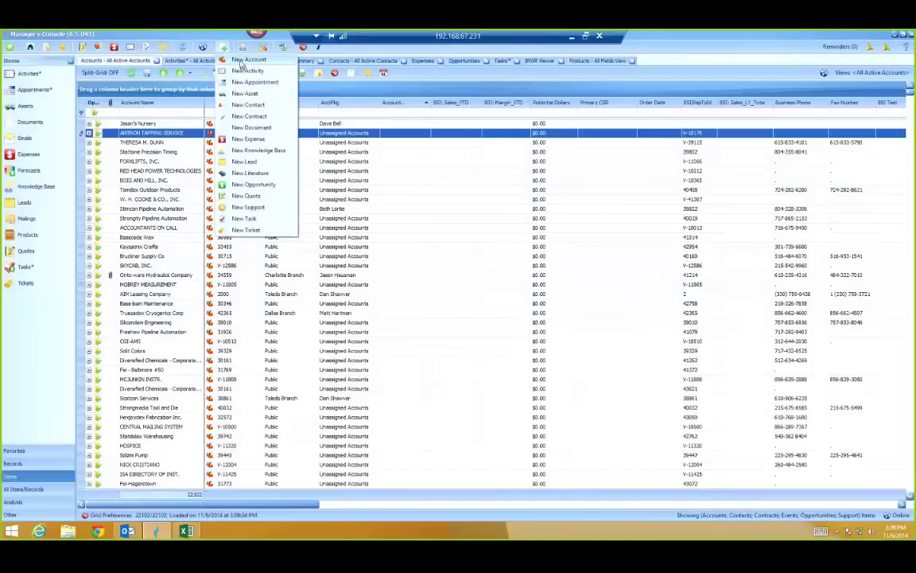
{"action": "left_click", "coordinate": [242, 60]}
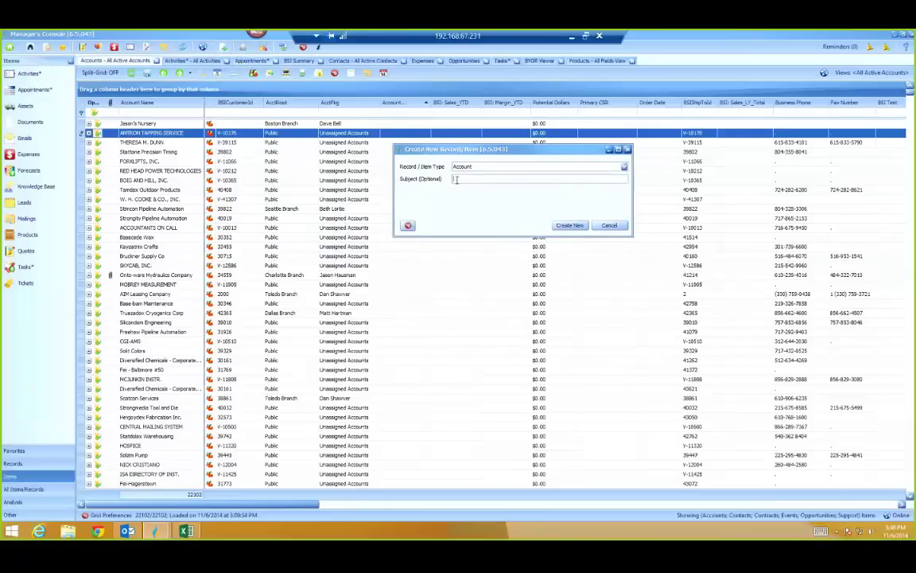
{"action": "type", "text": "Name"}
{"action": "left_click", "coordinate": [567, 225]}
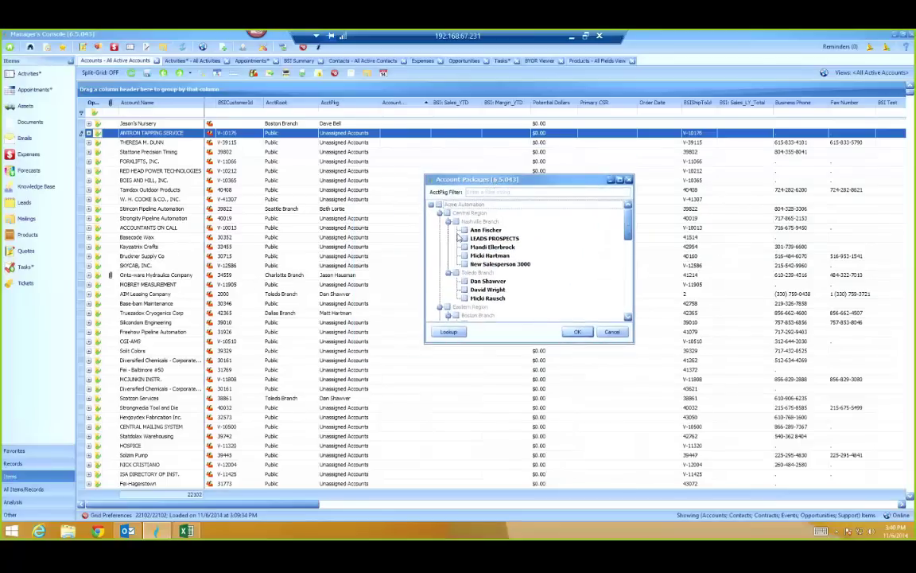
{"action": "left_click", "coordinate": [475, 192]}
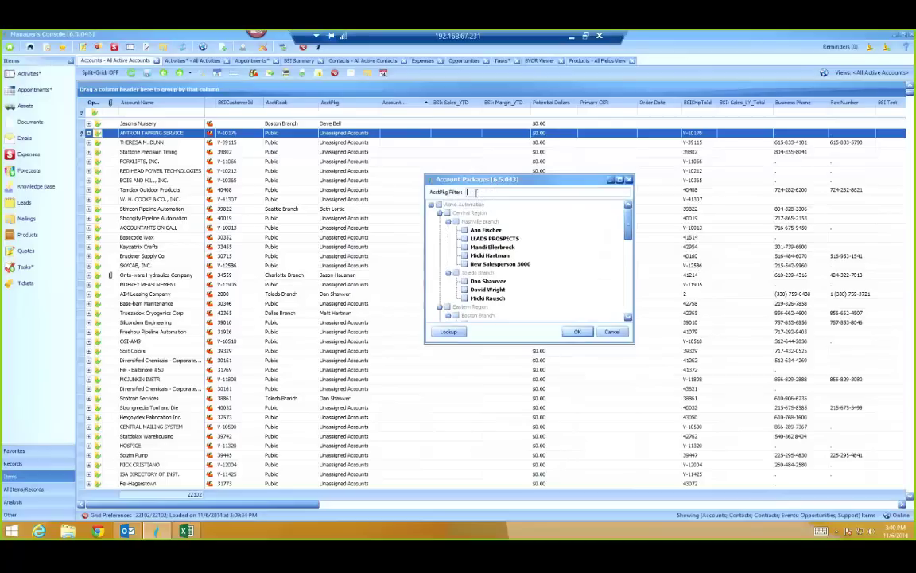
{"action": "type", "text": "ann"}
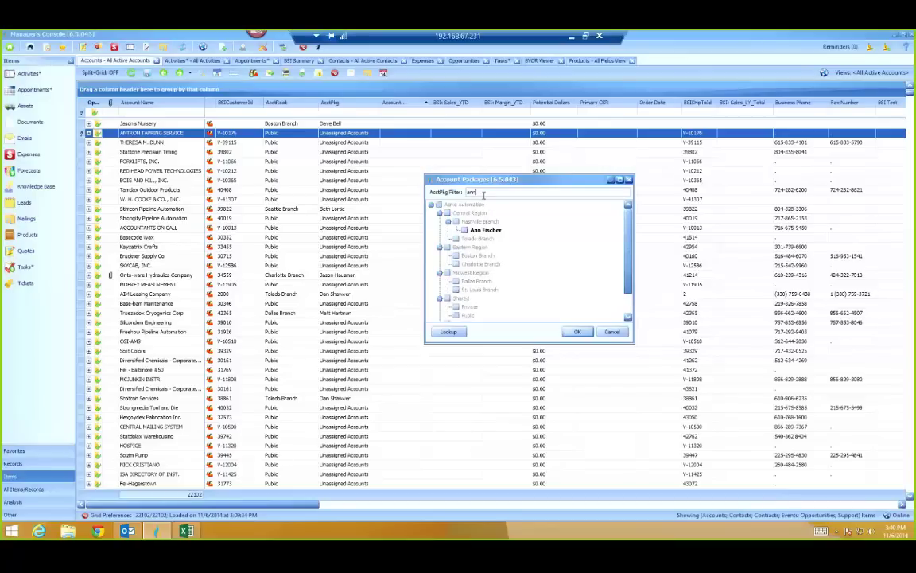
{"action": "key", "text": "BackSpace"}
{"action": "key", "text": "BackSpace"}
{"action": "key", "text": "BackSpace"}
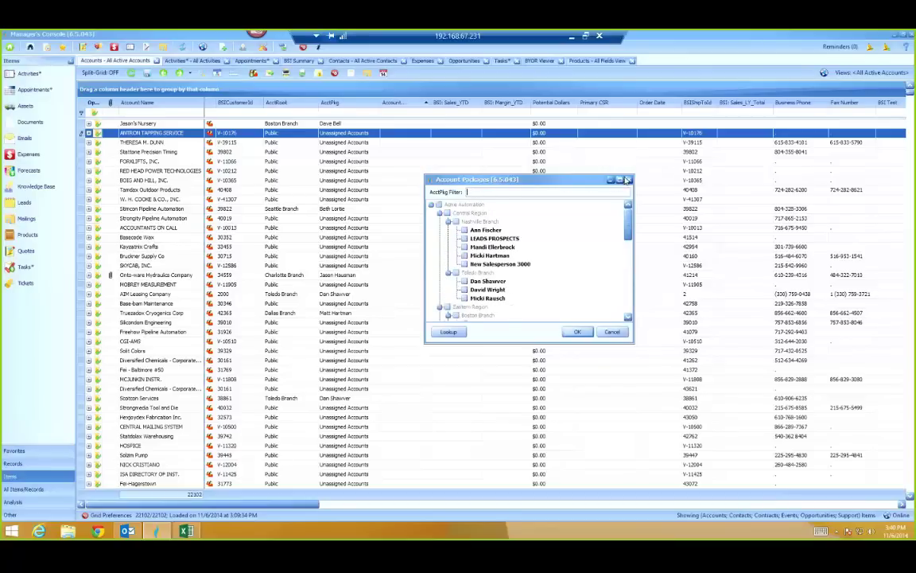
{"action": "left_click", "coordinate": [627, 180]}
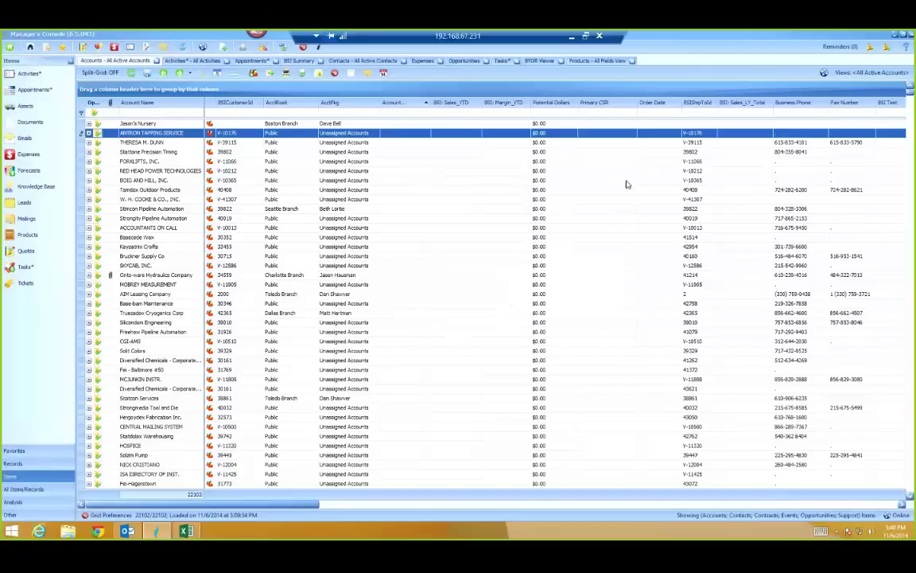
Step: Begin a new activity with the subject "Test" and search the parent accounts for "Elet"
{"action": "left_click", "coordinate": [224, 48]}
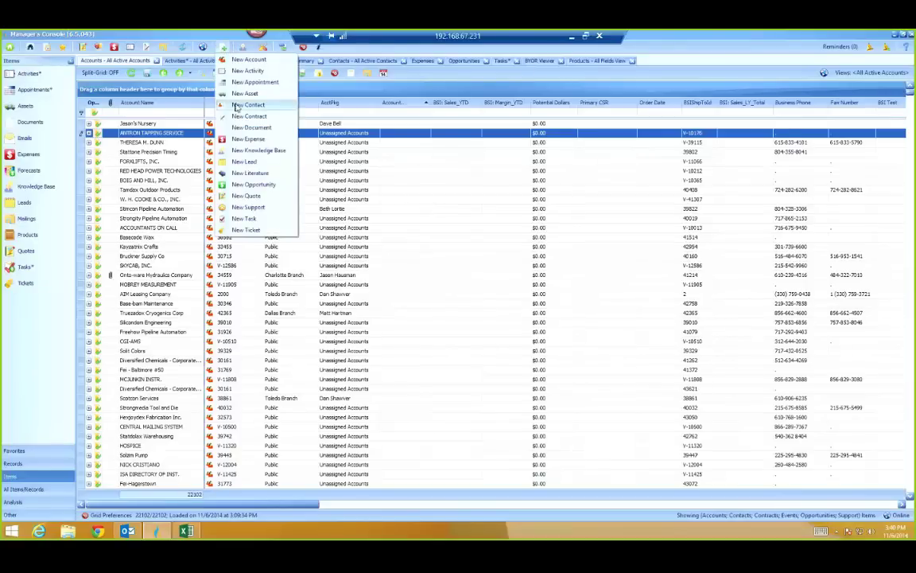
{"action": "left_click", "coordinate": [238, 59]}
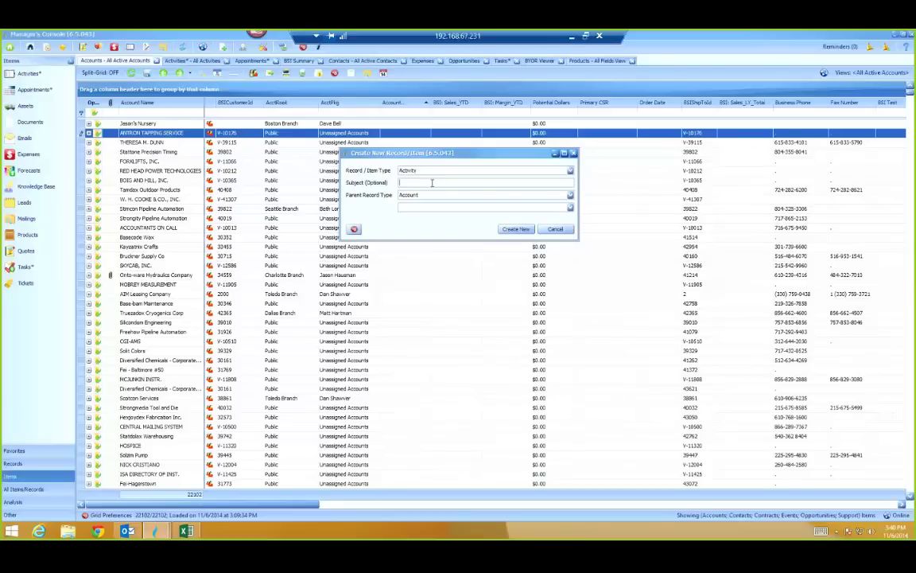
{"action": "type", "text": "Test"}
{"action": "left_click", "coordinate": [430, 208]}
{"action": "type", "text": "amt"}
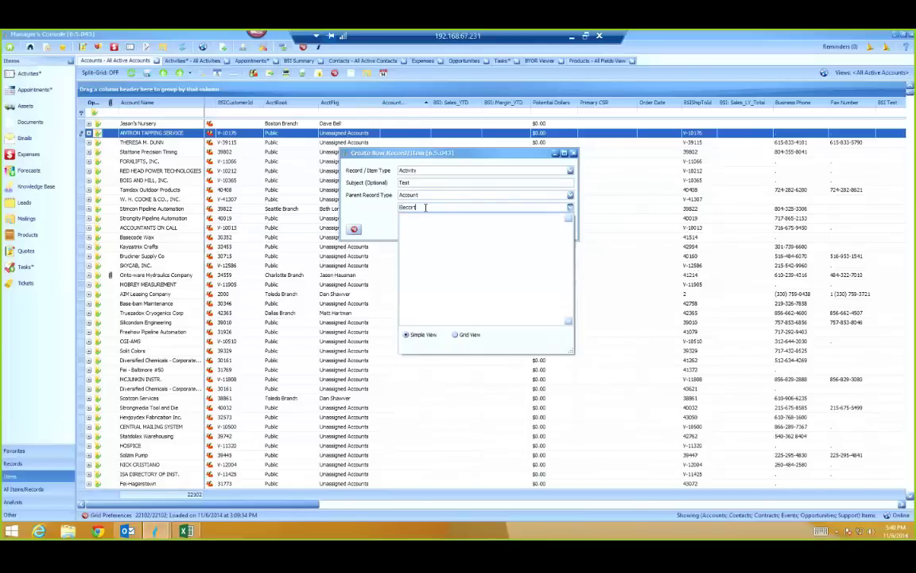
{"action": "key", "text": "BackSpace"}
{"action": "key", "text": "BackSpace"}
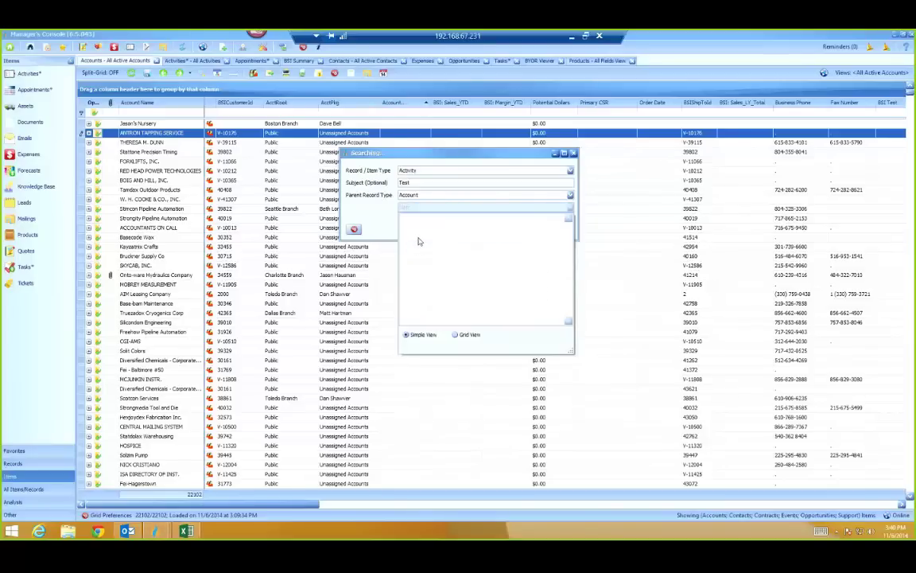
{"action": "type", "text": "c"}
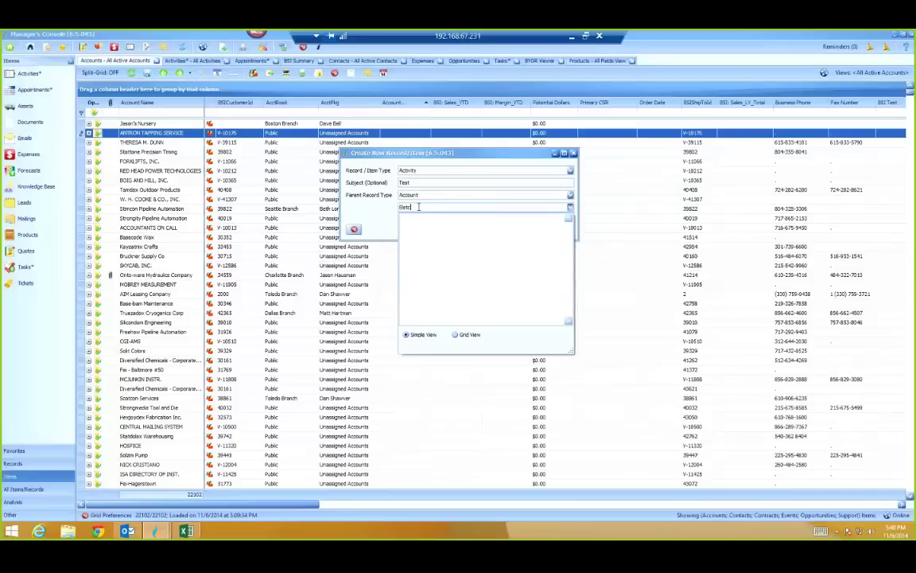
{"action": "type", "text": "t"}
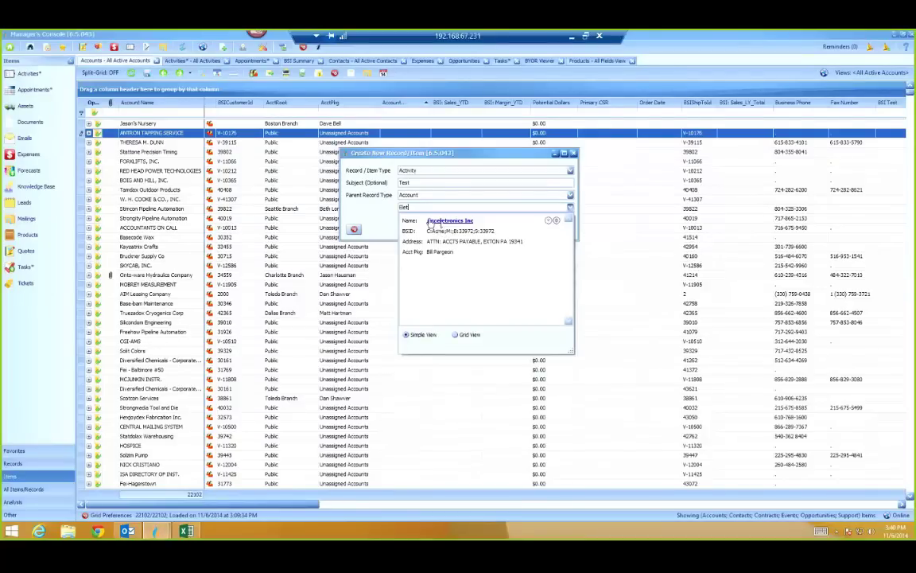
Step: Compare the grid and simple views of the matching parent accounts, and cancel the new activity
{"action": "left_click", "coordinate": [456, 334]}
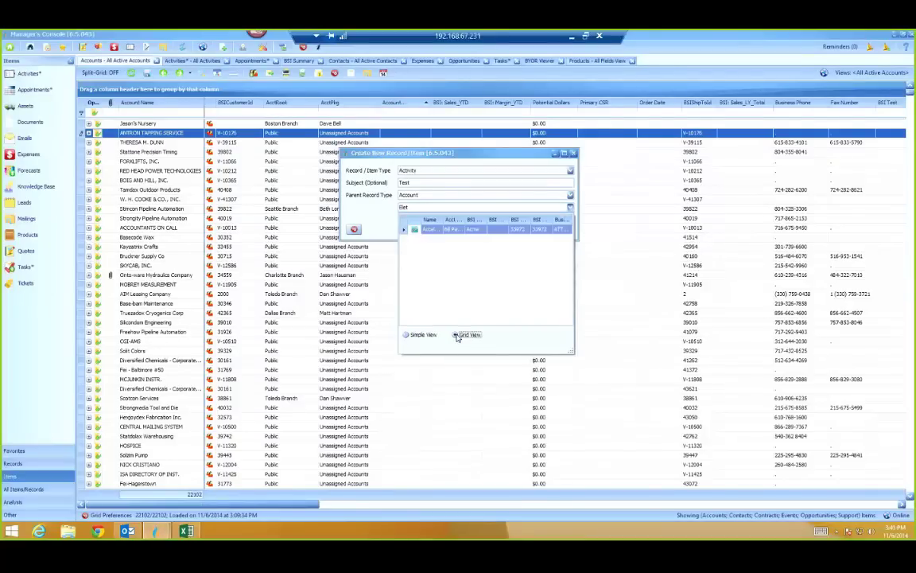
{"action": "left_click", "coordinate": [406, 335]}
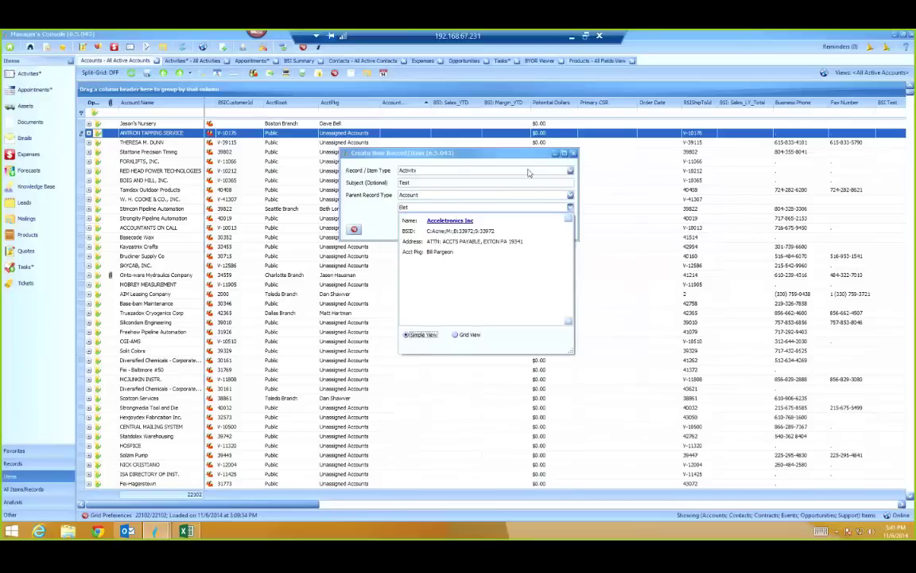
{"action": "key", "text": "Escape"}
{"action": "key", "text": "Escape"}
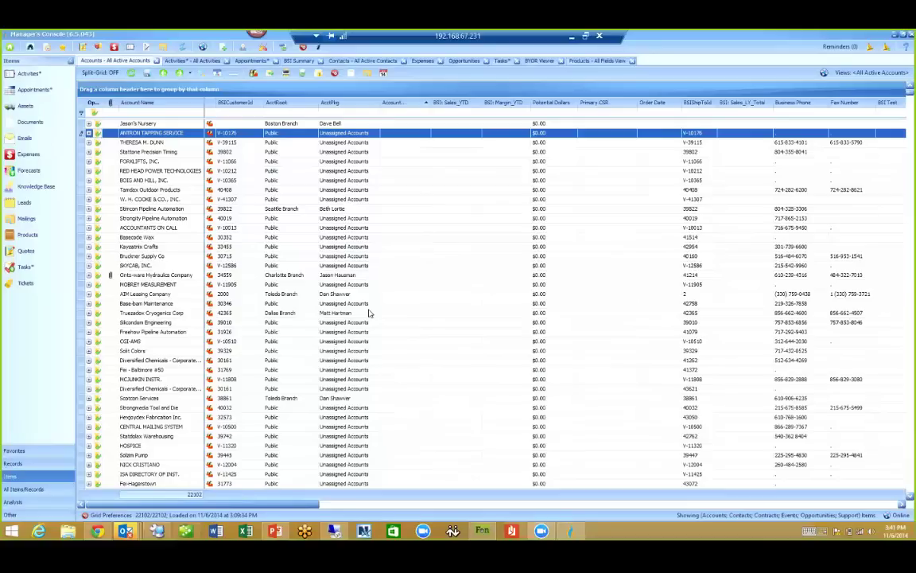
Step: Open the BSI Summary, switch to Tour de Force Mobile in Chrome, and open the full Diversified Chemicals - Corporate HQ record from the recent items
{"action": "left_click", "coordinate": [300, 61]}
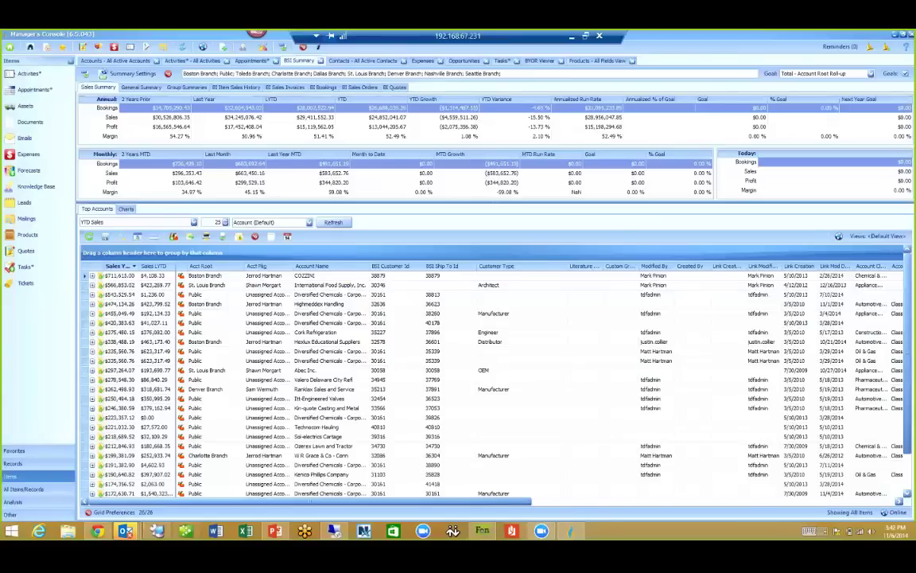
{"action": "key", "text": "alt+Tab"}
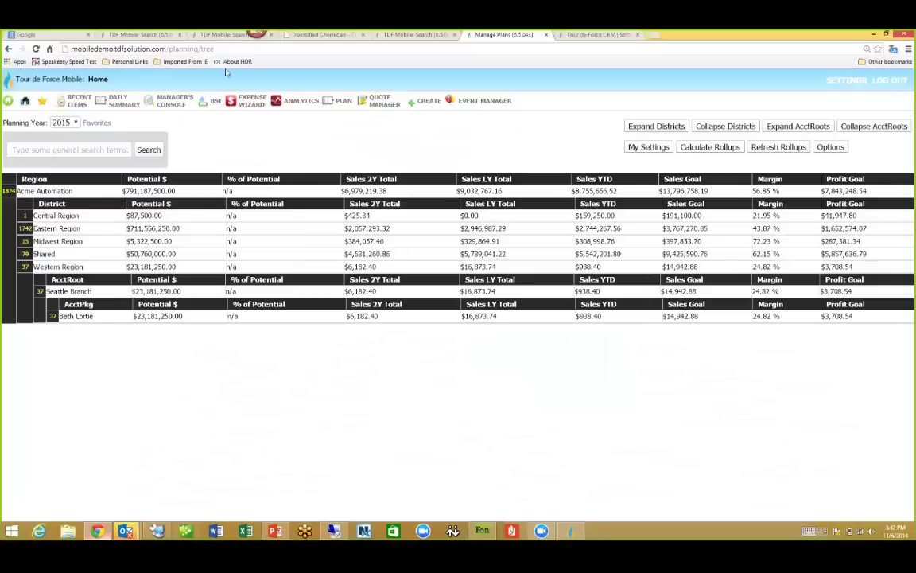
{"action": "left_click", "coordinate": [70, 105]}
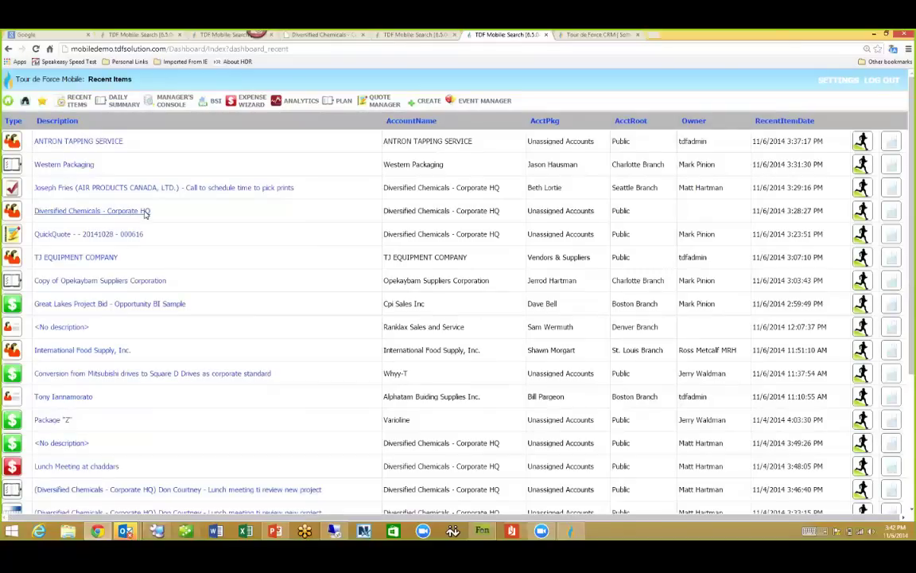
{"action": "left_click", "coordinate": [112, 212]}
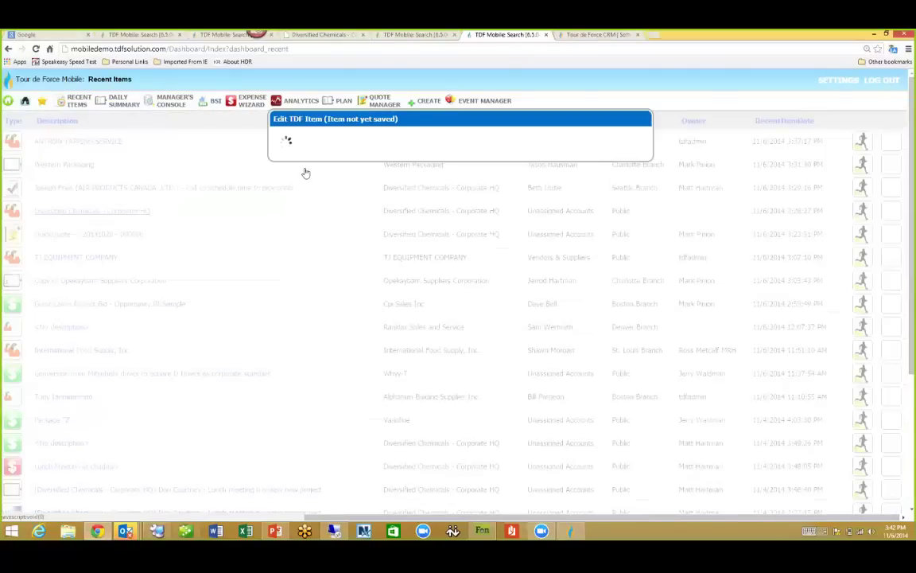
{"action": "left_click", "coordinate": [289, 147]}
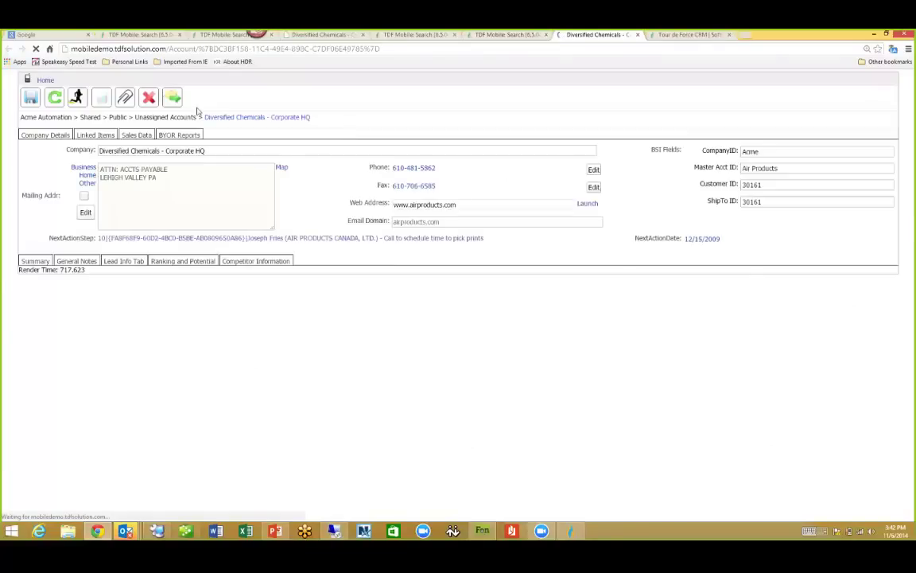
Step: Show the account's sales data and roll the sales summary up to the Air Products master account
{"action": "left_click", "coordinate": [137, 135]}
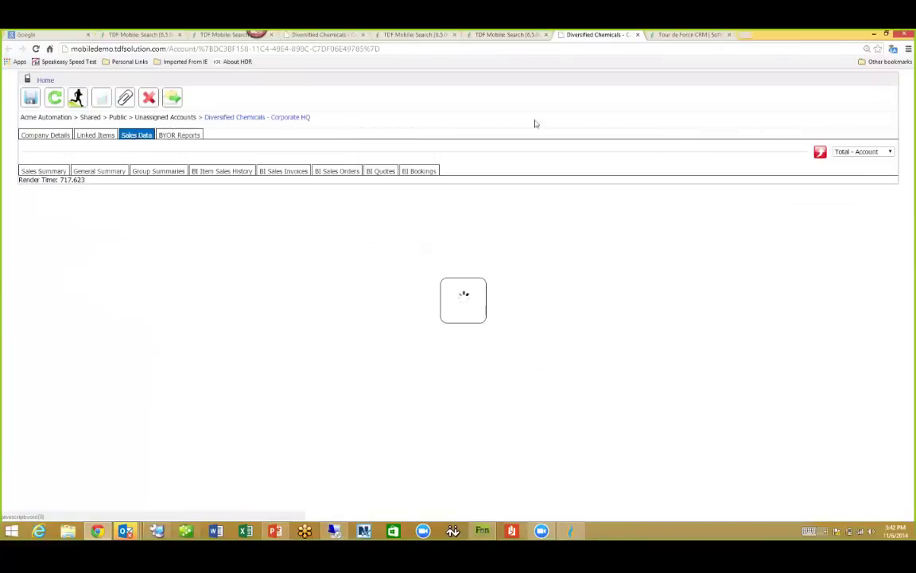
{"action": "left_click", "coordinate": [821, 153]}
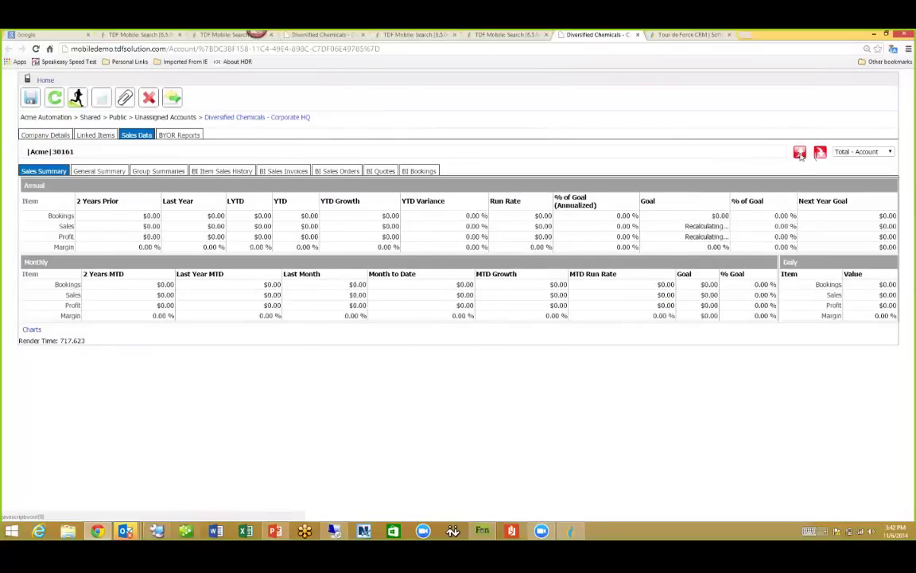
{"action": "left_click", "coordinate": [800, 154]}
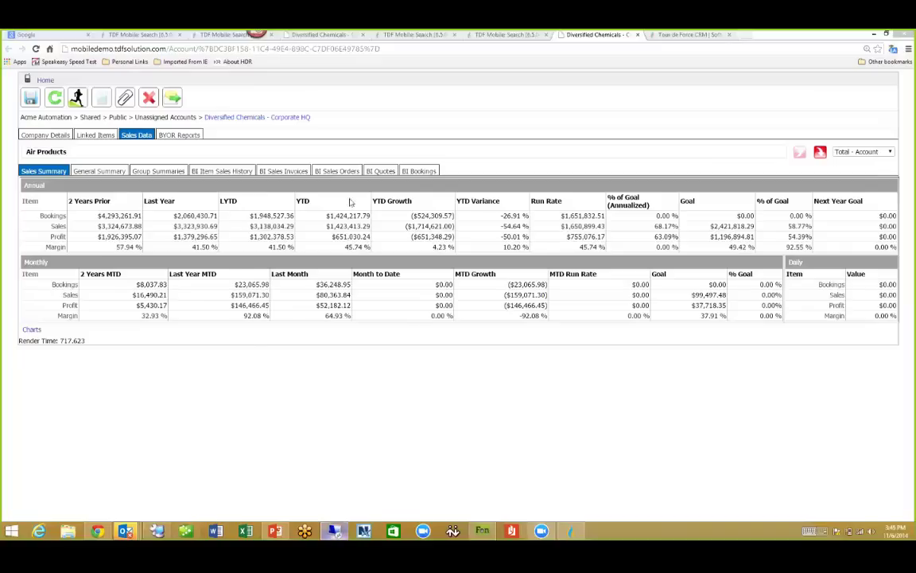
Step: Switch to the remote desktop's Manager's Console, examine the recent data exports in the Export Log Viewer, and close the log
{"action": "key", "text": "alt+Tab"}
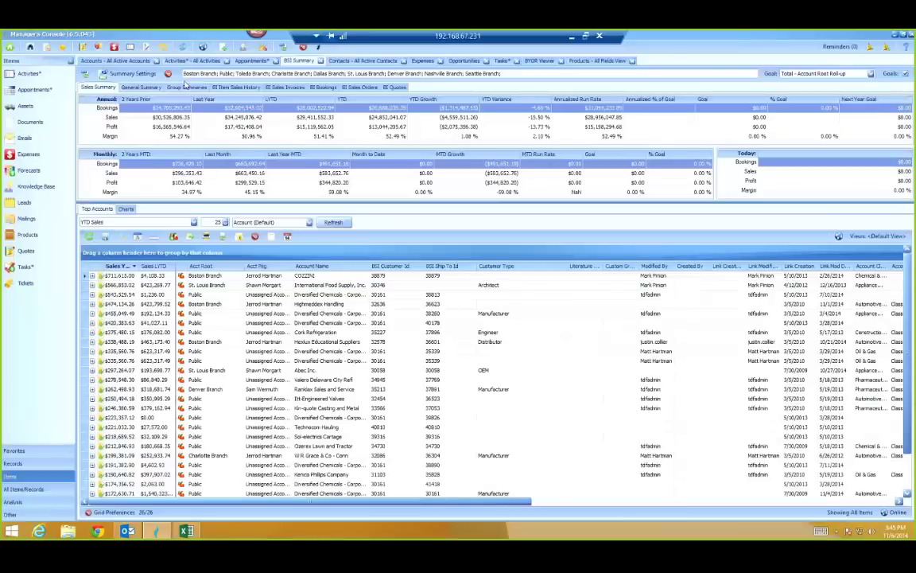
{"action": "left_click", "coordinate": [262, 49]}
{"action": "left_click", "coordinate": [310, 70]}
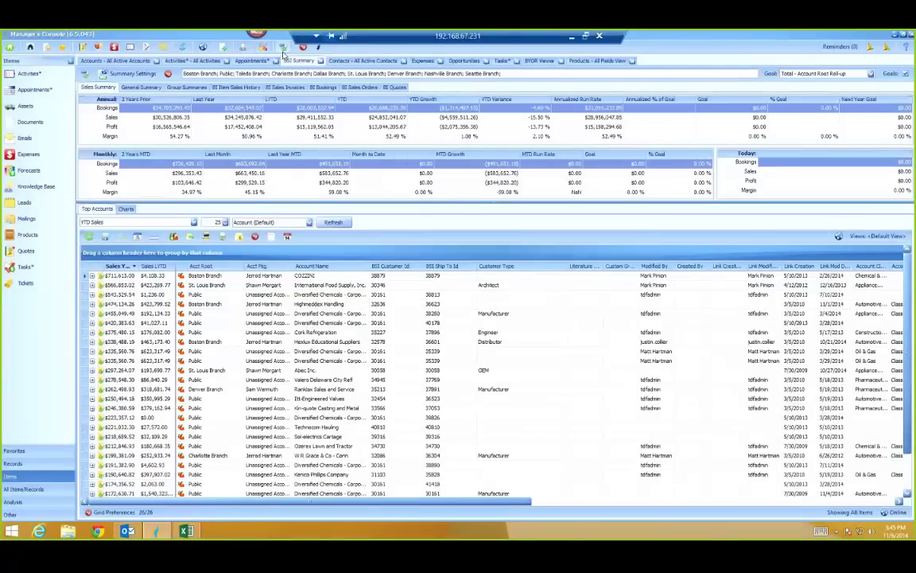
{"action": "left_click", "coordinate": [263, 48]}
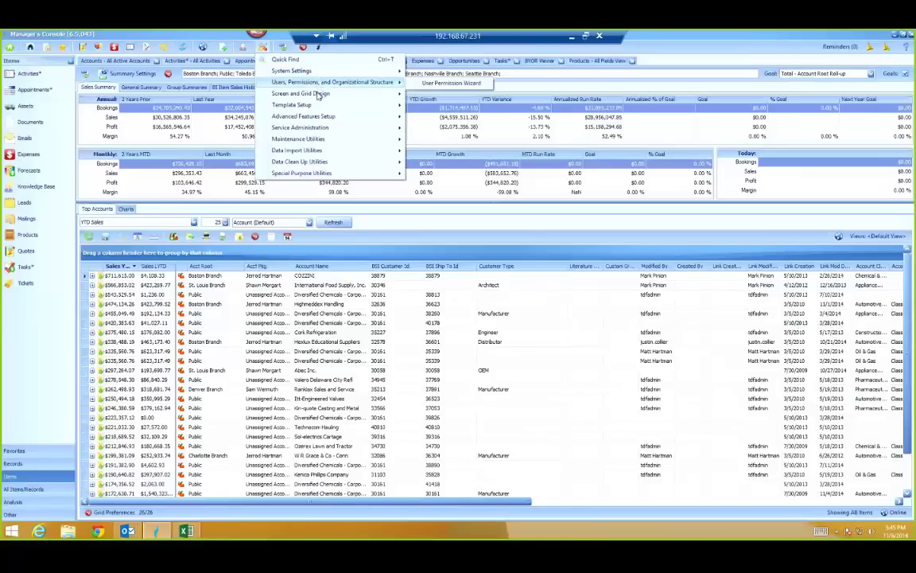
{"action": "mouse_move", "coordinate": [318, 95]}
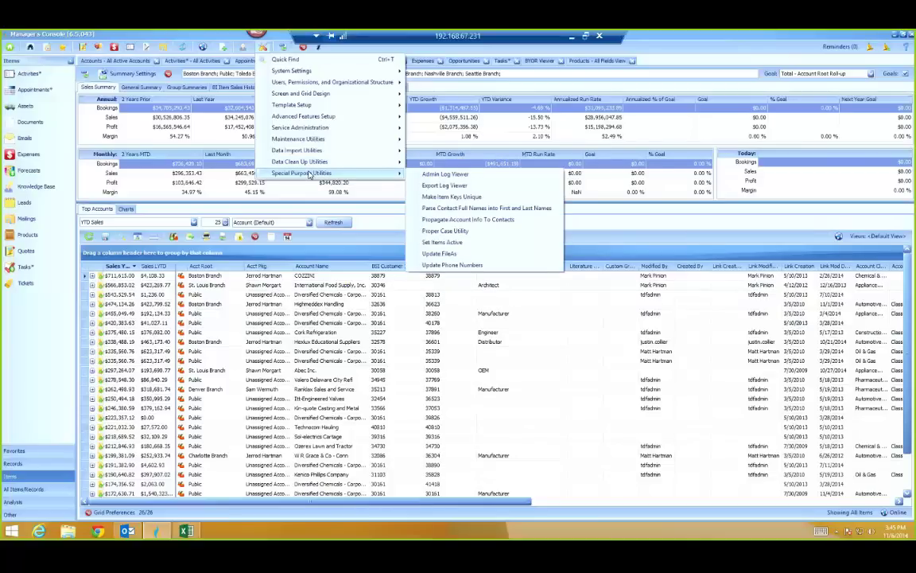
{"action": "left_click", "coordinate": [426, 186]}
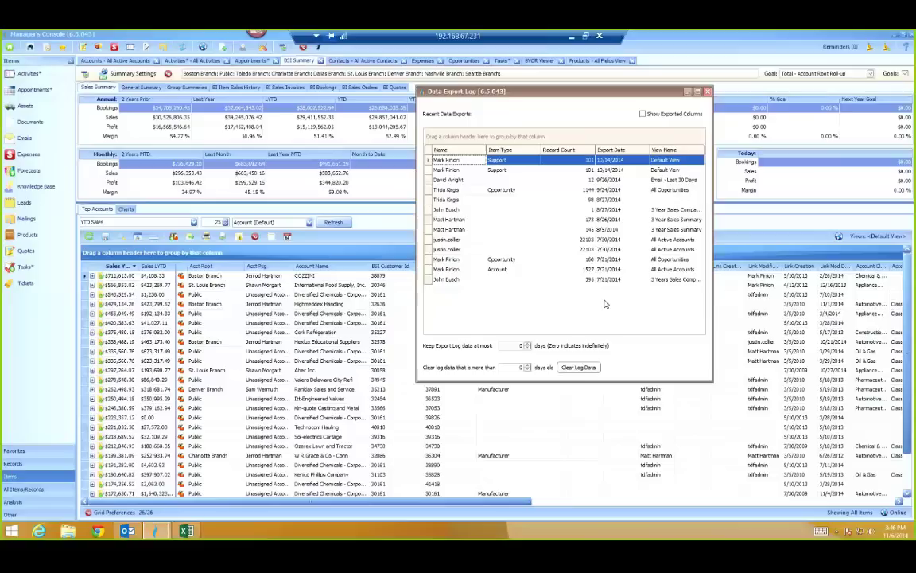
{"action": "left_click", "coordinate": [708, 93]}
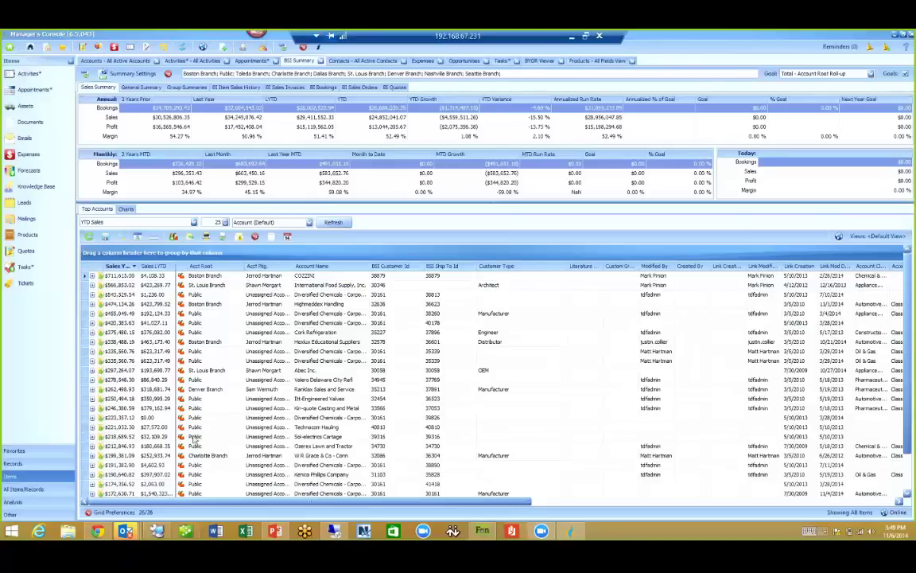
Step: Switch back to Tour de Force Mobile in Chrome and examine the BI sales orders rolled up under Air Products
{"action": "key", "text": "alt+Tab"}
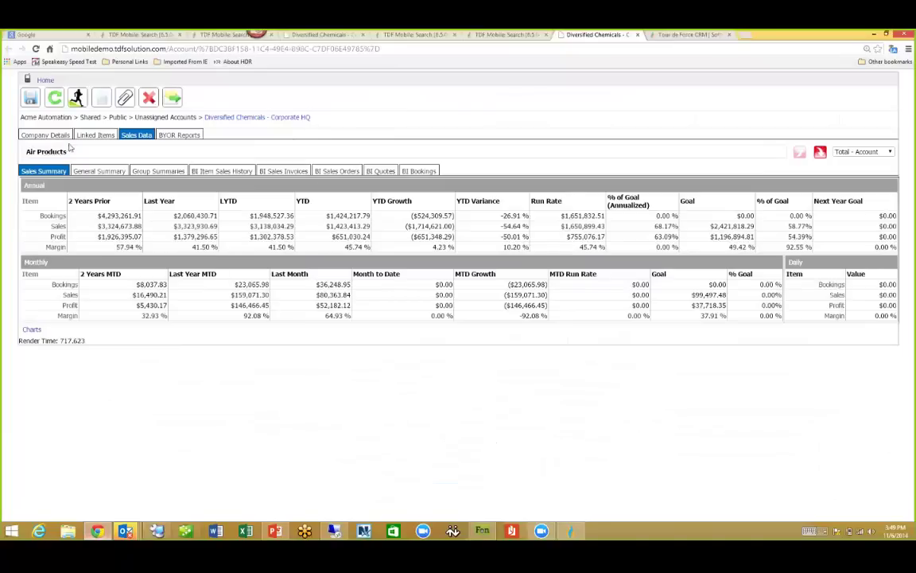
{"action": "left_click", "coordinate": [339, 172]}
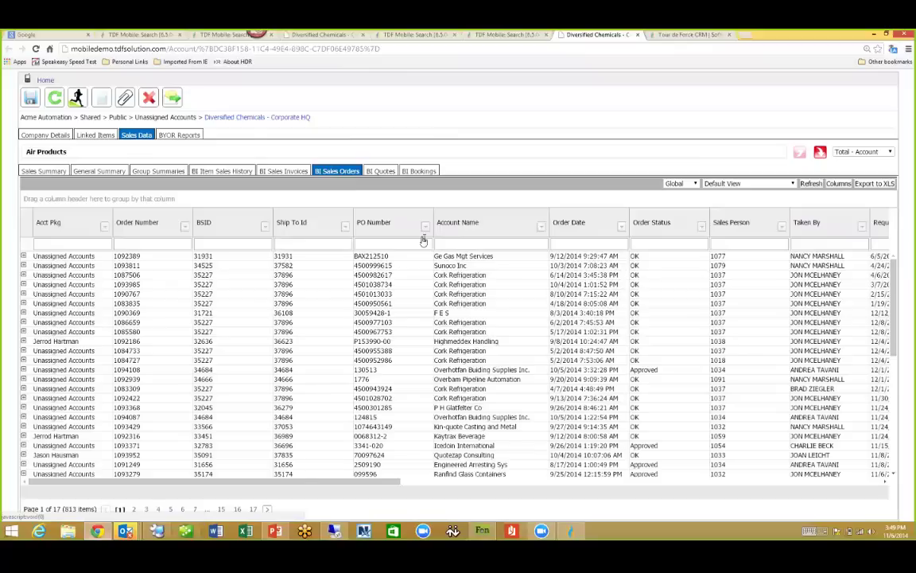
{"action": "scroll", "coordinate": [549, 278], "scroll_direction": "down", "scroll_amount": 10}
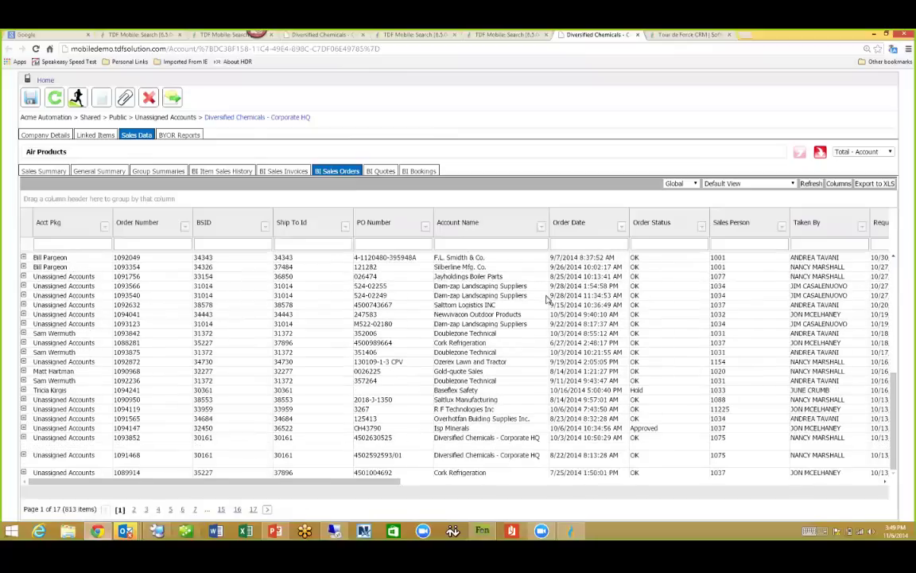
{"action": "scroll", "coordinate": [536, 291], "scroll_direction": "up", "scroll_amount": 10}
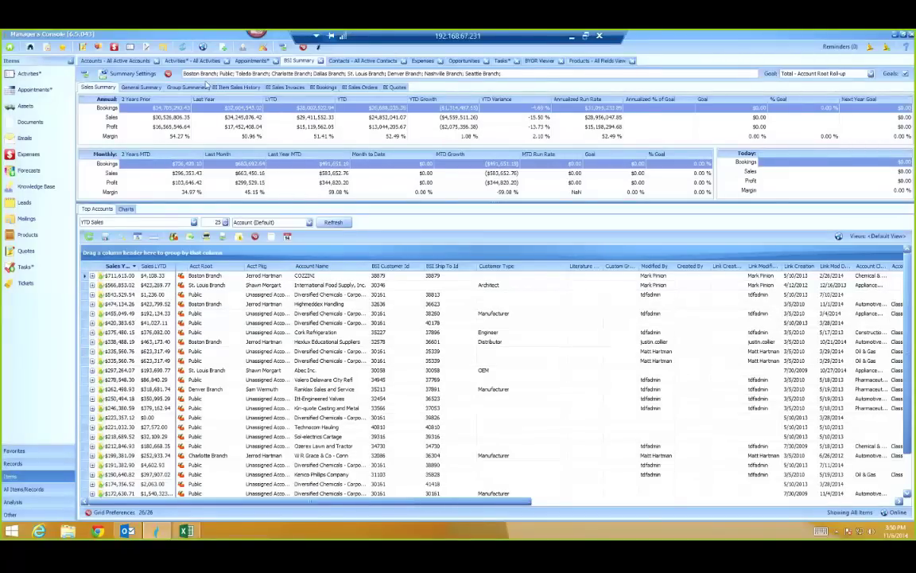
Step: Open the group summaries in the Manager's Console BSI Summary and set the summary type to Item Description
{"action": "left_click", "coordinate": [195, 89]}
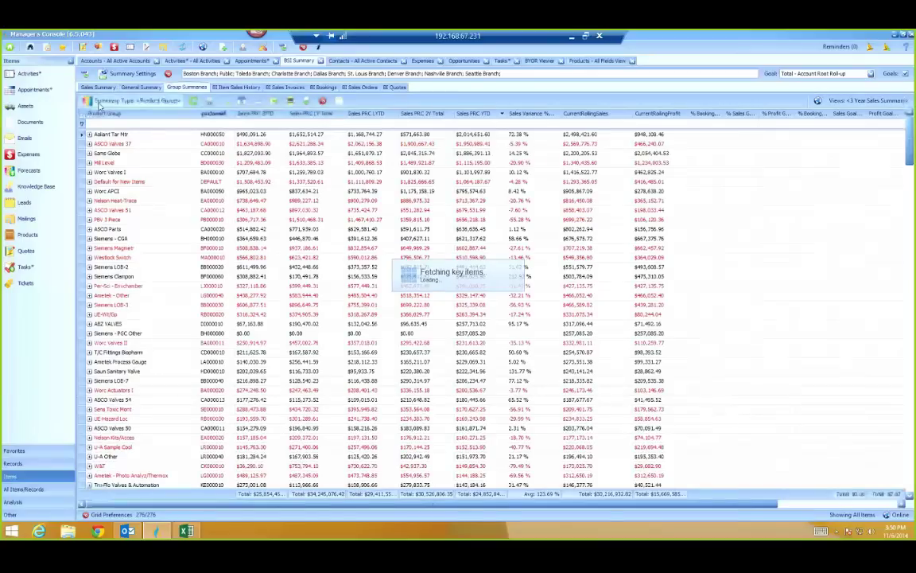
{"action": "left_click", "coordinate": [104, 101]}
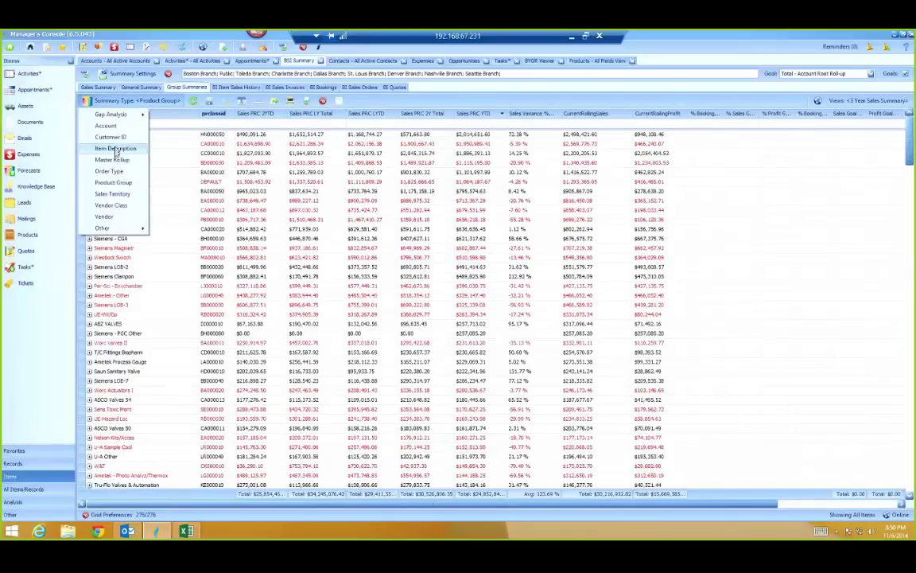
{"action": "left_click", "coordinate": [115, 149]}
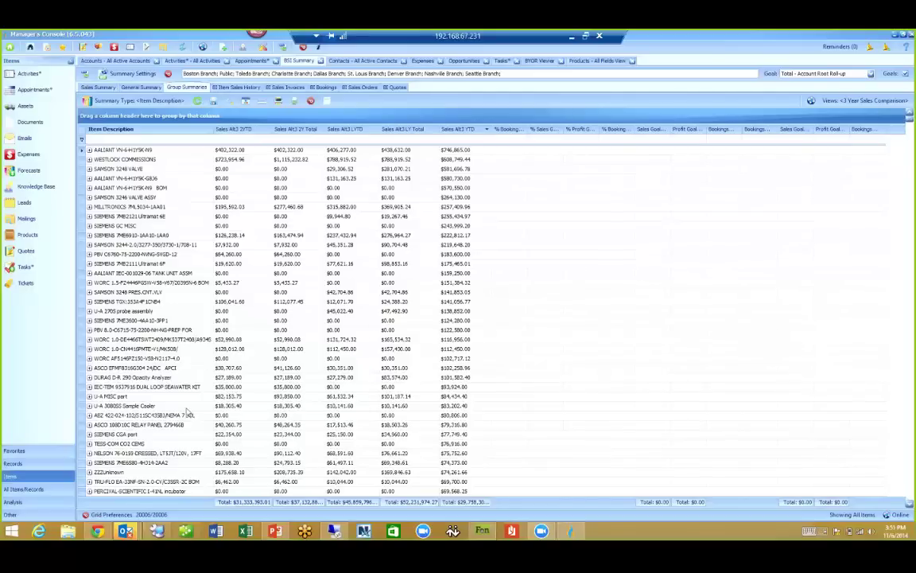
Step: Switch to Chrome, open the 2015 sales plans, and expand Western Region and Seattle Branch down to the package's plannable accounts
{"action": "left_click", "coordinate": [97, 531]}
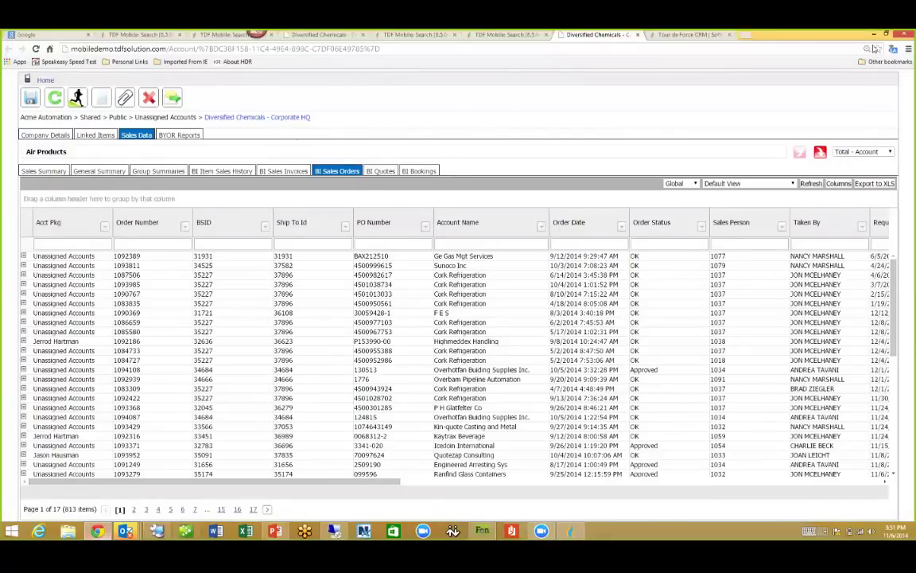
{"action": "left_click", "coordinate": [538, 36]}
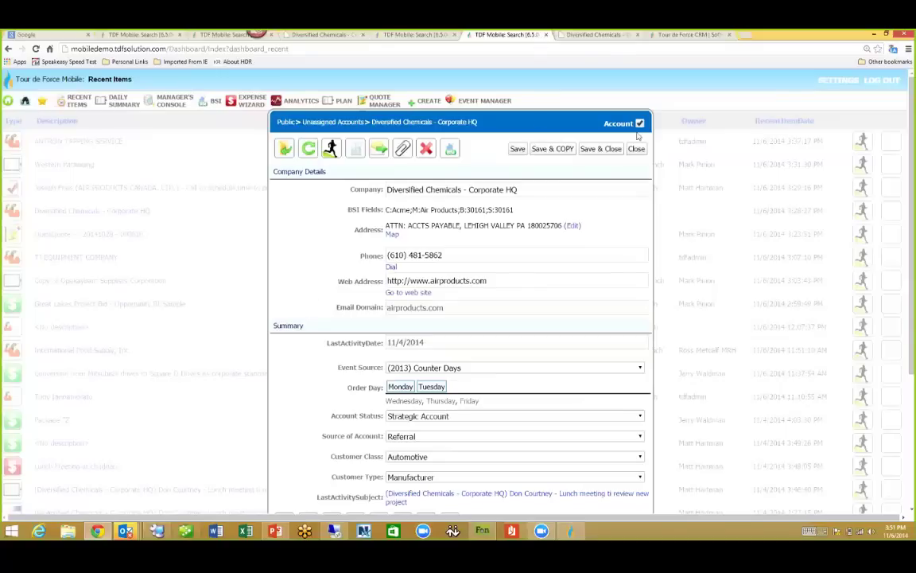
{"action": "left_click", "coordinate": [340, 103]}
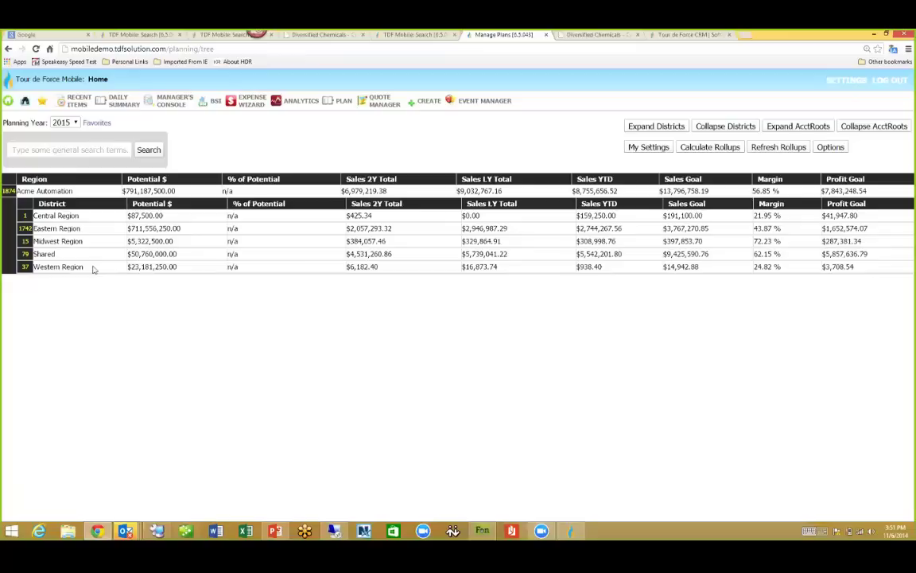
{"action": "left_click", "coordinate": [25, 267]}
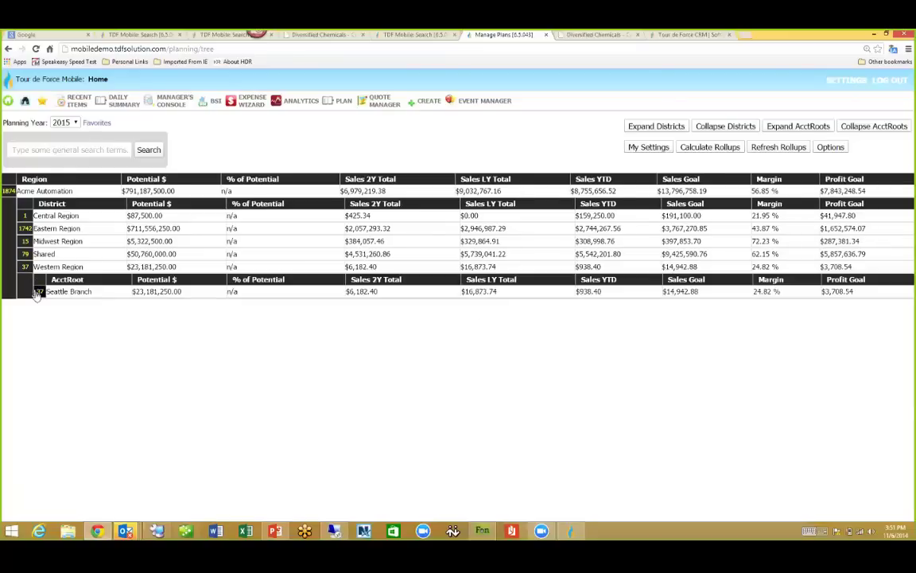
{"action": "left_click", "coordinate": [39, 292]}
{"action": "left_click", "coordinate": [52, 316]}
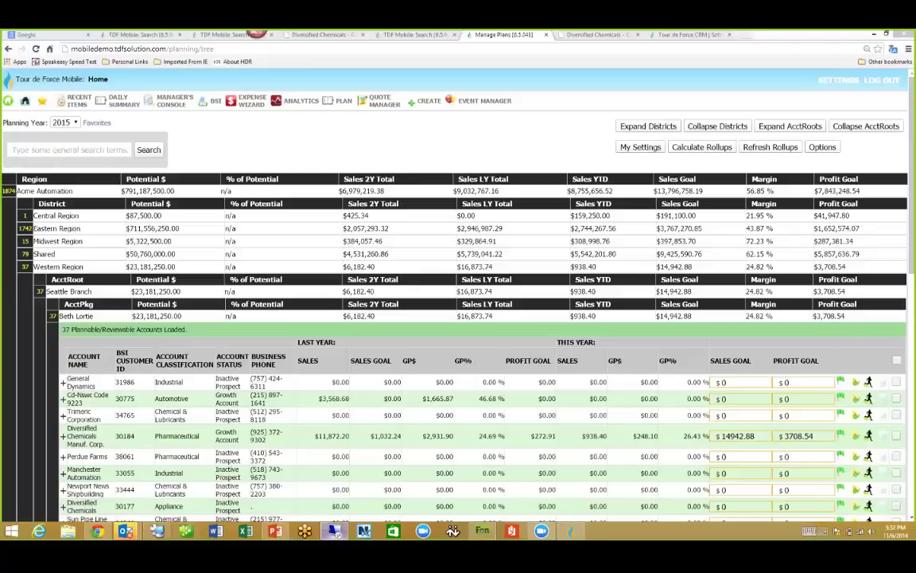
Step: Switch to the remote desktop's Manager's Console, open Manage Tour de Force Users, and examine the BI Permissions settings
{"action": "left_click", "coordinate": [452, 530]}
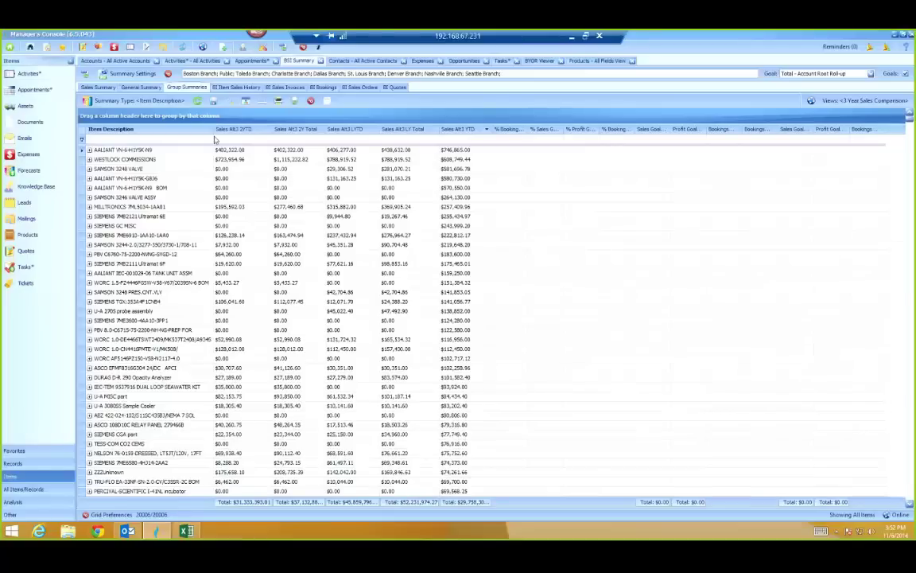
{"action": "left_click", "coordinate": [265, 48]}
{"action": "mouse_move", "coordinate": [302, 119]}
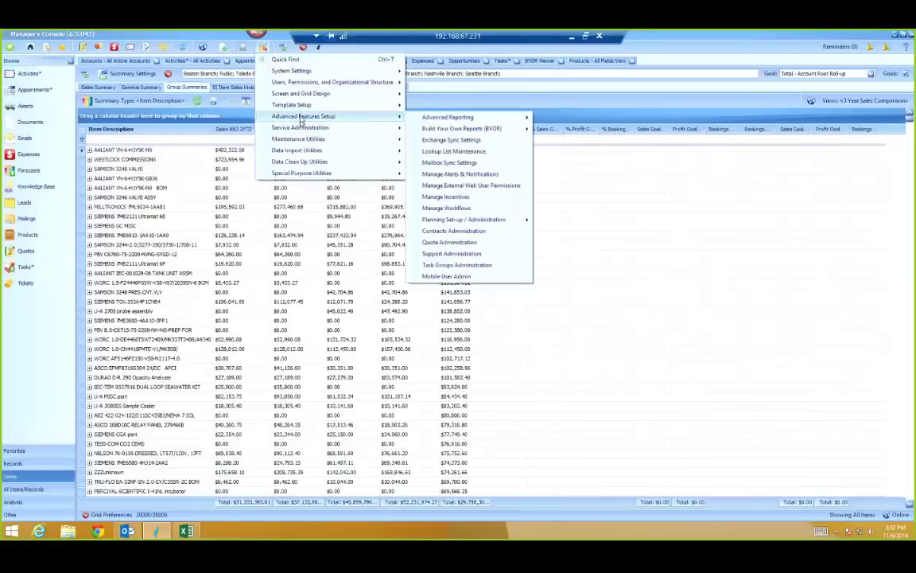
{"action": "mouse_move", "coordinate": [311, 86]}
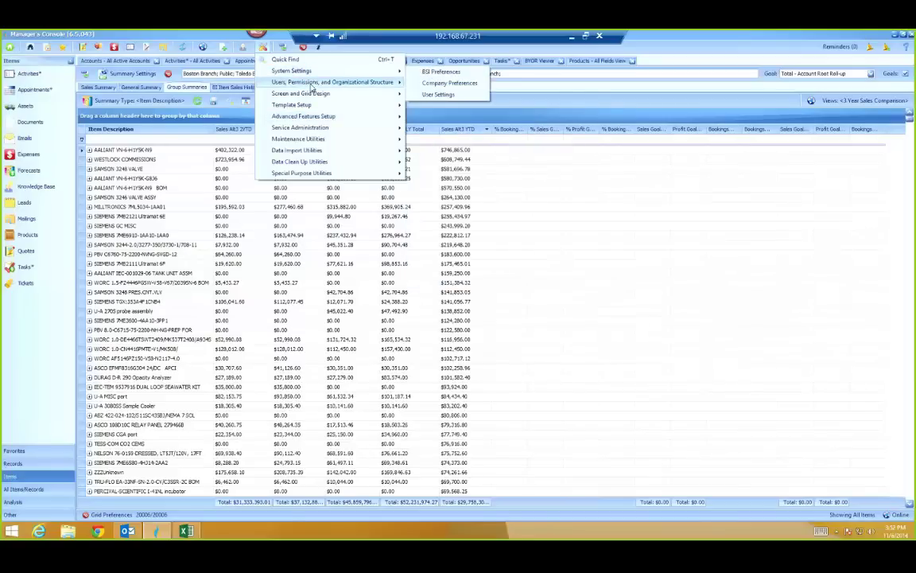
{"action": "left_click", "coordinate": [434, 84]}
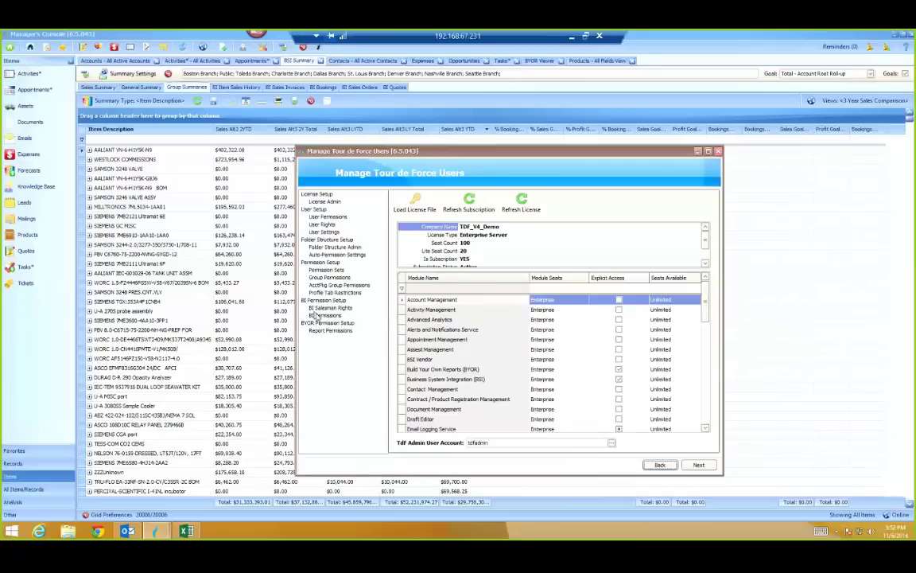
{"action": "left_click", "coordinate": [320, 315]}
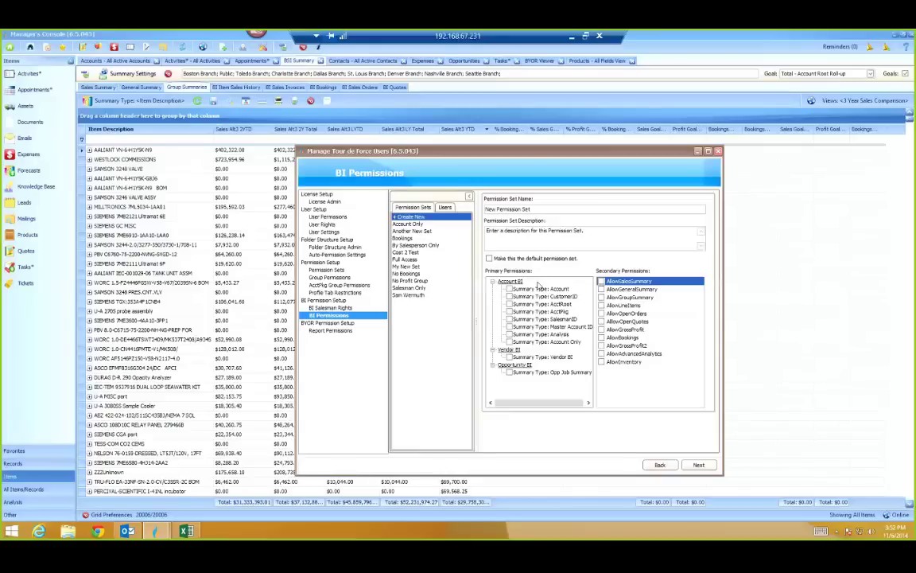
Step: Return to Tour de Force Mobile in Chrome and open the Accounts list in its Manager's Console
{"action": "left_click", "coordinate": [571, 37]}
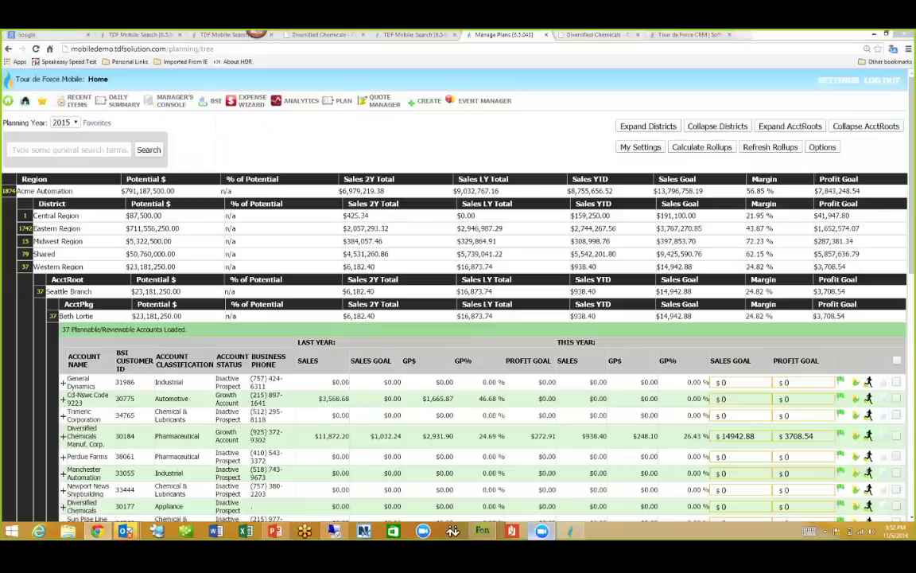
{"action": "left_click", "coordinate": [422, 530]}
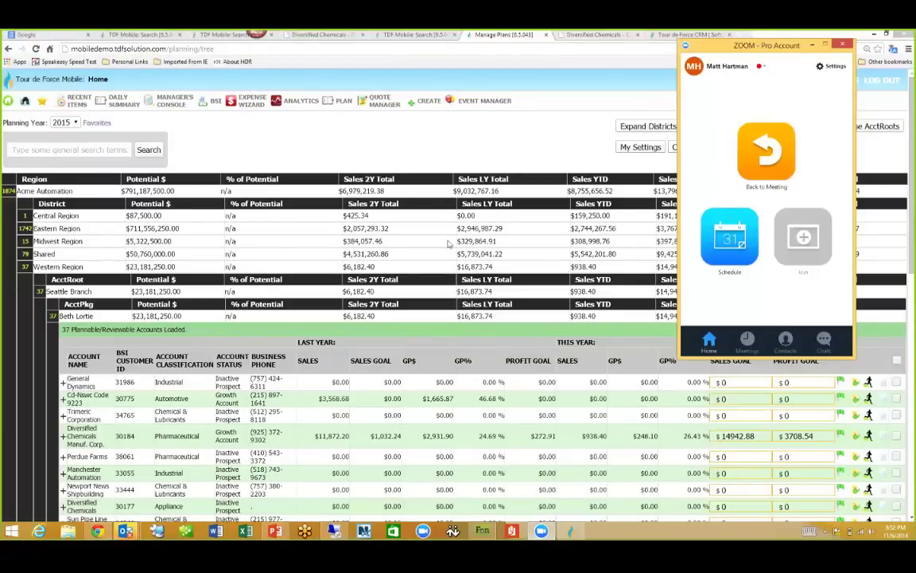
{"action": "left_click", "coordinate": [513, 37]}
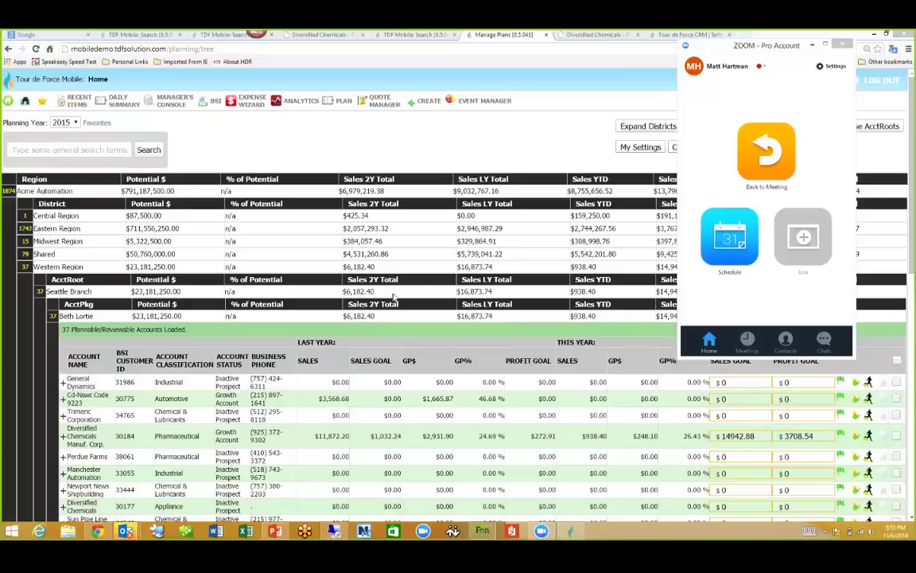
{"action": "left_click", "coordinate": [172, 97]}
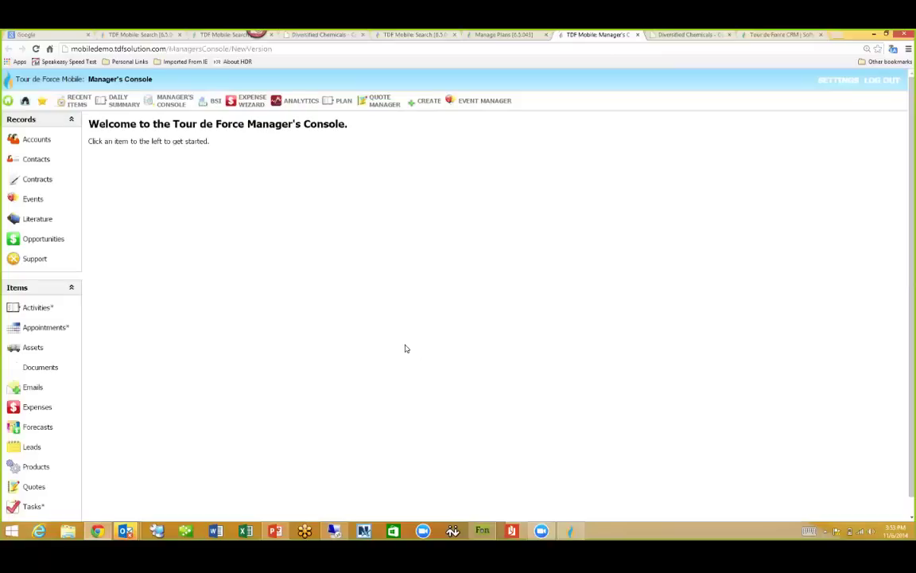
{"action": "left_click", "coordinate": [50, 141]}
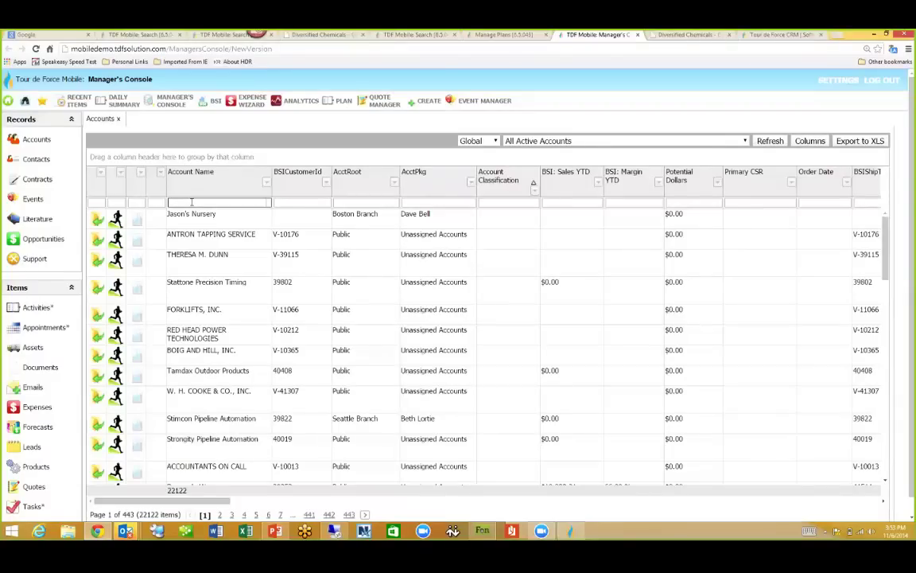
Step: Filter the accounts by account name for "pipe", and replace that filter with "electric"
{"action": "type", "text": "pipe"}
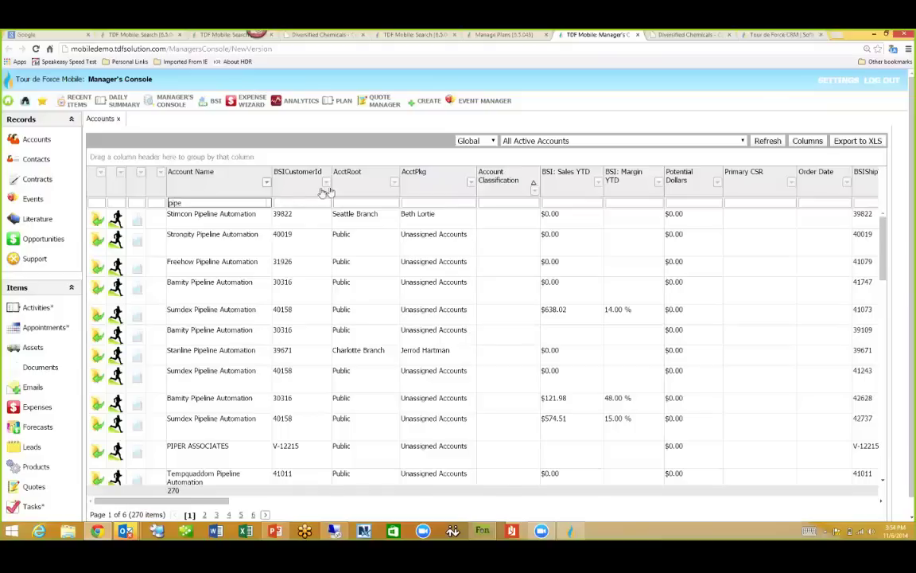
{"action": "left_click_drag", "start_coordinate": [210, 202], "coordinate": [146, 202]}
{"action": "type", "text": "electric"}
{"action": "key", "text": "Return"}
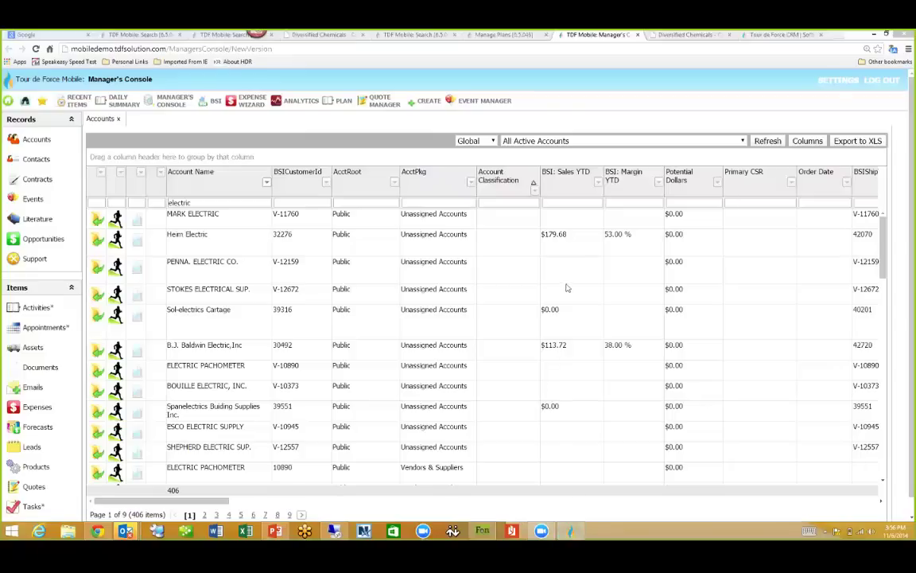
Step: Switch to the local Manager's Console, try to open the global Appointments - Last 7 Days view, and dismiss the error
{"action": "key", "text": "alt+Tab"}
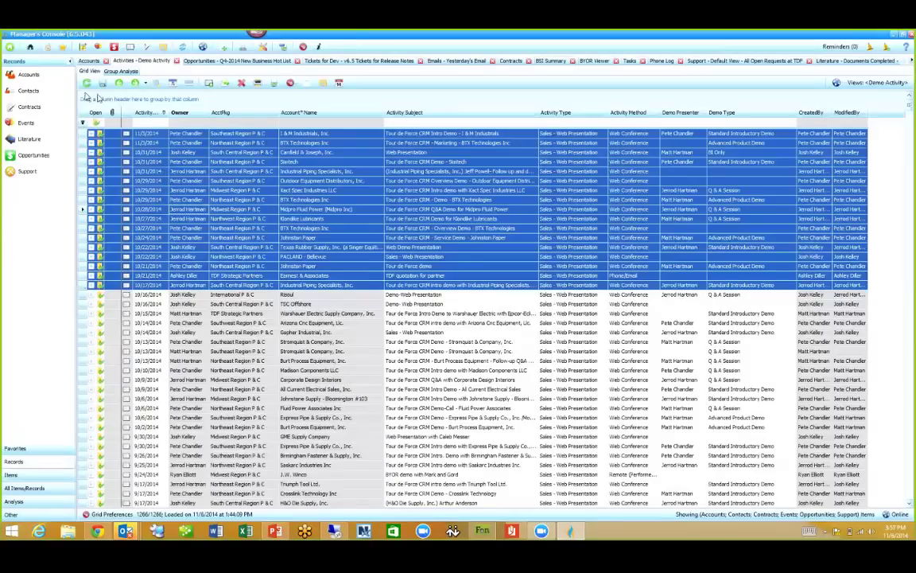
{"action": "left_click", "coordinate": [11, 475]}
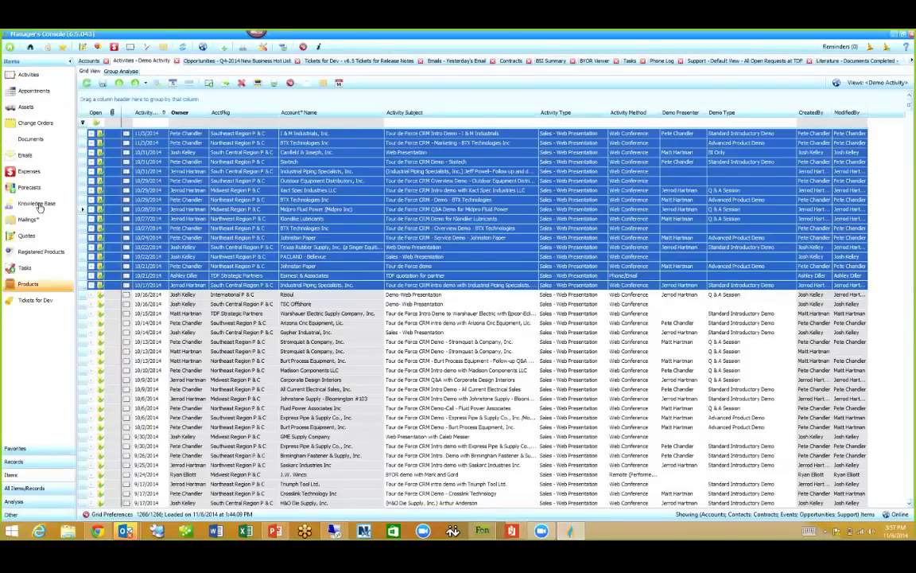
{"action": "left_click", "coordinate": [23, 94]}
{"action": "mouse_move", "coordinate": [44, 109]}
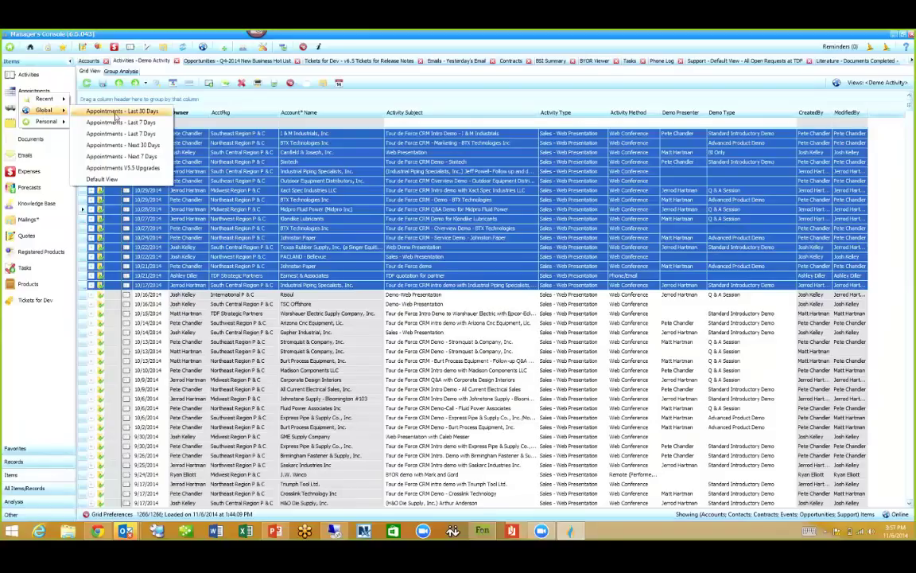
{"action": "left_click", "coordinate": [109, 112]}
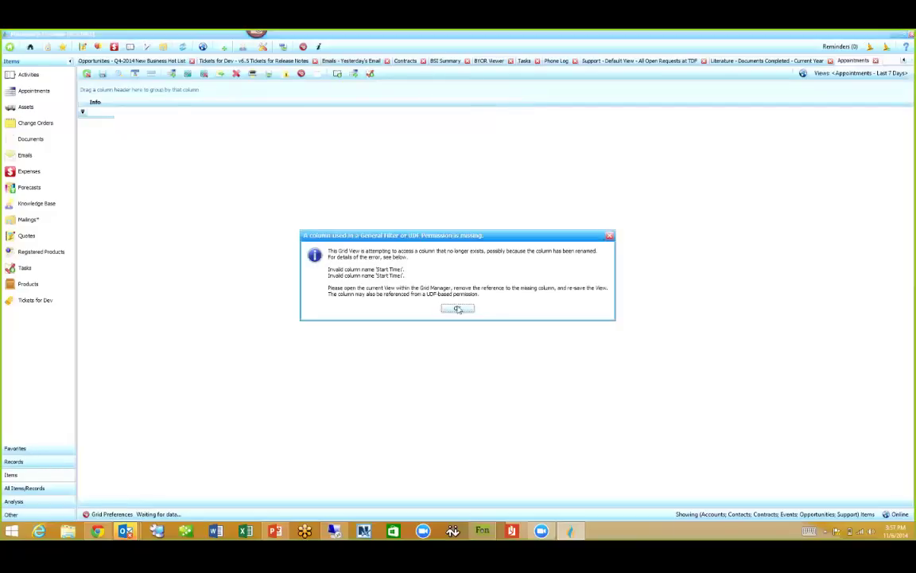
{"action": "left_click", "coordinate": [457, 310]}
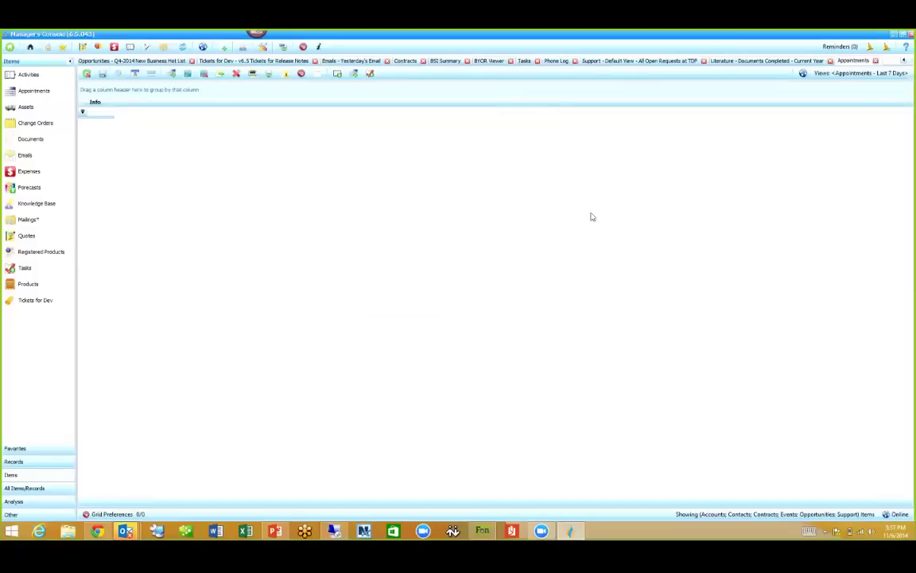
Step: Change the appointments grid to the Appointments - Last 30 Days view and widen the ConvertedToActivity column to fit its heading
{"action": "left_click", "coordinate": [852, 75]}
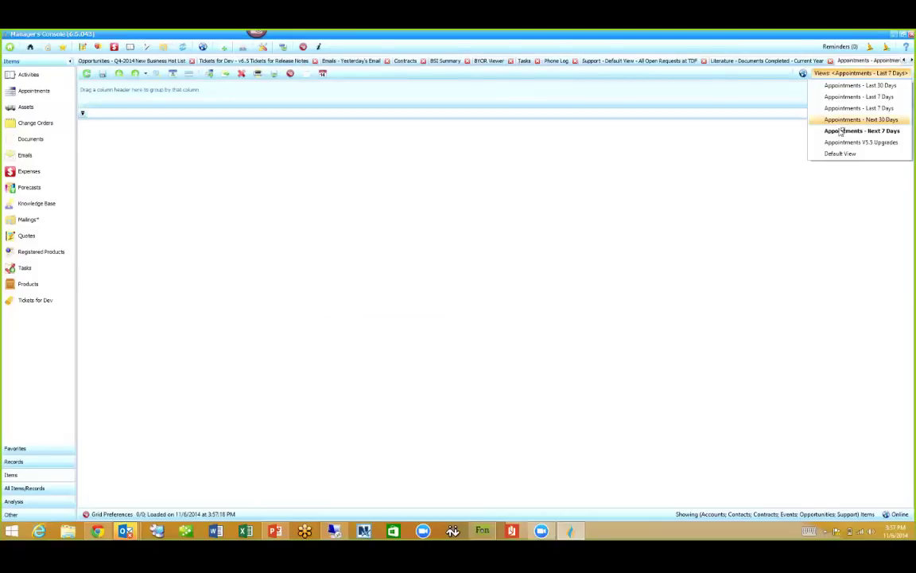
{"action": "left_click", "coordinate": [842, 86]}
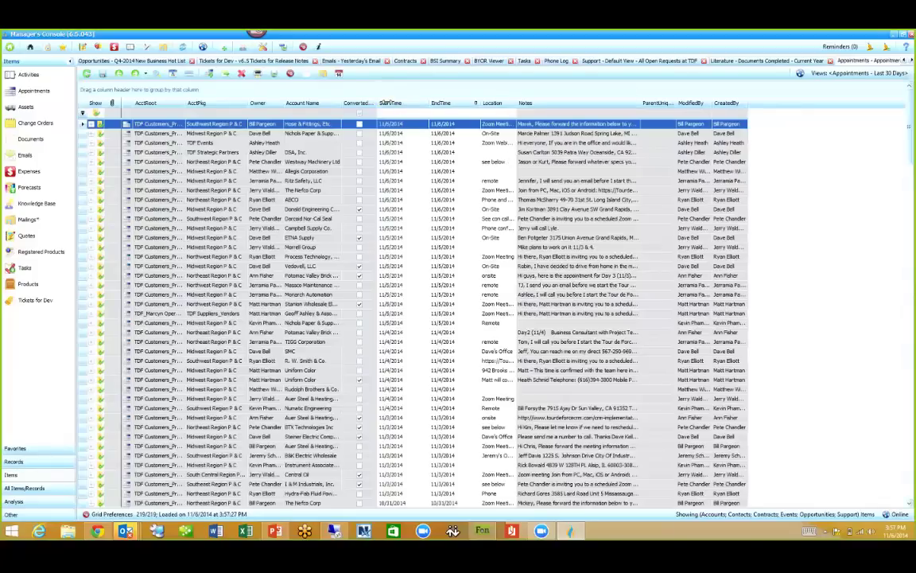
{"action": "double_click", "coordinate": [377, 110]}
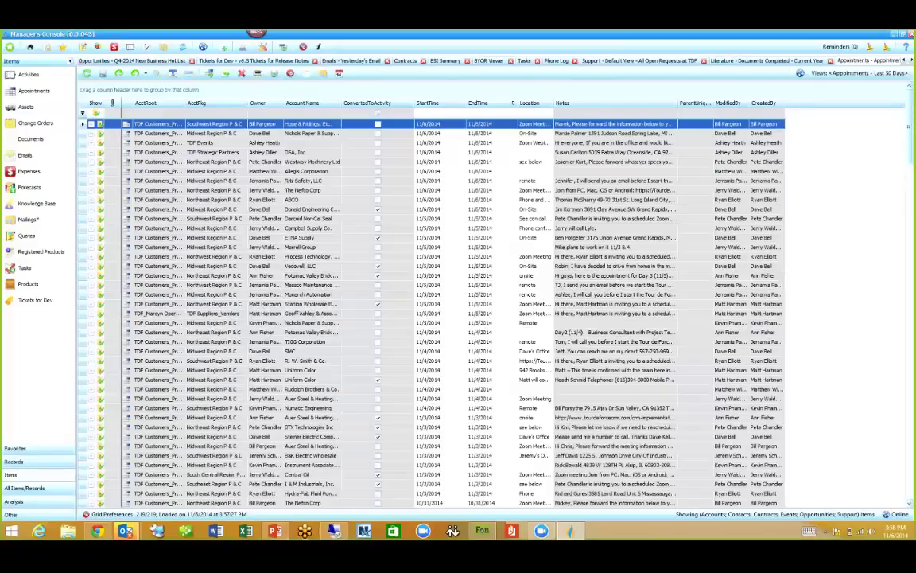
Step: Switch to the remote desktop, close the Manage Tour de Force Users window, and open the Western Packaging activity
{"action": "left_click", "coordinate": [452, 530]}
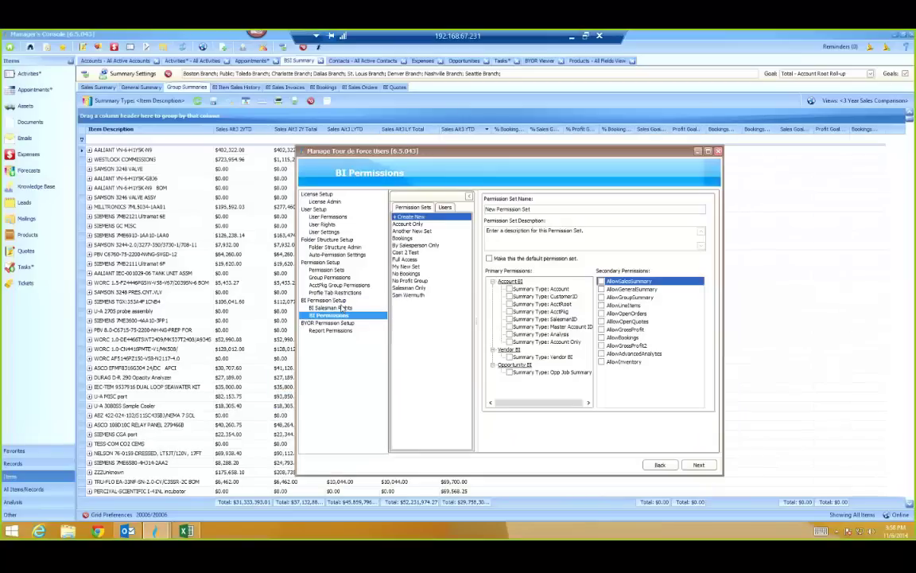
{"action": "left_click", "coordinate": [301, 151]}
{"action": "left_click", "coordinate": [302, 199]}
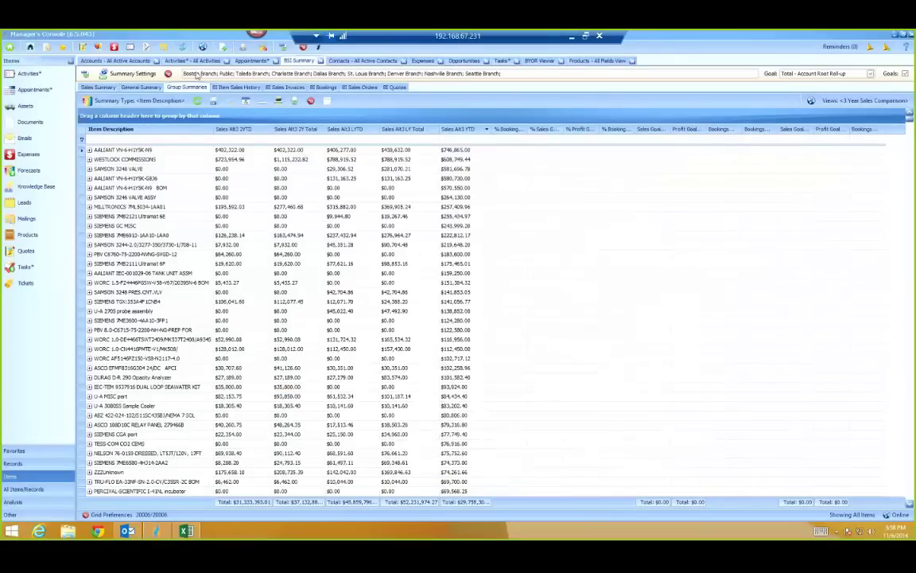
{"action": "left_click", "coordinate": [191, 61]}
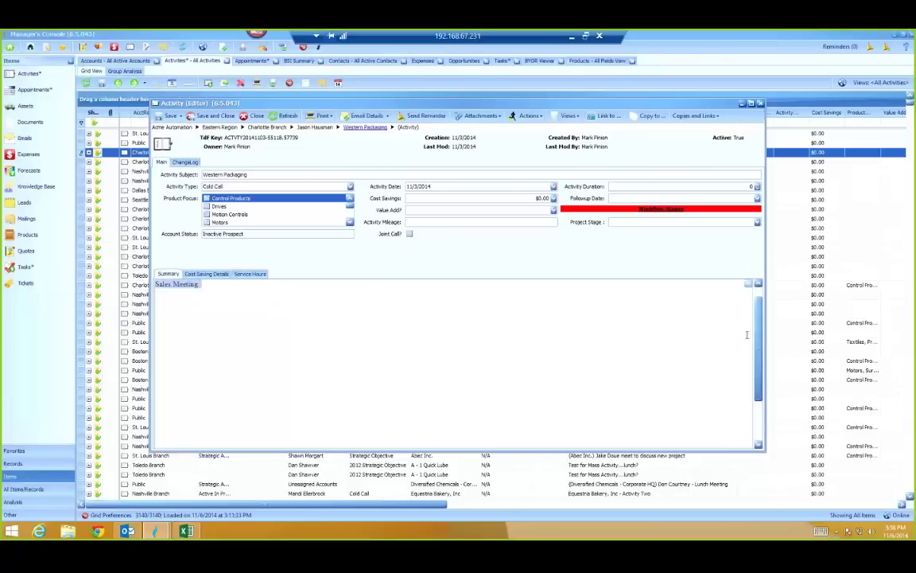
Step: Set the activity's "Sales Meeting" summary text to the Stencil font and enlarge the Activity Editor window
{"action": "left_click", "coordinate": [303, 304]}
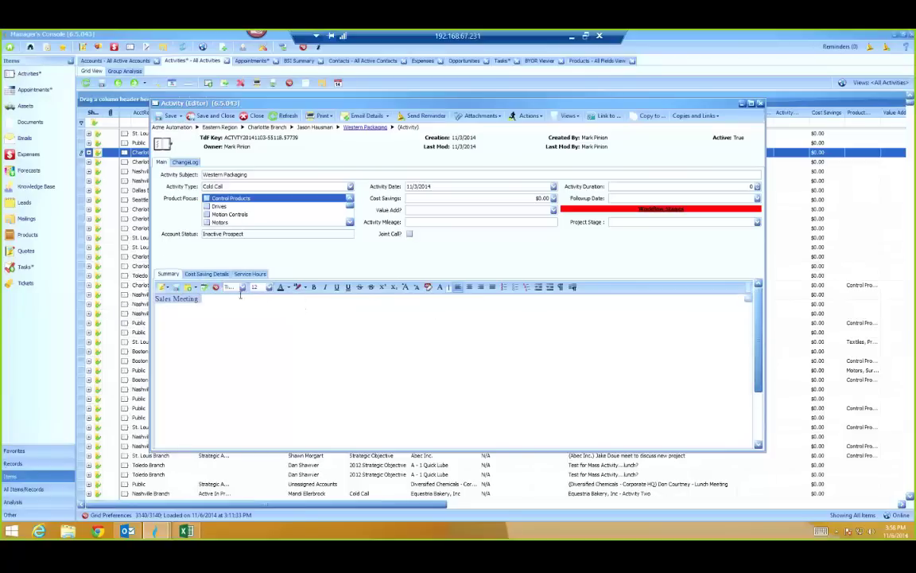
{"action": "left_click", "coordinate": [242, 287]}
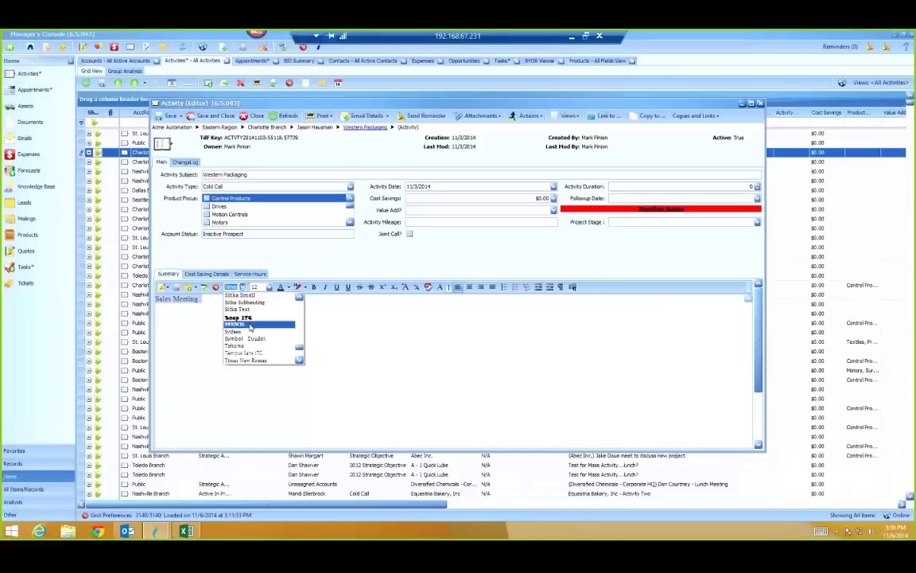
{"action": "left_click", "coordinate": [235, 324]}
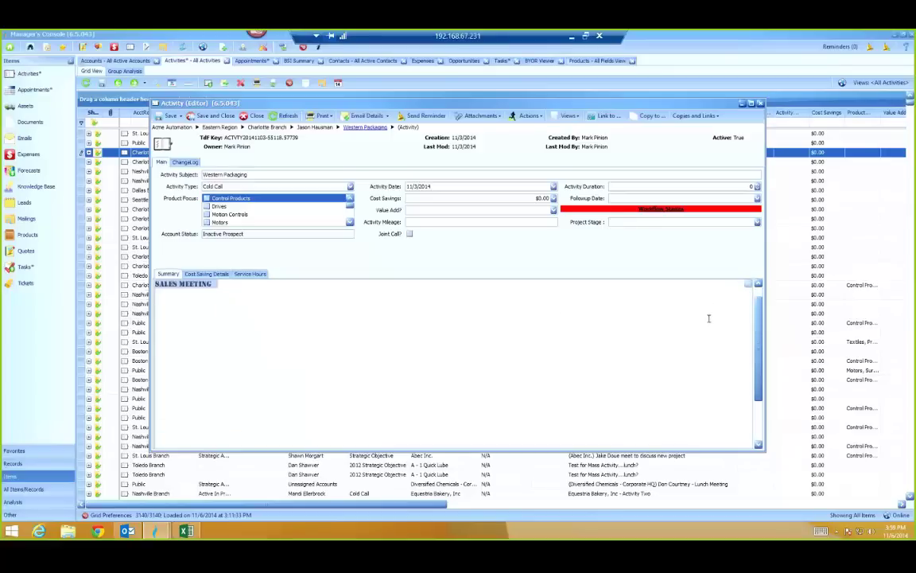
{"action": "left_click_drag", "start_coordinate": [761, 452], "coordinate": [790, 489]}
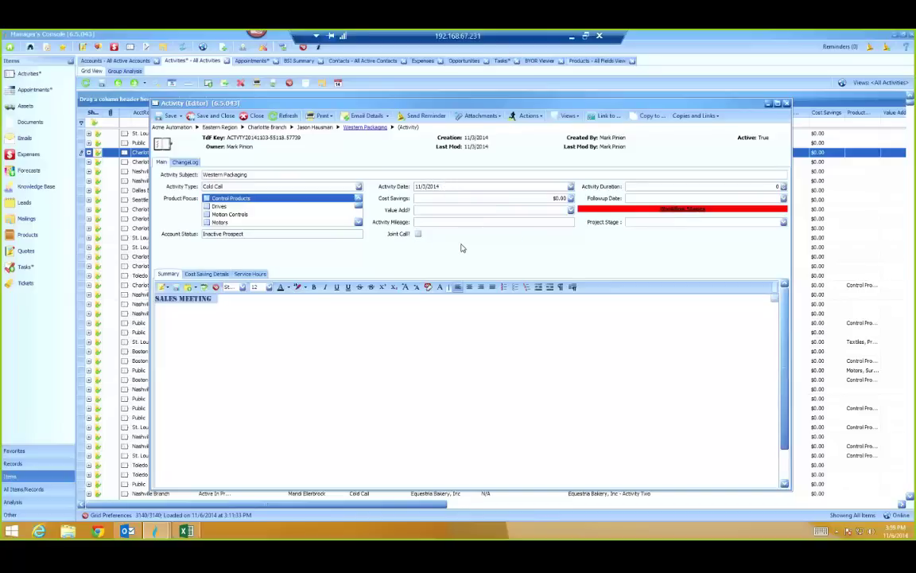
Step: Open the Screen Designer for the activity and examine the Activity Date control's UDF and property format options
{"action": "key", "text": "ctrl+shift+d"}
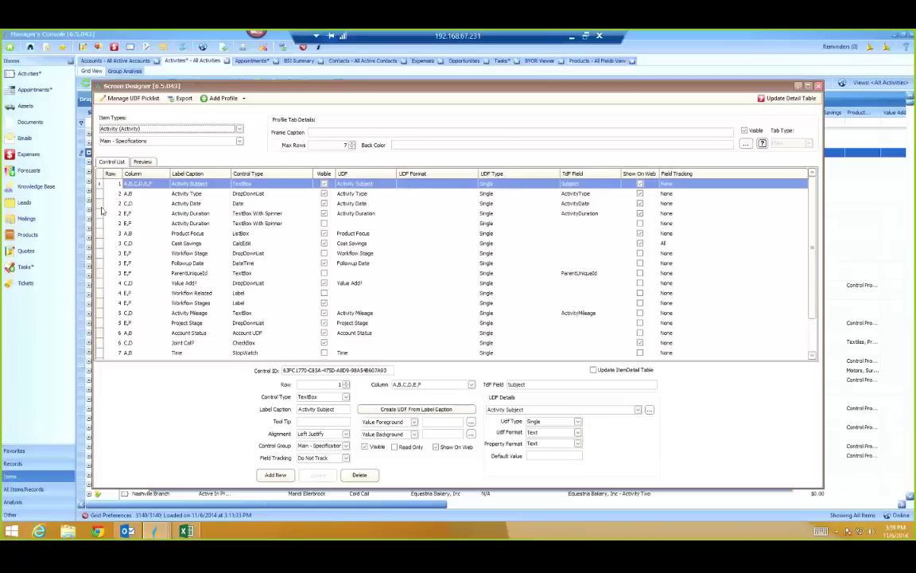
{"action": "key", "text": "Down"}
{"action": "key", "text": "Down"}
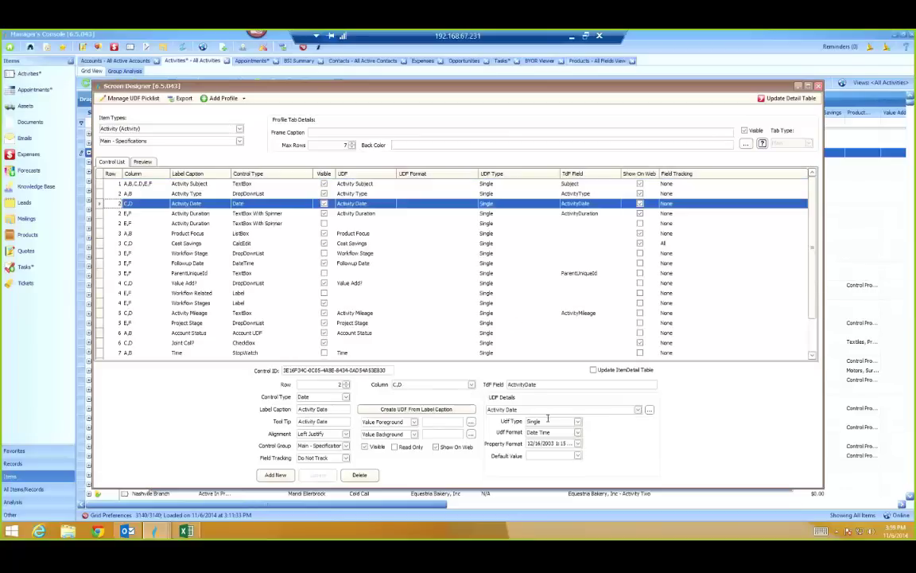
{"action": "left_click", "coordinate": [638, 409]}
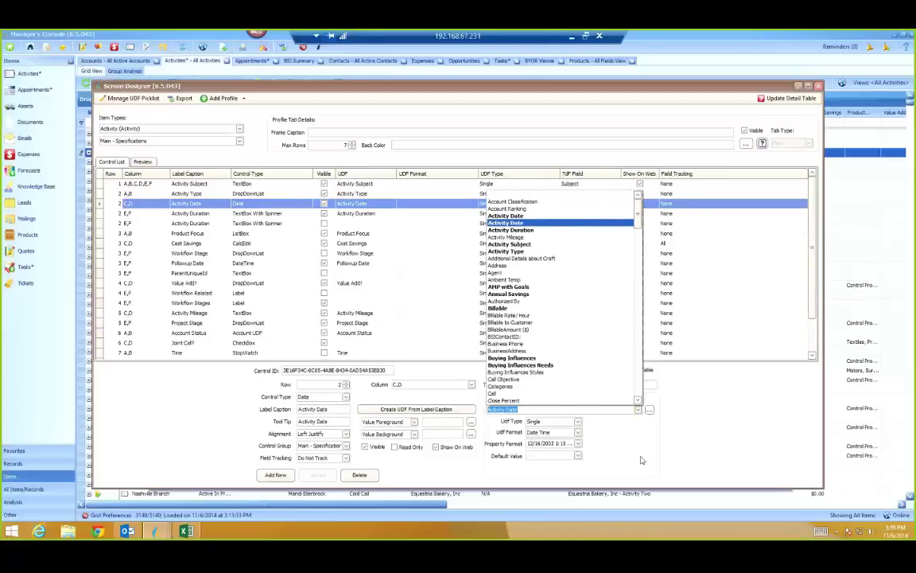
{"action": "left_click", "coordinate": [578, 412]}
{"action": "left_click", "coordinate": [579, 444]}
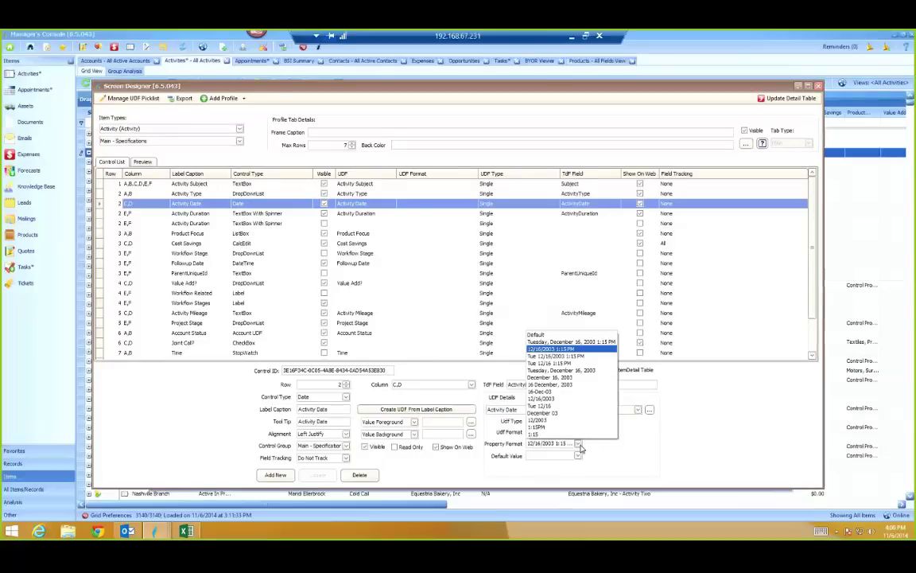
{"action": "left_click", "coordinate": [624, 450]}
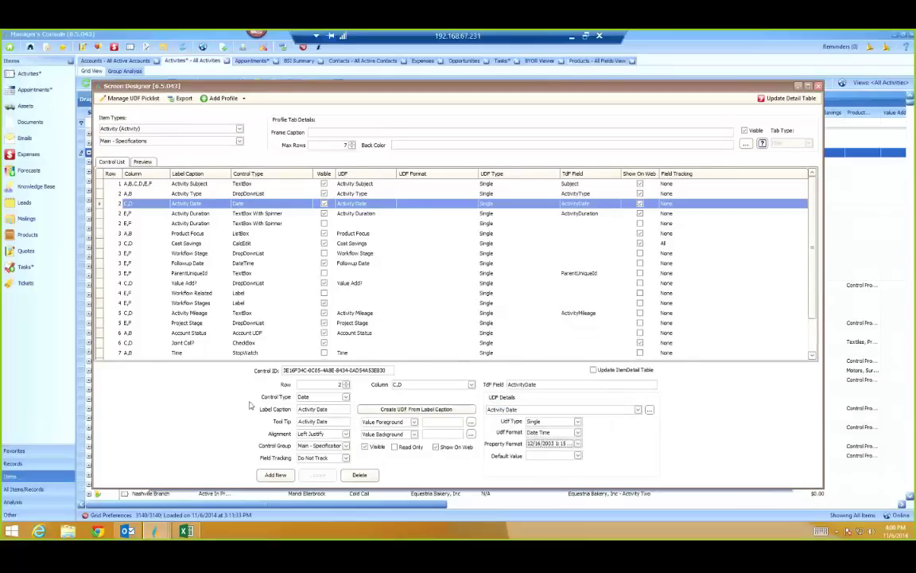
Step: Check the control type options for Activity Date, keep Date, and close the Screen Designer
{"action": "left_click", "coordinate": [315, 398]}
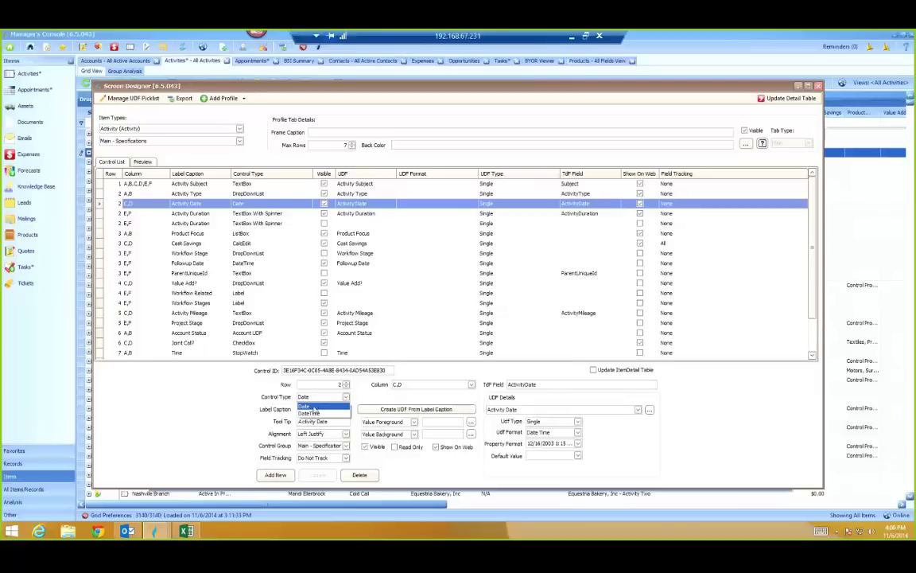
{"action": "left_click", "coordinate": [304, 407]}
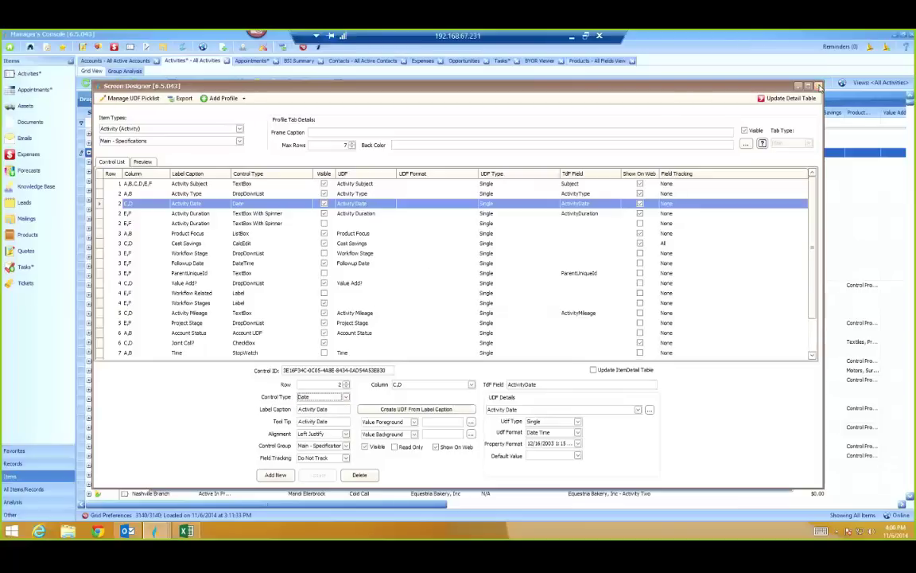
{"action": "left_click", "coordinate": [817, 85]}
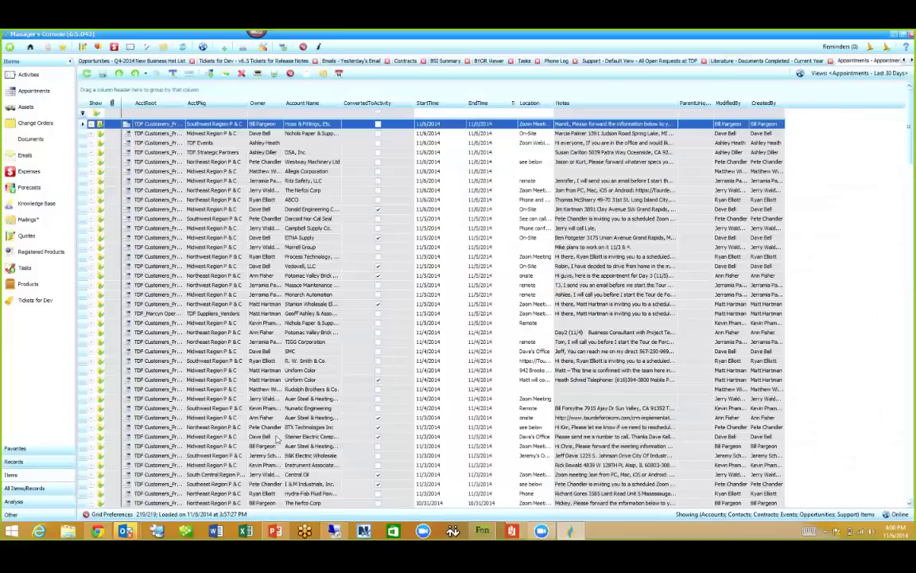
Step: Switch to PowerPoint, start the slide show from the "Getting Involved with Tour de Force CRM" slide, and reveal its first bullet
{"action": "key", "text": "alt+Tab"}
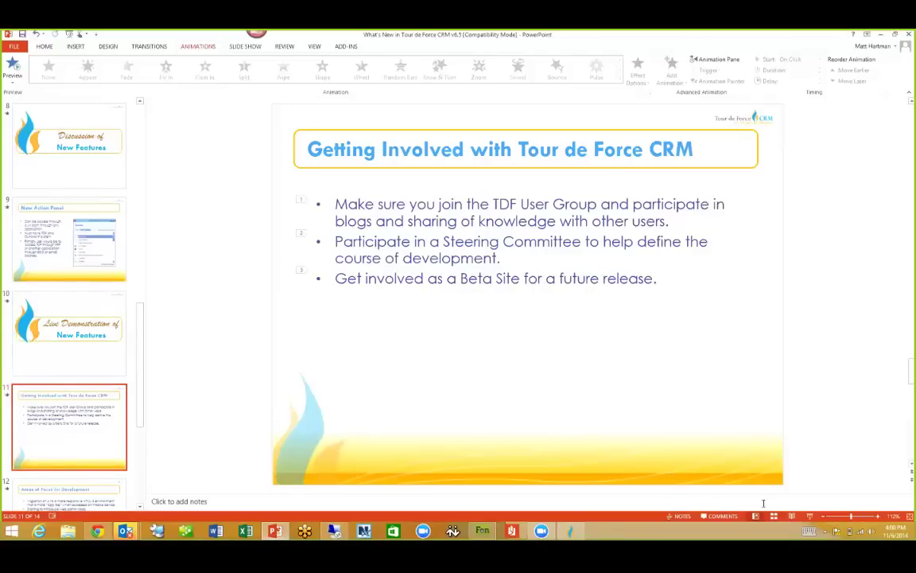
{"action": "left_click", "coordinate": [810, 516]}
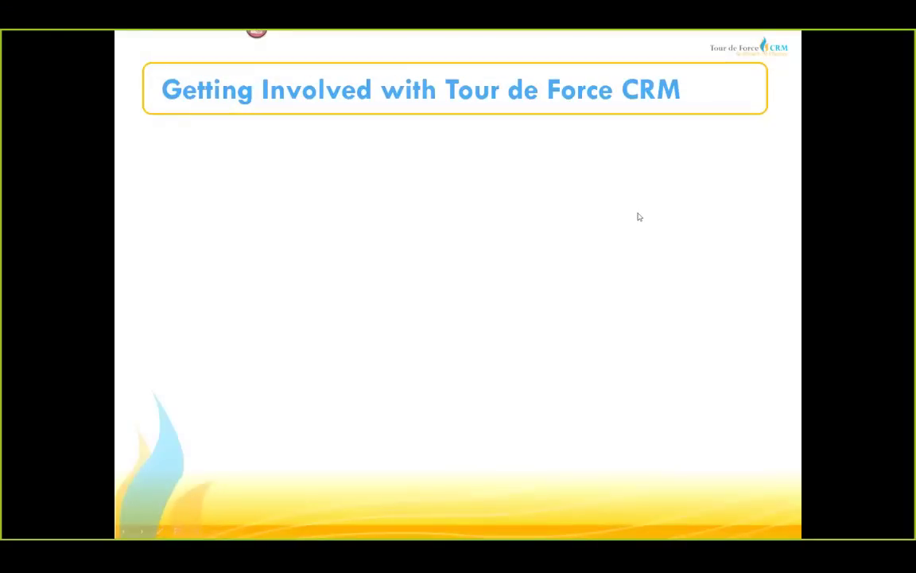
{"action": "left_click", "coordinate": [557, 218]}
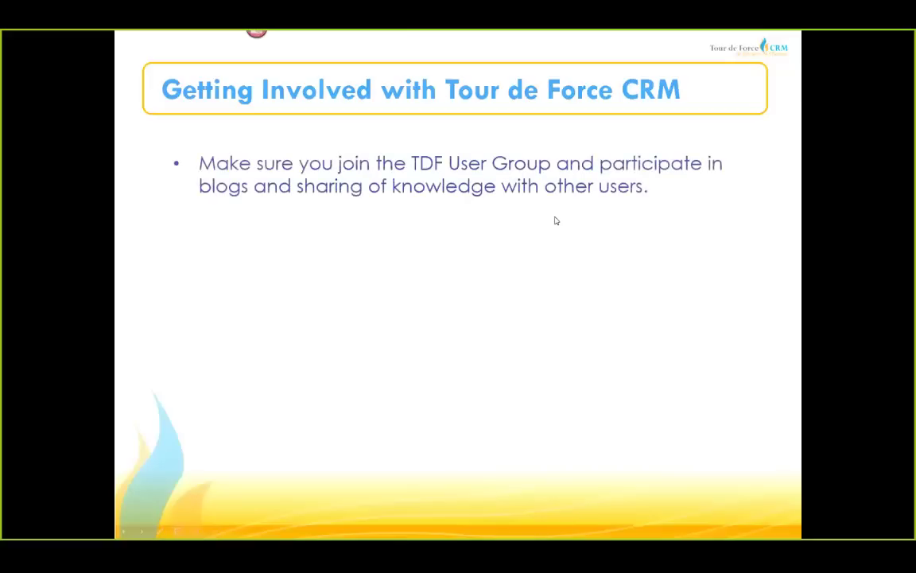